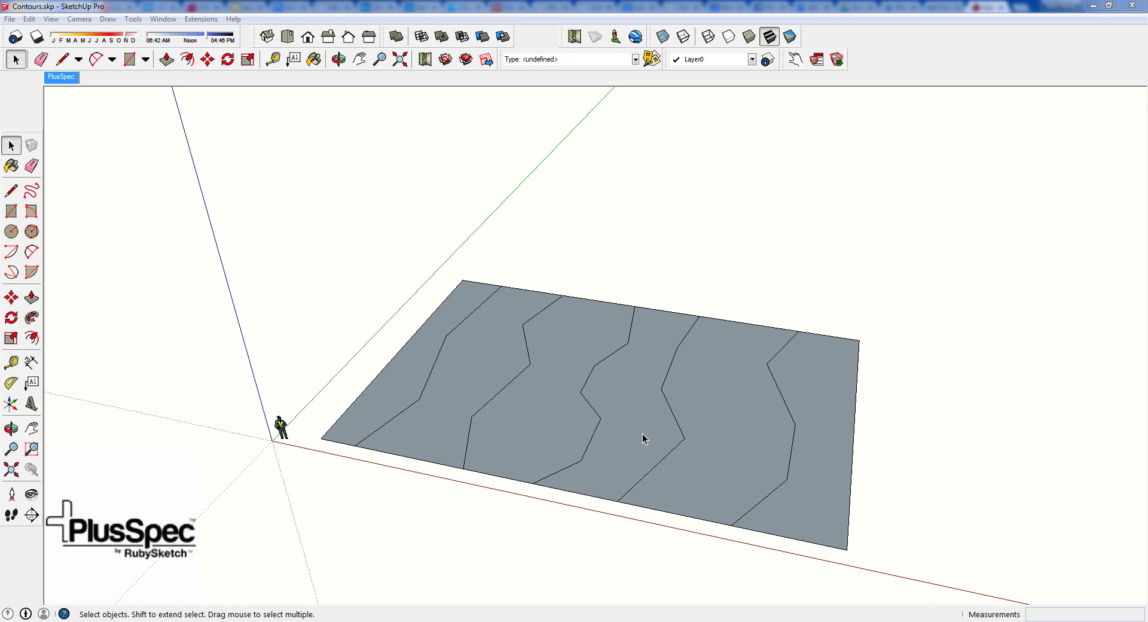
Step: Examine the file formats offered for import, including AutoCAD files, and dismiss the import without loading anything
{"action": "mouse_move", "coordinate": [639, 452]}
{"action": "middle_mouse_down"}
{"action": "mouse_move", "coordinate": [617, 371]}
{"action": "mouse_move", "coordinate": [582, 357]}
{"action": "mouse_move", "coordinate": [569, 398]}
{"action": "mouse_move", "coordinate": [726, 415]}
{"action": "mouse_move", "coordinate": [576, 402]}
{"action": "middle_mouse_up"}
{"action": "left_click", "coordinate": [10, 20]}
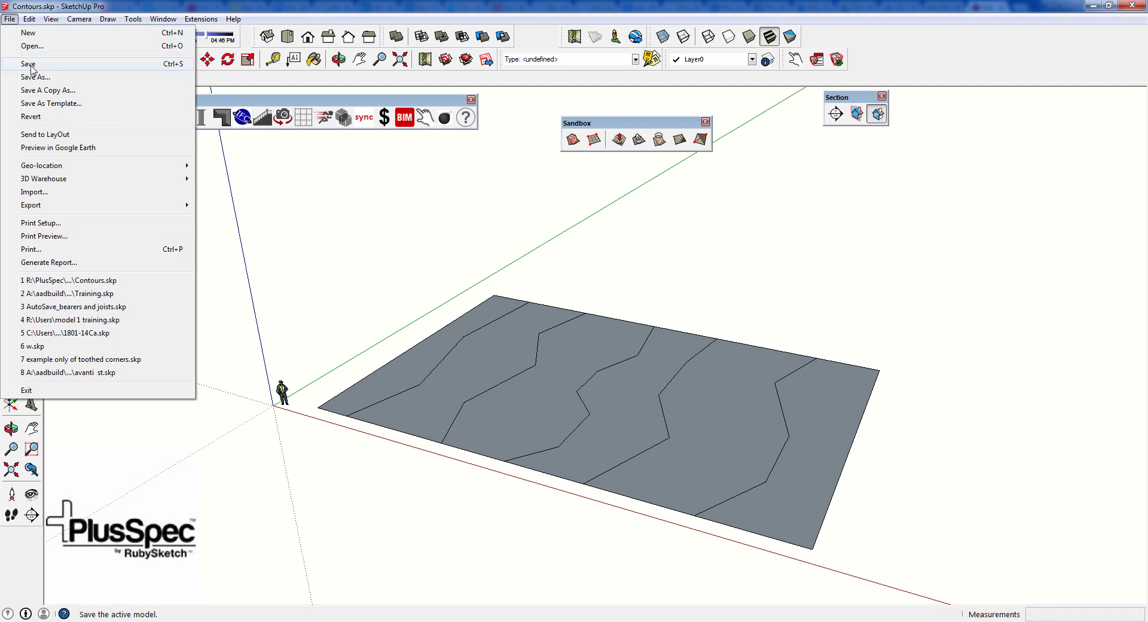
{"action": "left_click", "coordinate": [72, 191]}
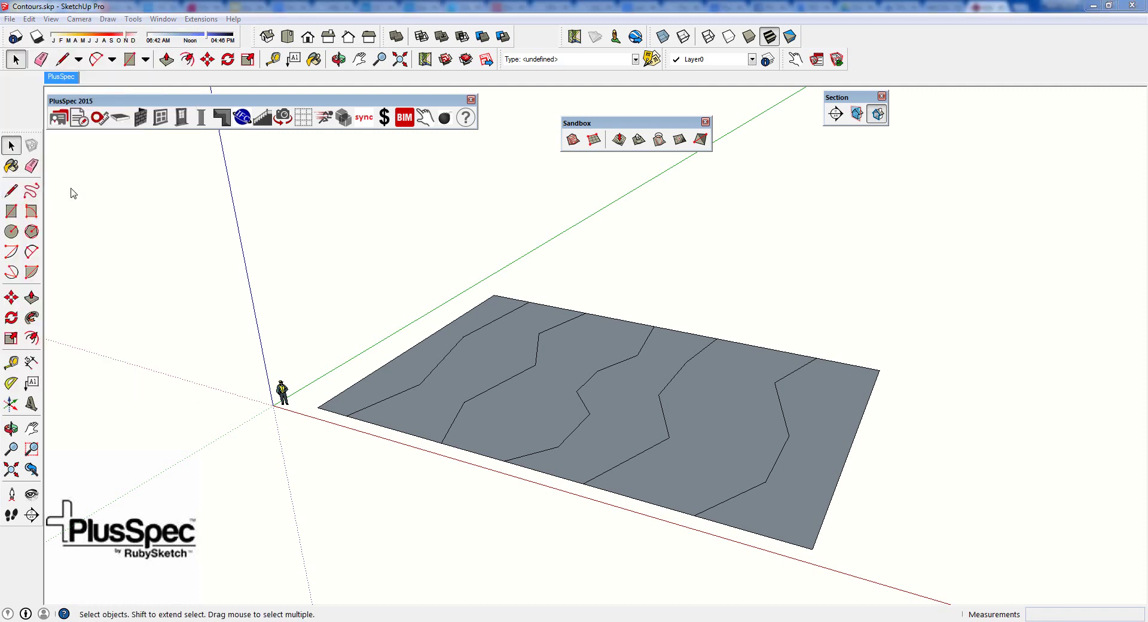
{"action": "left_click", "coordinate": [673, 429]}
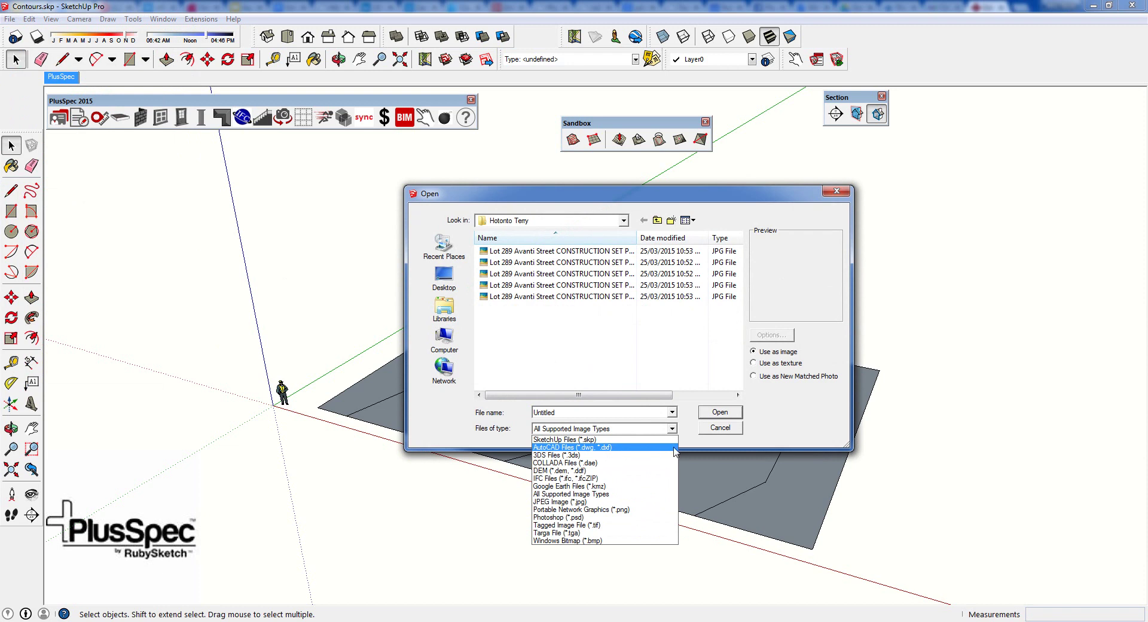
{"action": "left_click", "coordinate": [728, 431]}
{"action": "left_click", "coordinate": [720, 428]}
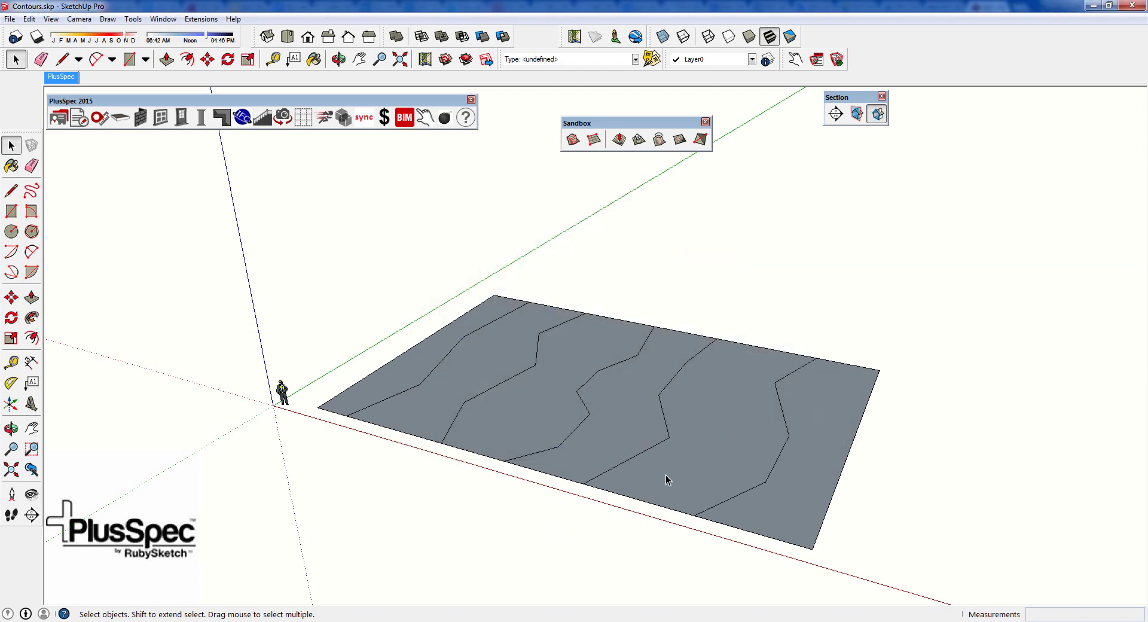
{"action": "key", "text": "o"}
{"action": "left_click_drag", "start_coordinate": [662, 479], "coordinate": [669, 456]}
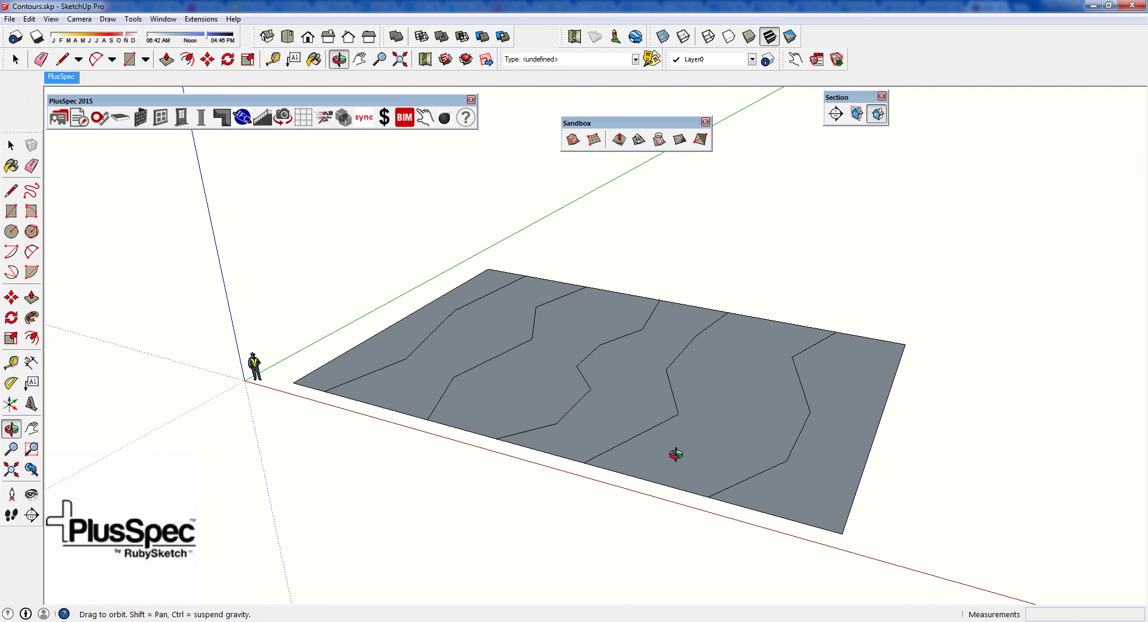
{"action": "key", "text": "space"}
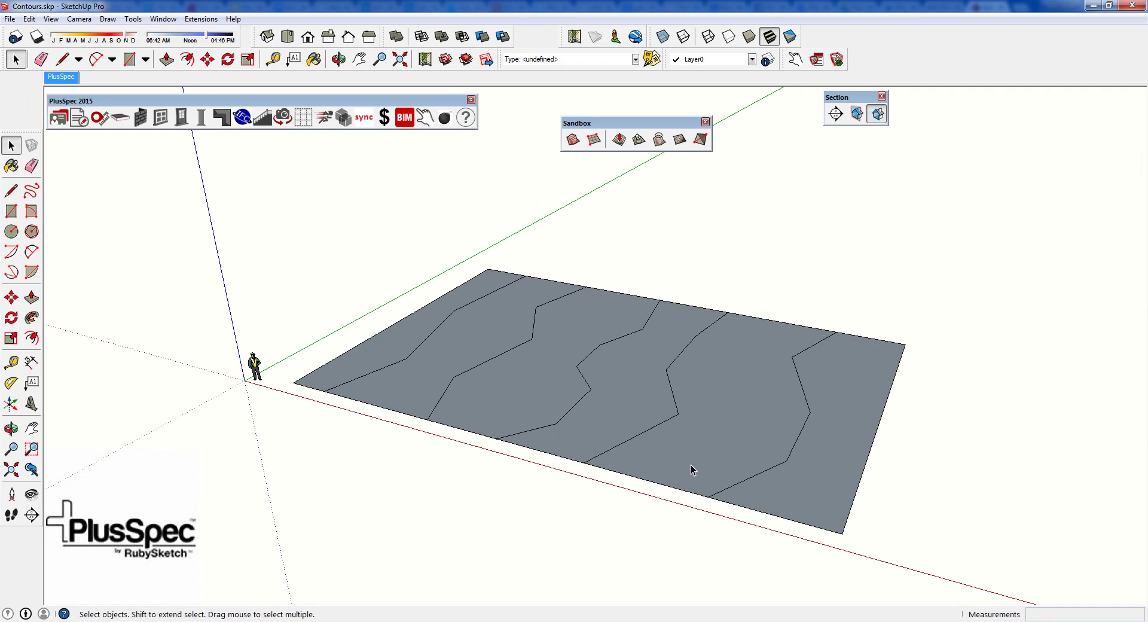
{"action": "scroll", "coordinate": [692, 470], "scroll_direction": "up", "scroll_amount": 2}
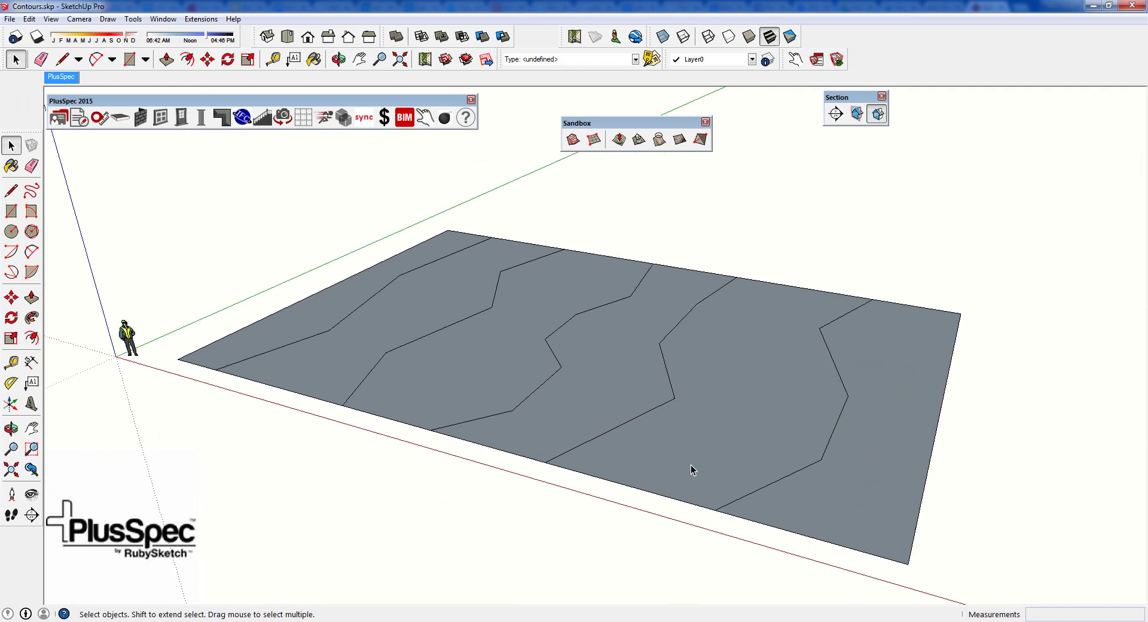
{"action": "middle_click_drag", "start_coordinate": [692, 466], "coordinate": [702, 437]}
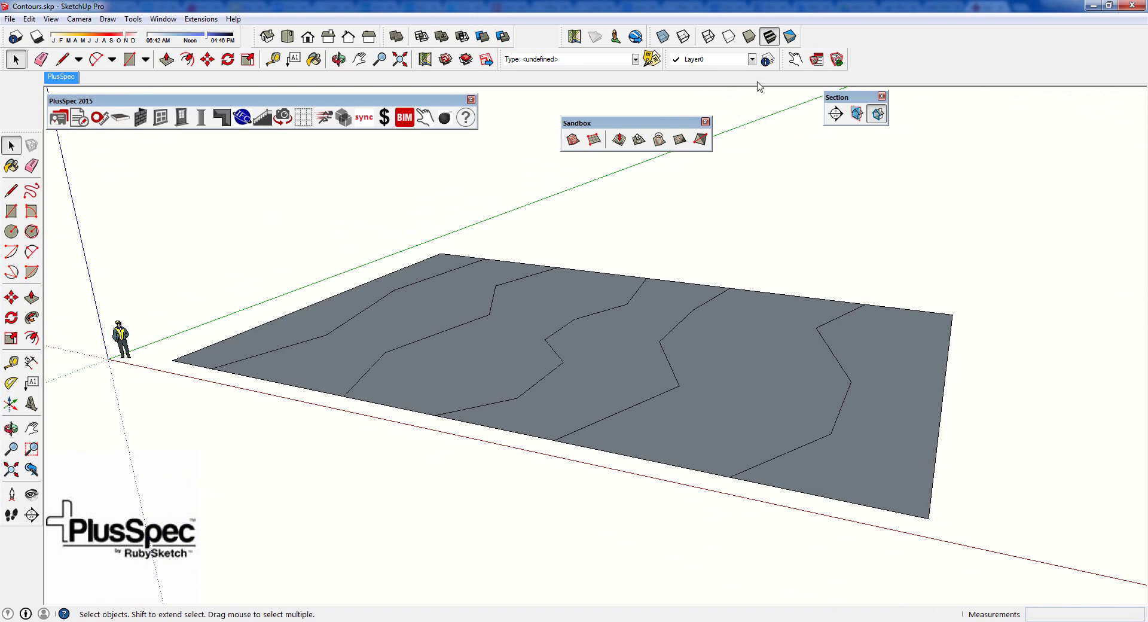
Step: Delete the 16_TERMITE_BARRIER and 17A_FRAME layers and purge all remaining unused layers
{"action": "left_click", "coordinate": [768, 60]}
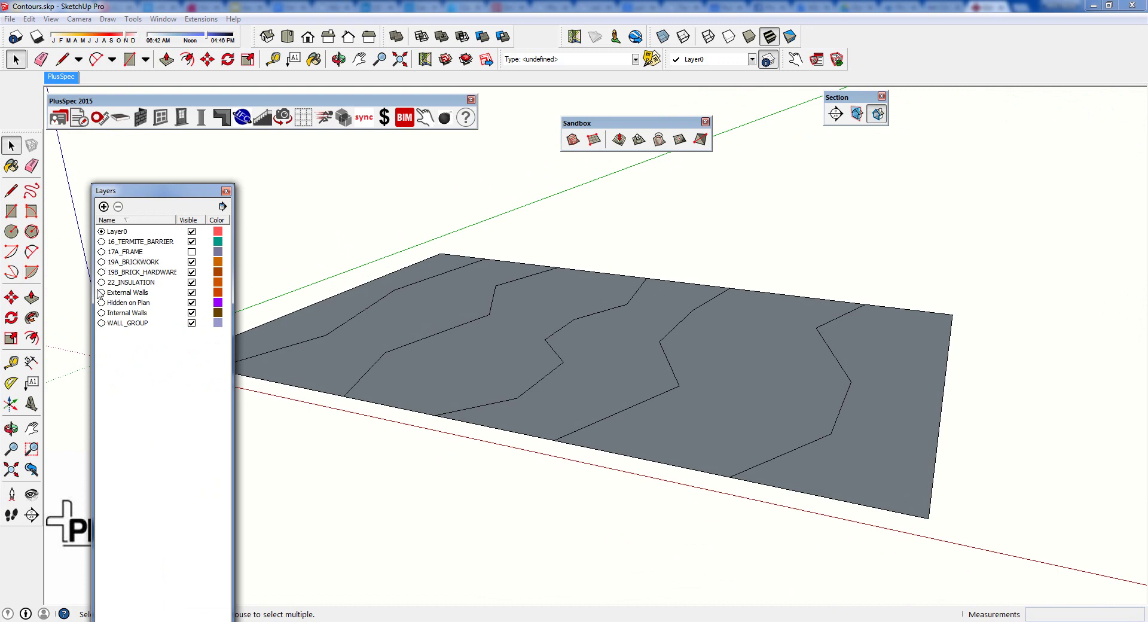
{"action": "left_click", "coordinate": [120, 241]}
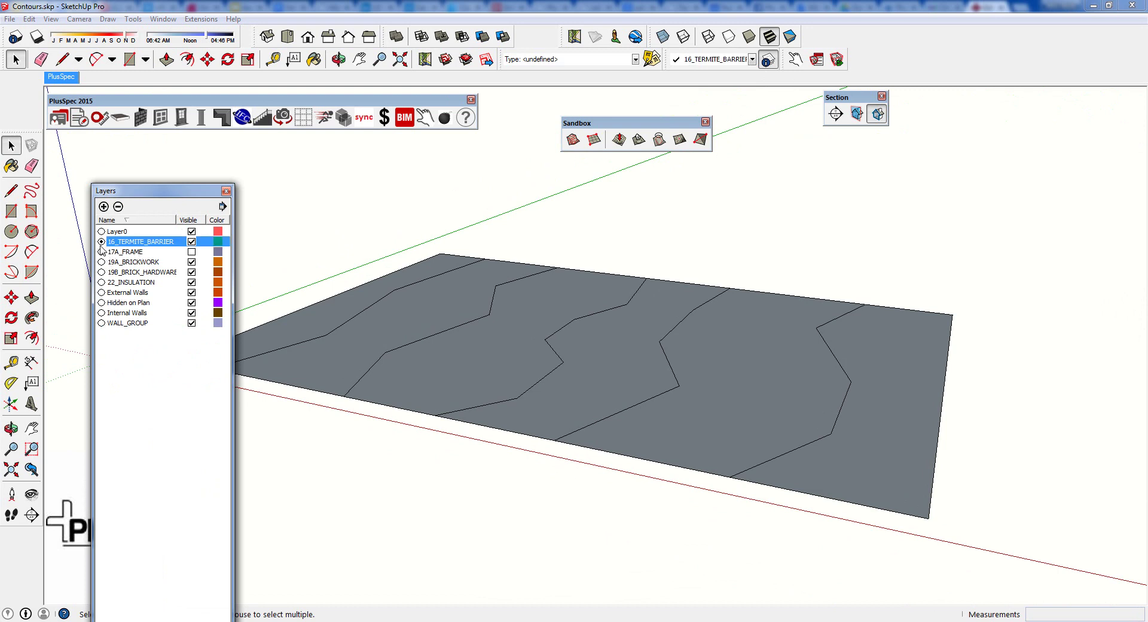
{"action": "left_click", "coordinate": [119, 208]}
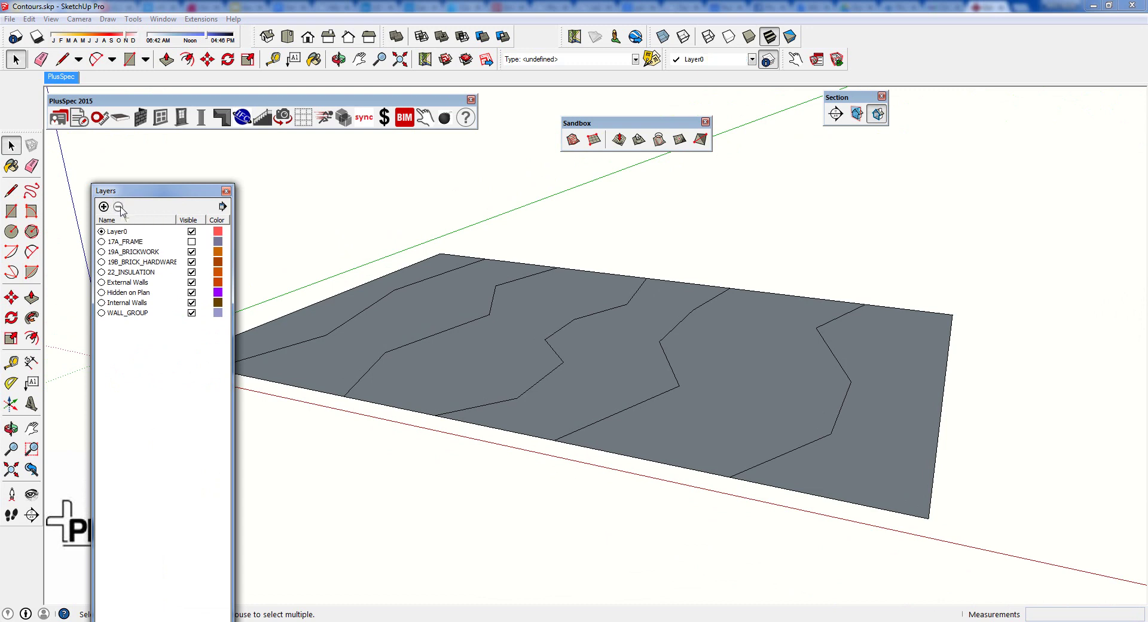
{"action": "left_click", "coordinate": [102, 242]}
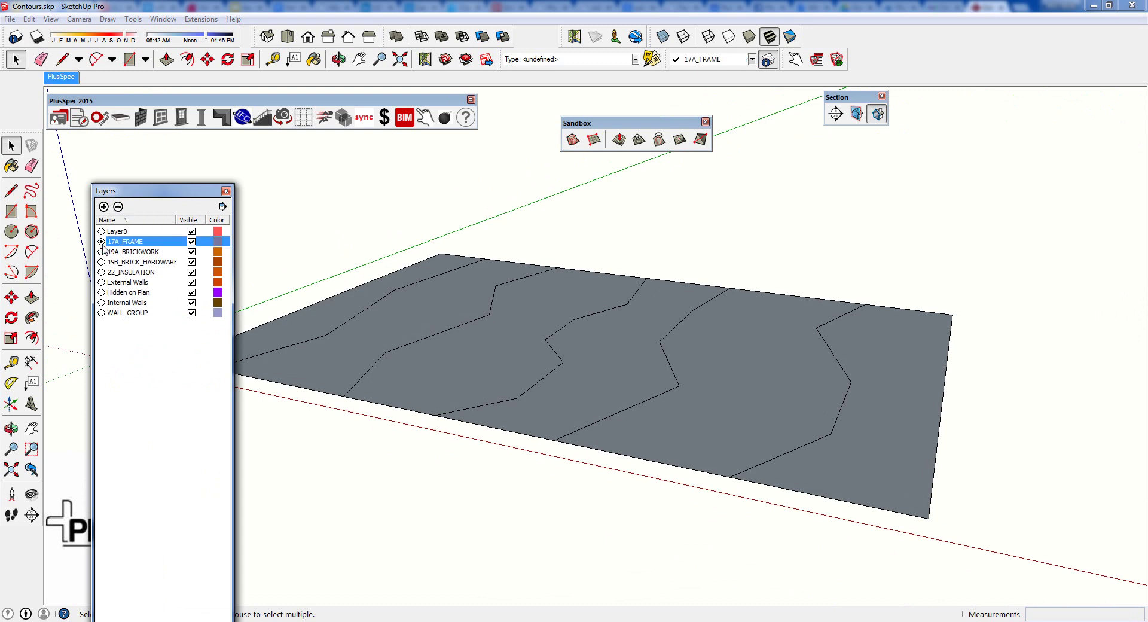
{"action": "left_click", "coordinate": [118, 206]}
{"action": "left_click", "coordinate": [222, 207]}
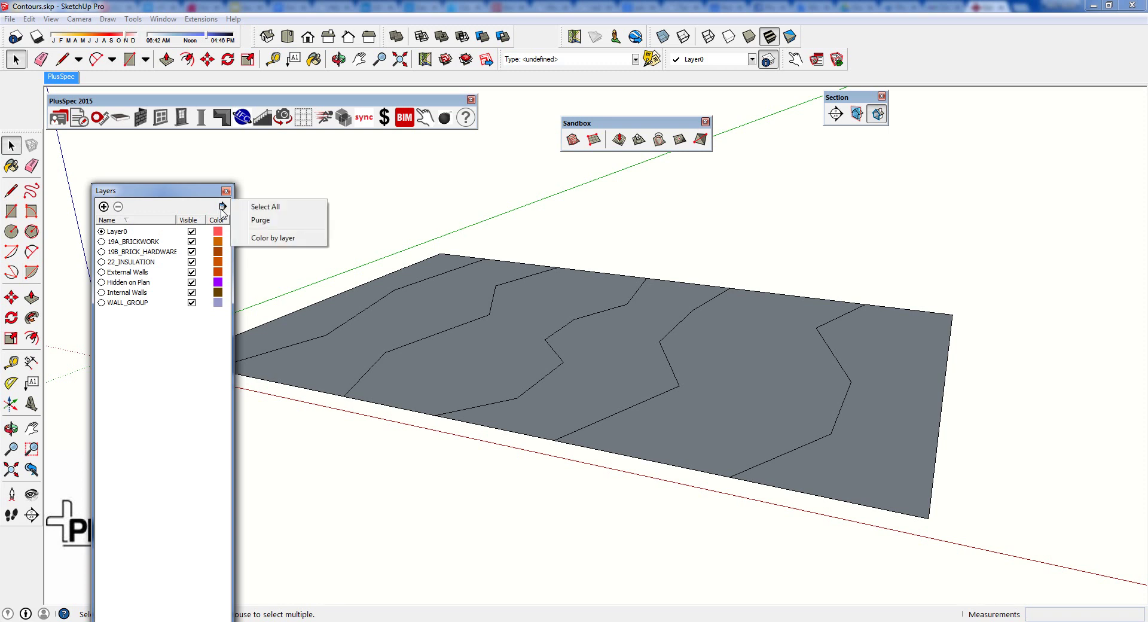
{"action": "left_click", "coordinate": [253, 225]}
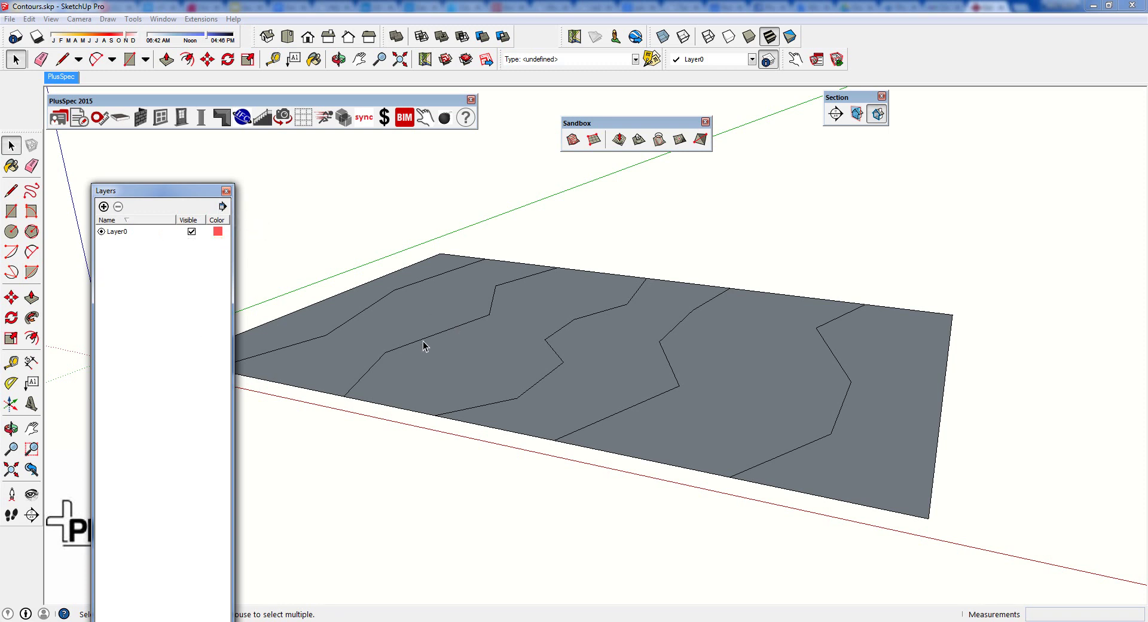
Step: Draw a small rectangle in front of the contoured site and make its face and edges a component
{"action": "middle_click_drag", "start_coordinate": [424, 359], "coordinate": [525, 297]}
{"action": "key", "text": "r"}
{"action": "left_click", "coordinate": [381, 454]}
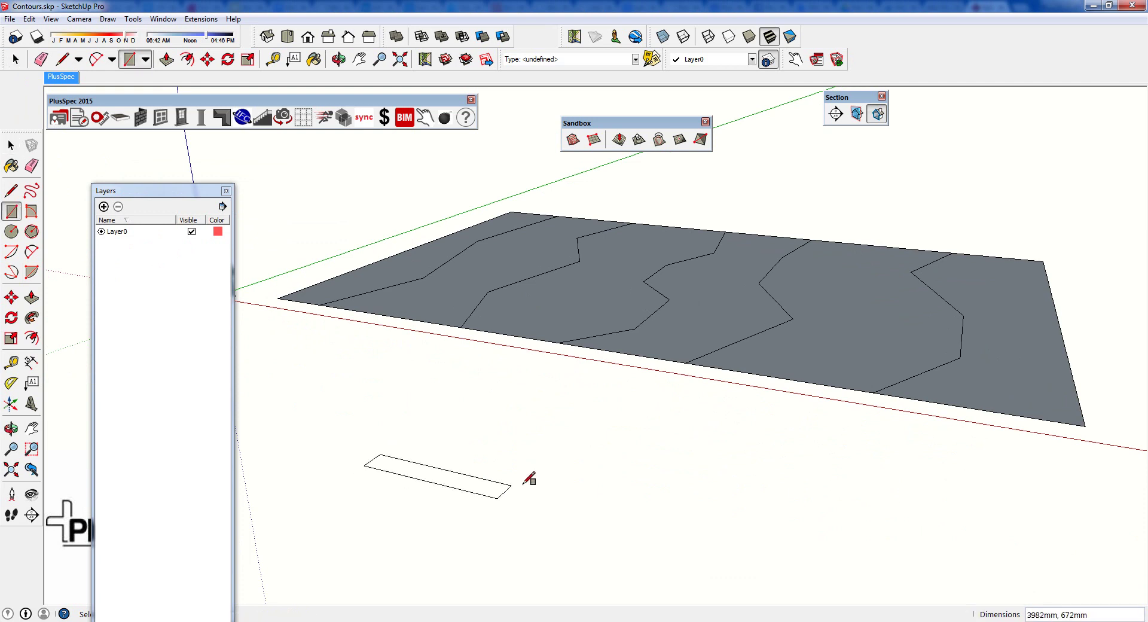
{"action": "left_click", "coordinate": [613, 434]}
{"action": "key", "text": "space"}
{"action": "double_click", "coordinate": [518, 474]}
{"action": "key", "text": "g"}
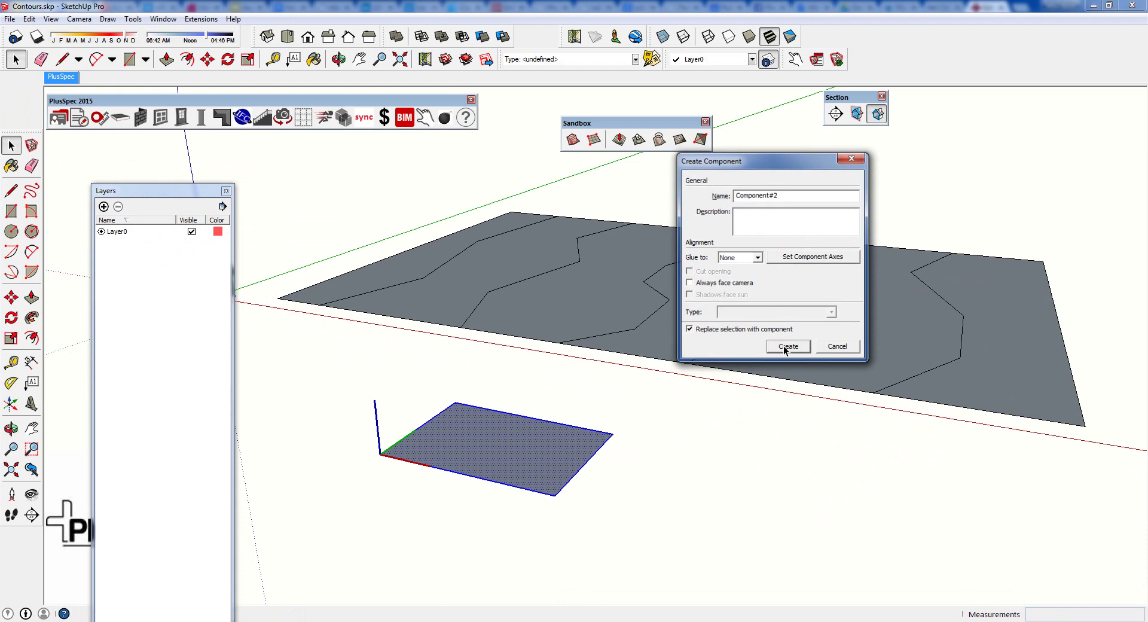
{"action": "left_click", "coordinate": [724, 346]}
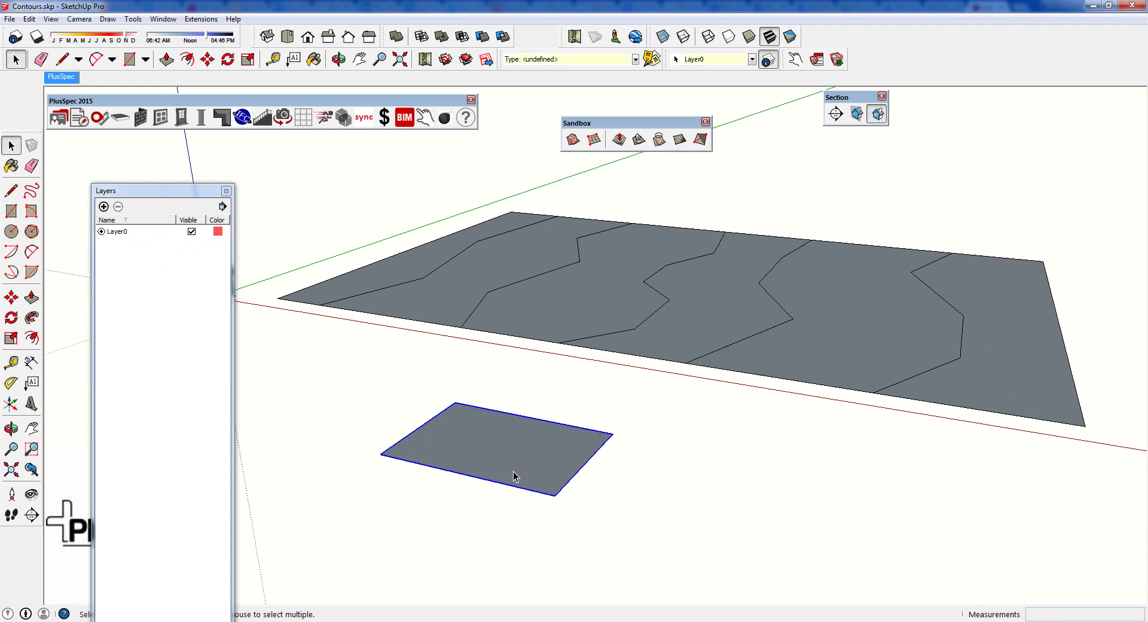
Step: Add a layer named test and assign the rectangle component to it
{"action": "left_click", "coordinate": [104, 207]}
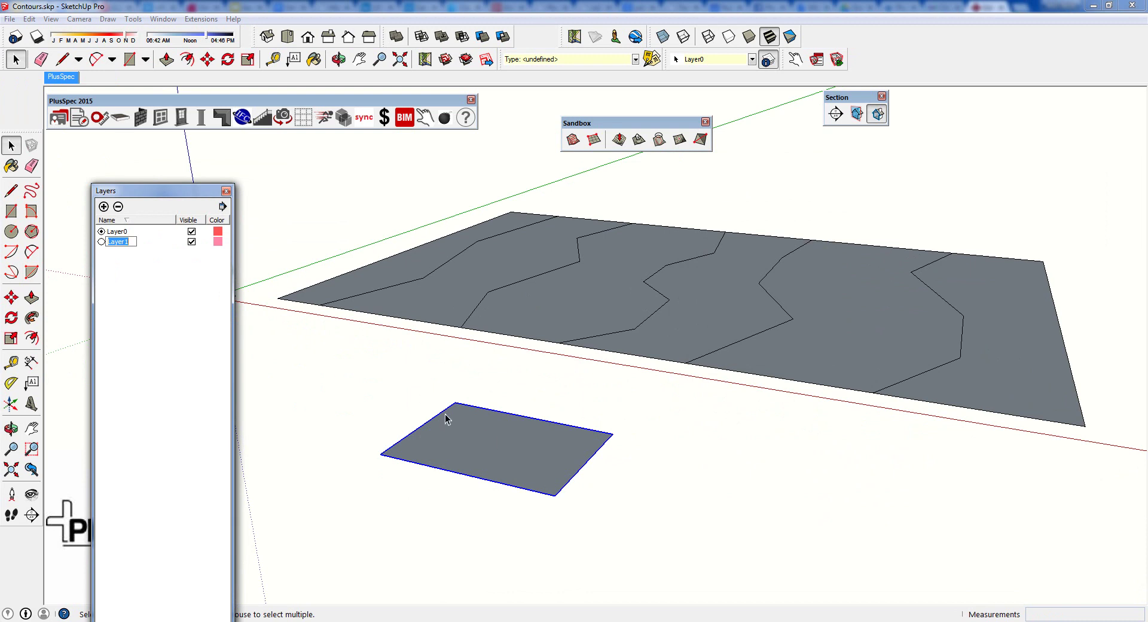
{"action": "type", "text": "test"}
{"action": "left_click", "coordinate": [503, 369]}
{"action": "left_click", "coordinate": [484, 425]}
{"action": "right_click", "coordinate": [485, 425]}
{"action": "left_click", "coordinate": [528, 155]}
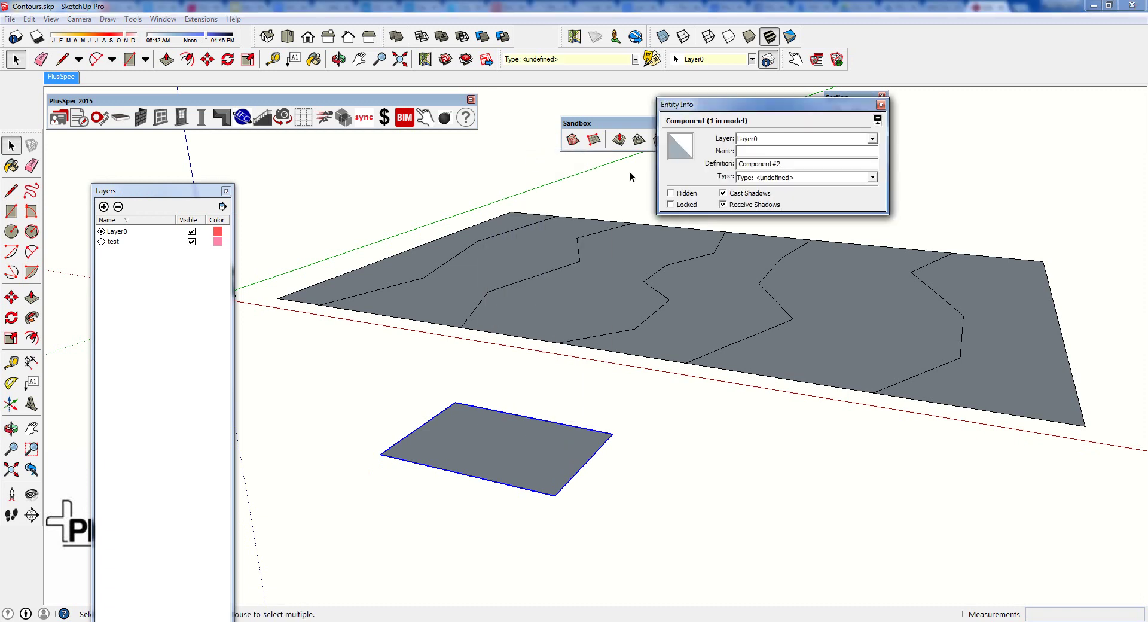
{"action": "left_click", "coordinate": [874, 140]}
{"action": "left_click", "coordinate": [805, 160]}
{"action": "left_click", "coordinate": [740, 443]}
Step: Delete the test layer, moving its contents to the default layer, and erase the rectangle component
{"action": "left_click", "coordinate": [102, 242]}
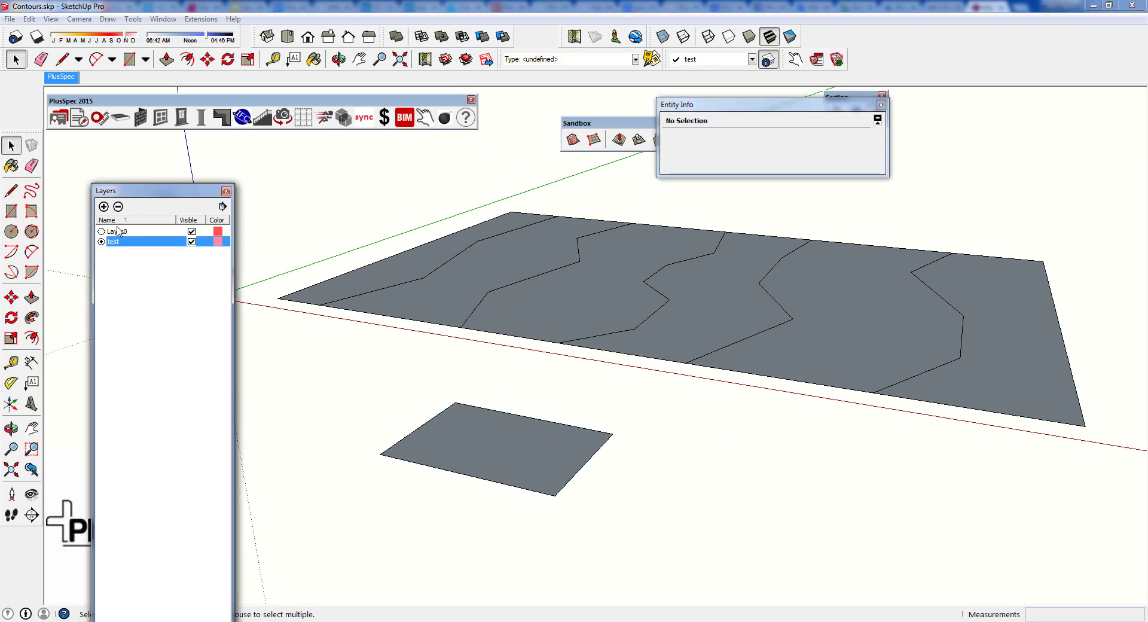
{"action": "left_click", "coordinate": [118, 206]}
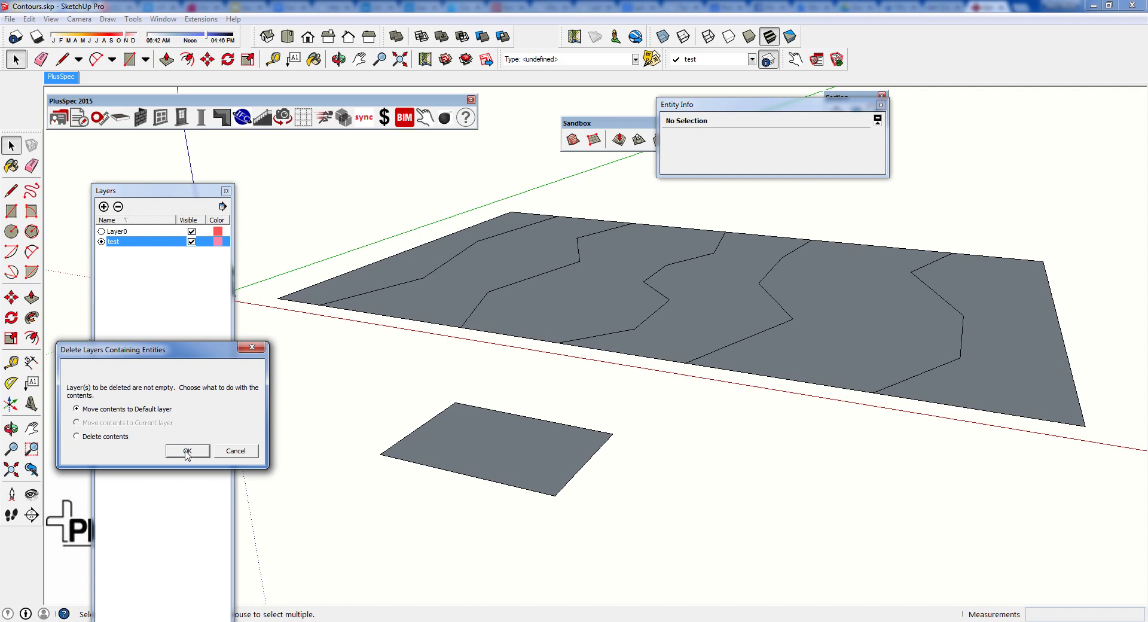
{"action": "left_click", "coordinate": [187, 454]}
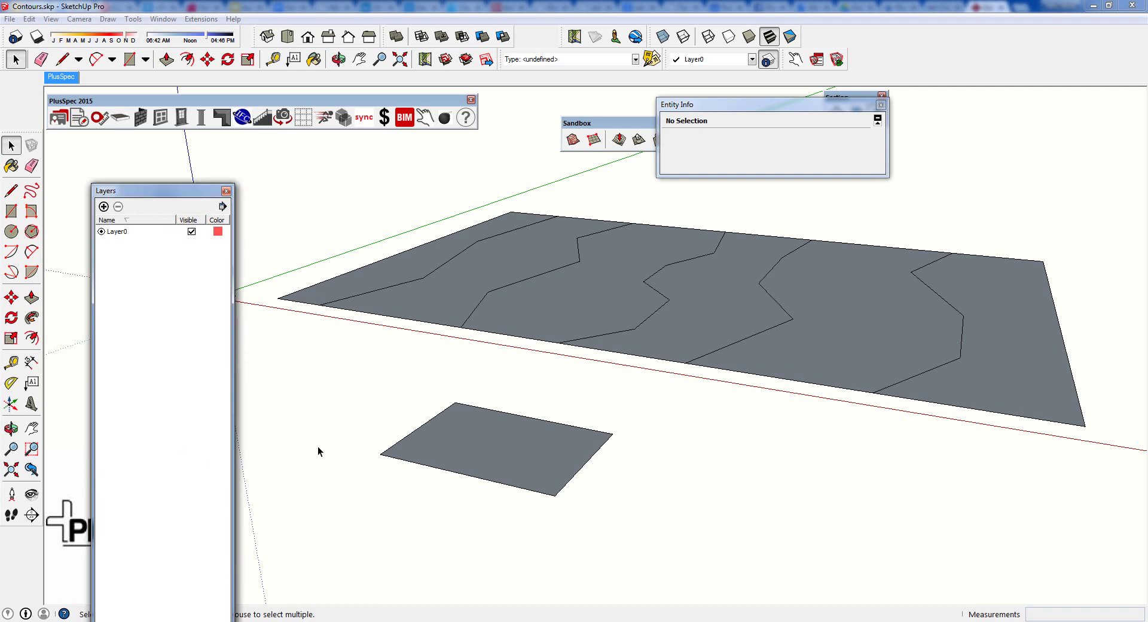
{"action": "left_click", "coordinate": [473, 462]}
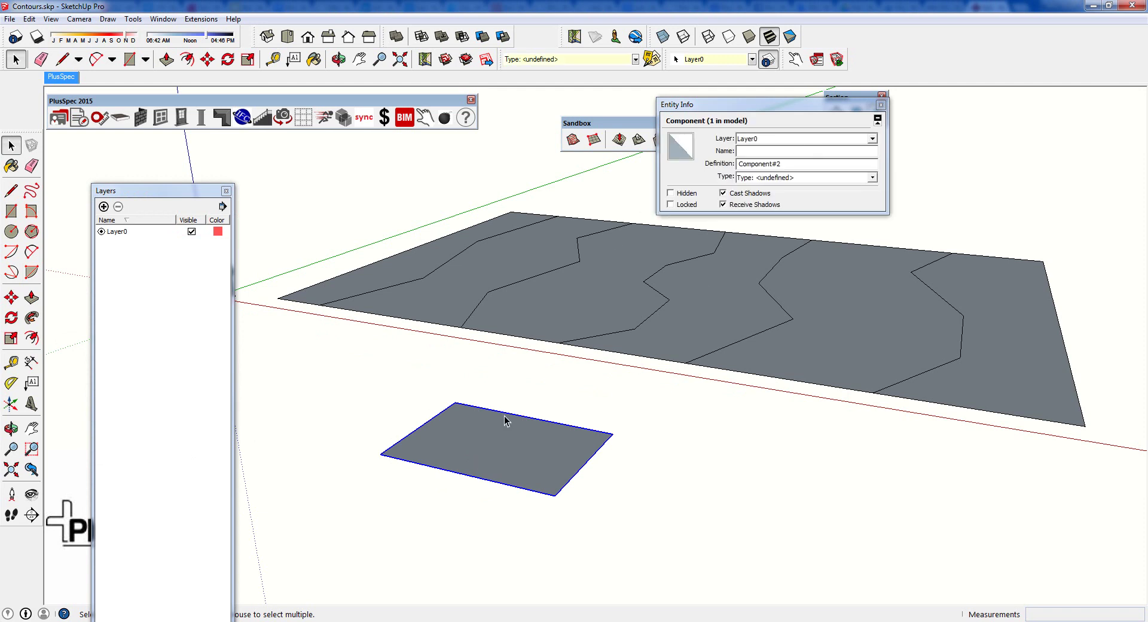
{"action": "key", "text": "Delete"}
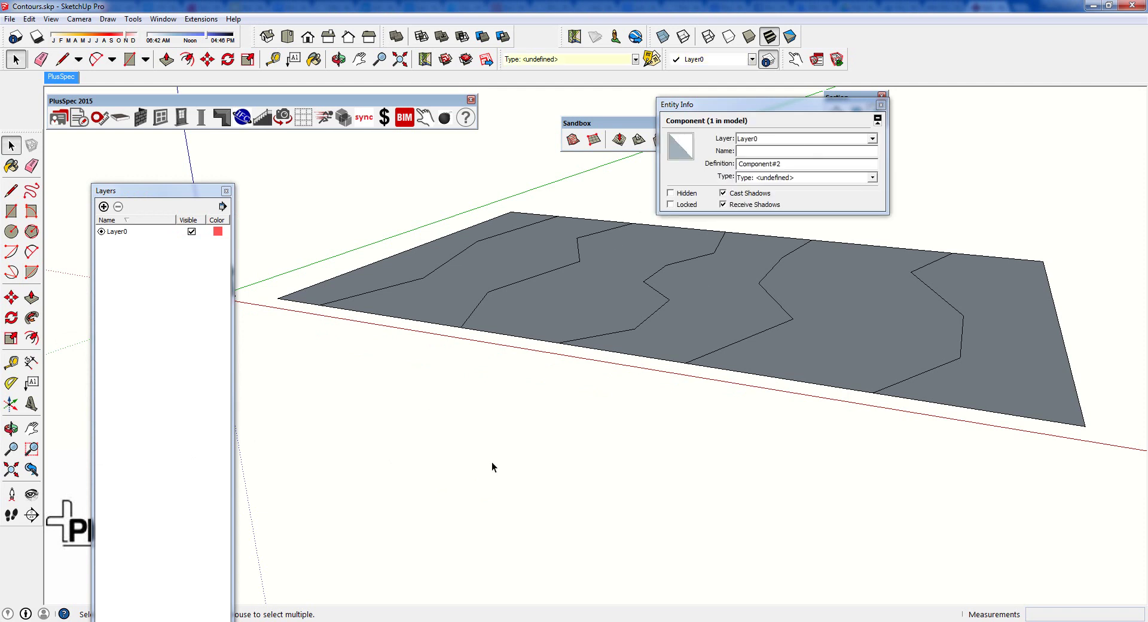
Step: Purge the model's unused components, materials and styles, and close the layer list
{"action": "middle_click_drag", "start_coordinate": [626, 344], "coordinate": [645, 368]}
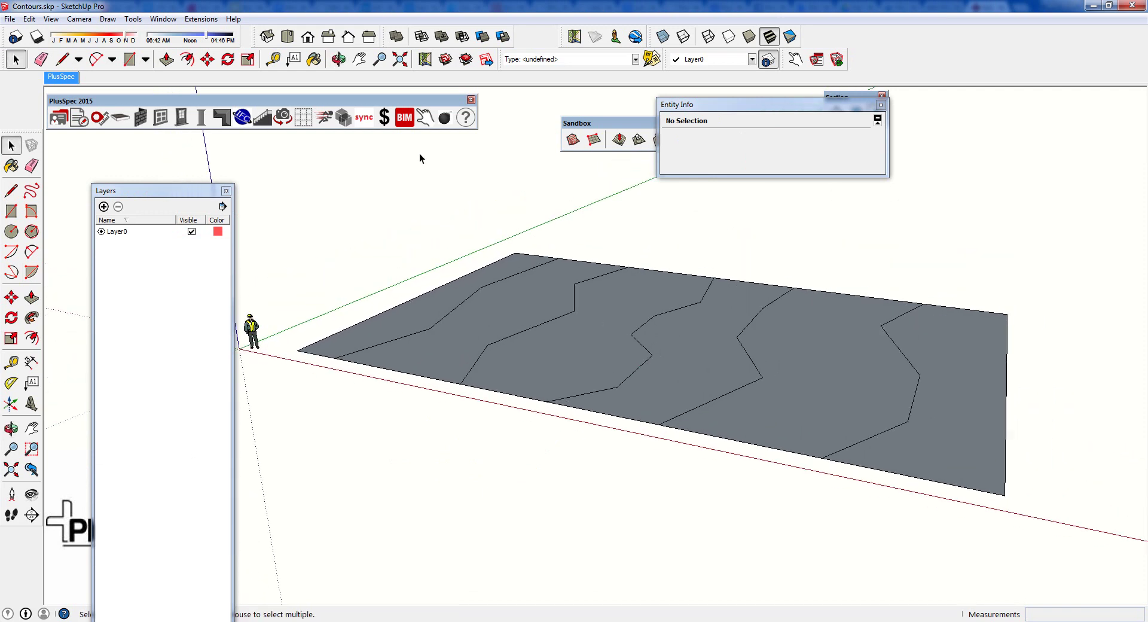
{"action": "left_click", "coordinate": [325, 118]}
{"action": "left_click", "coordinate": [569, 355]}
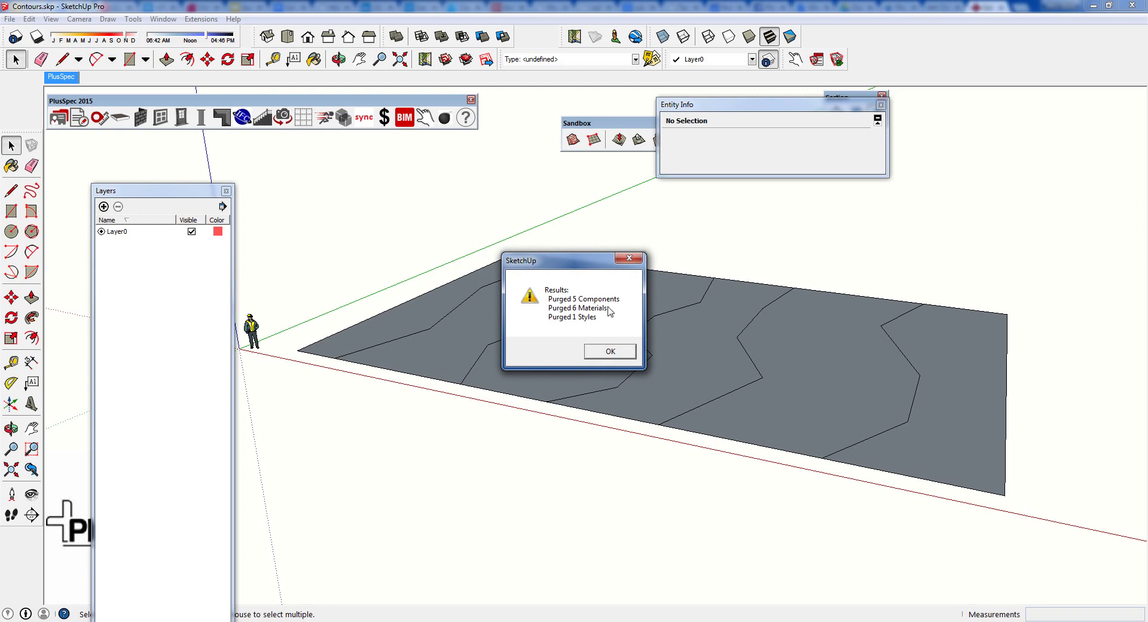
{"action": "left_click", "coordinate": [607, 352]}
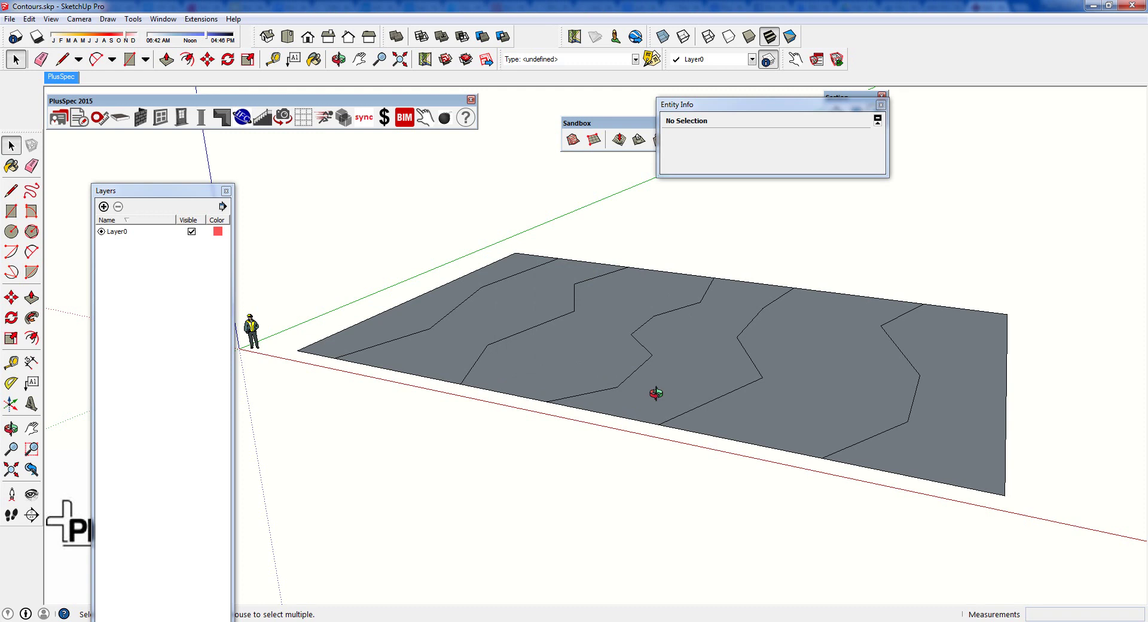
{"action": "middle_click_drag", "start_coordinate": [656, 393], "coordinate": [631, 418]}
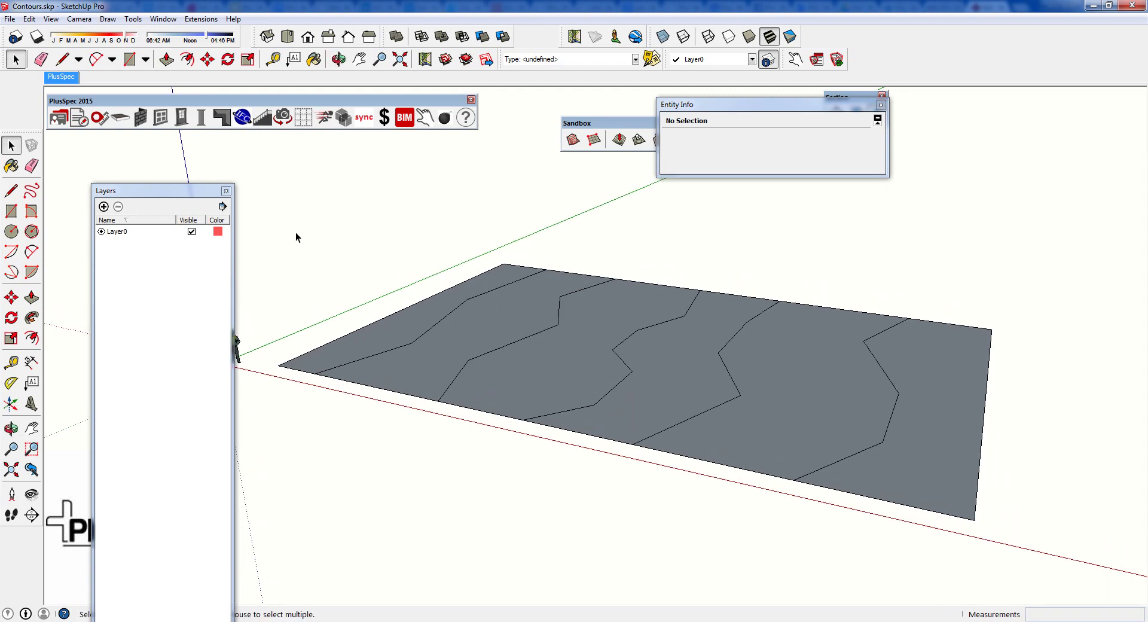
{"action": "left_click", "coordinate": [226, 192]}
Step: Attach a leader text reading 1000 to the front end of the contour line farthest from the origin
{"action": "middle_click_drag", "start_coordinate": [770, 418], "coordinate": [711, 473]}
{"action": "left_click", "coordinate": [732, 444]}
{"action": "left_click", "coordinate": [772, 491]}
{"action": "double_click", "coordinate": [772, 491]}
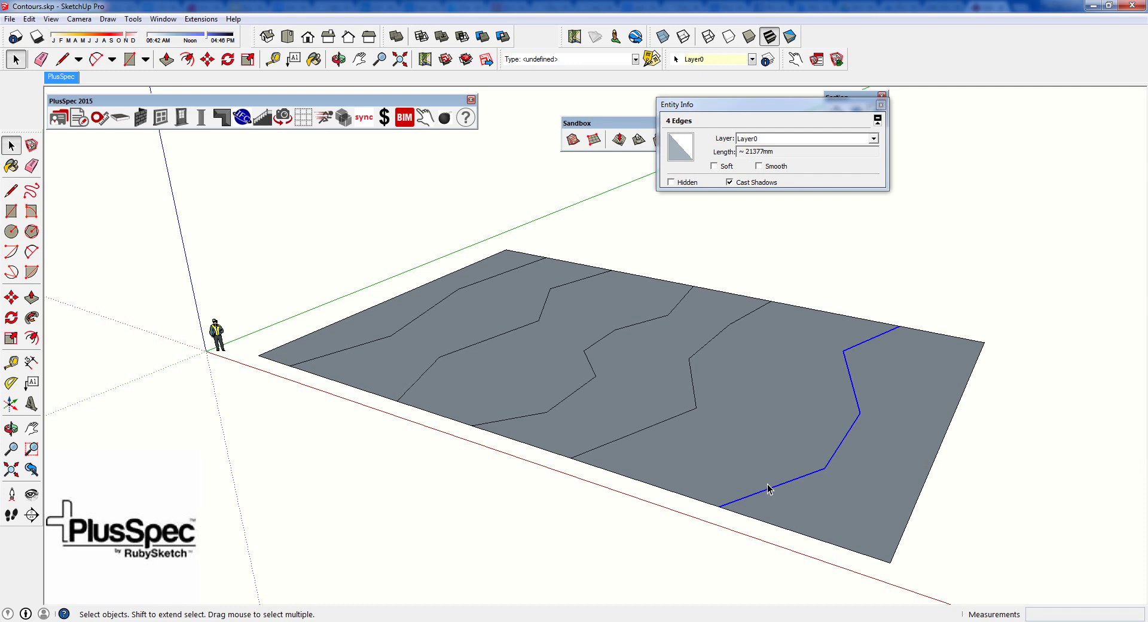
{"action": "left_click", "coordinate": [32, 383]}
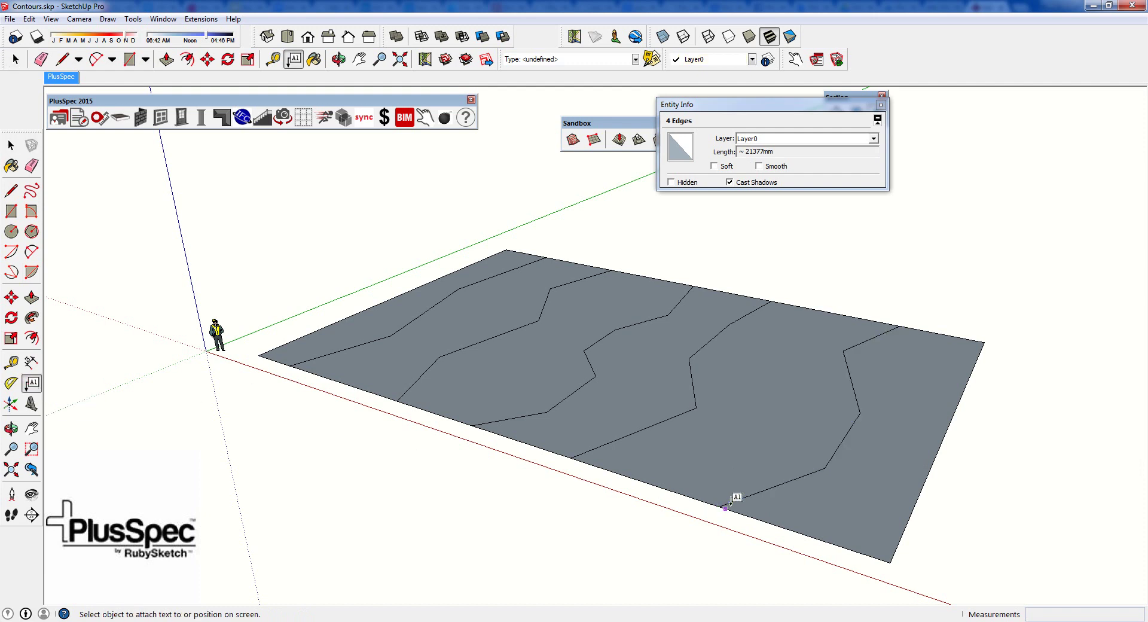
{"action": "left_click", "coordinate": [719, 507]}
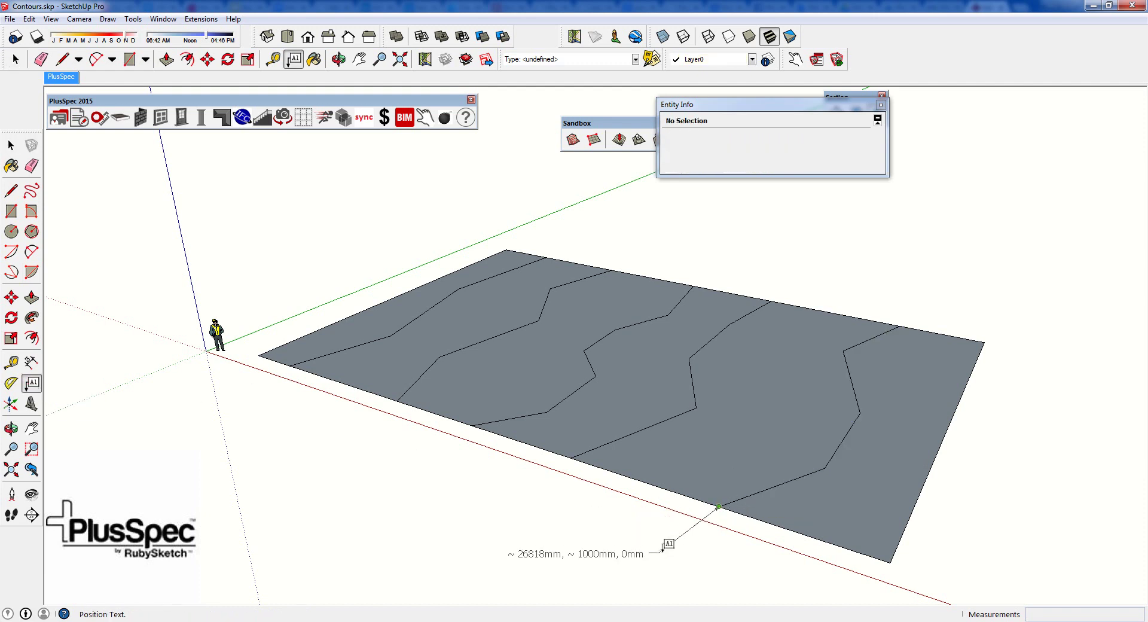
{"action": "left_click", "coordinate": [663, 549]}
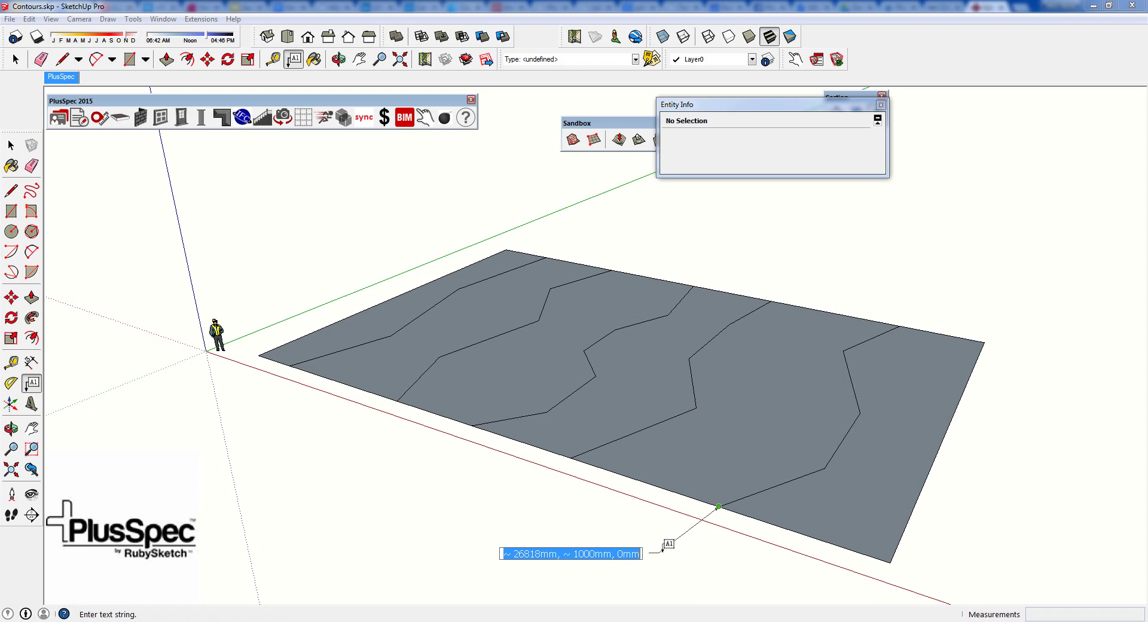
{"action": "type", "text": "1000"}
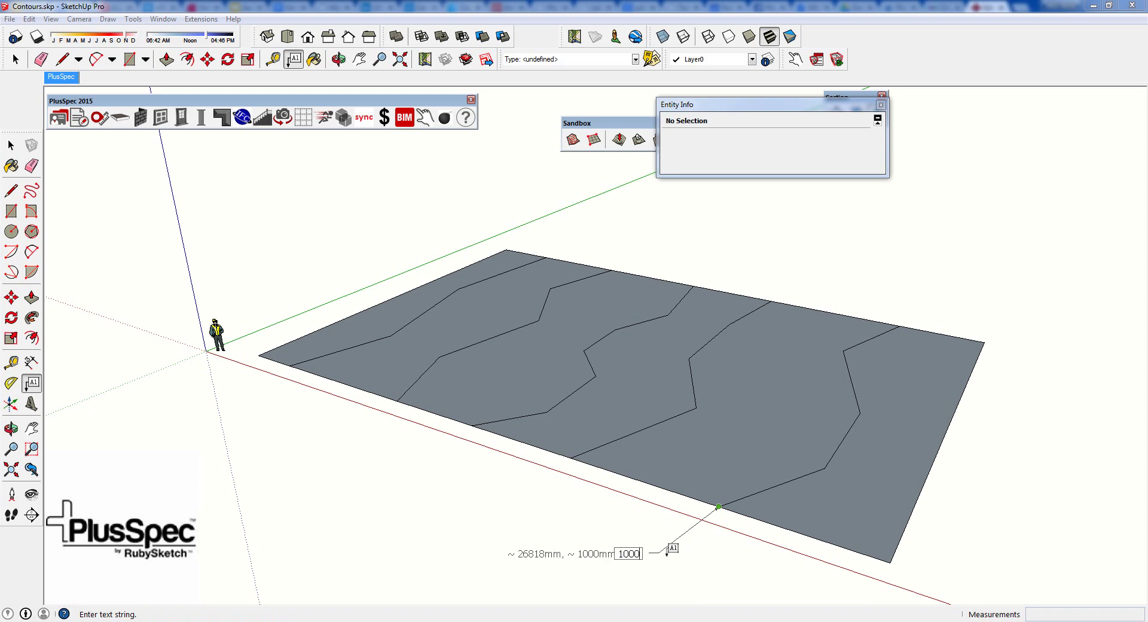
{"action": "left_click", "coordinate": [721, 573]}
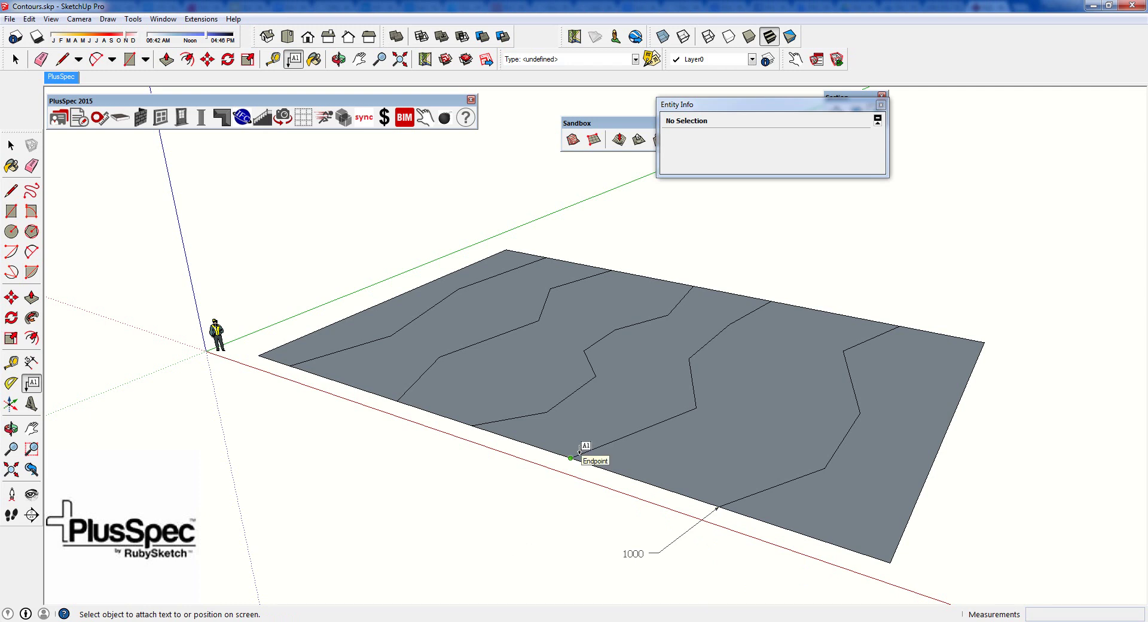
Step: Attach leader texts reading RL2 and rl 3 to the front ends of the two contour lines beside the one labelled 1000
{"action": "left_click", "coordinate": [578, 455]}
{"action": "left_click", "coordinate": [503, 505]}
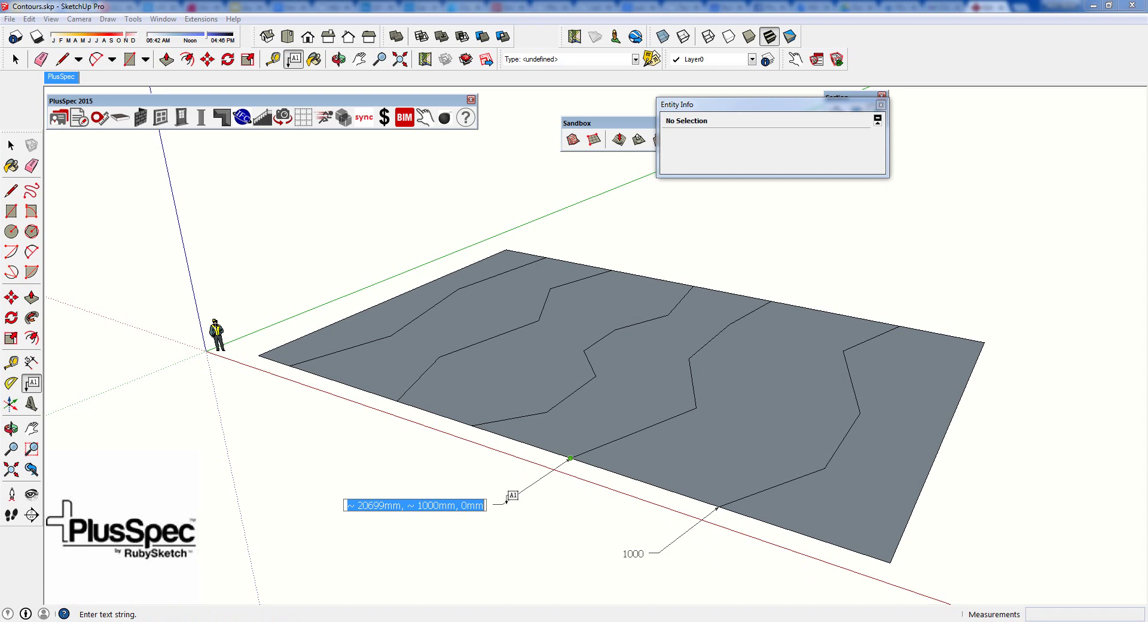
{"action": "type", "text": "RL"}
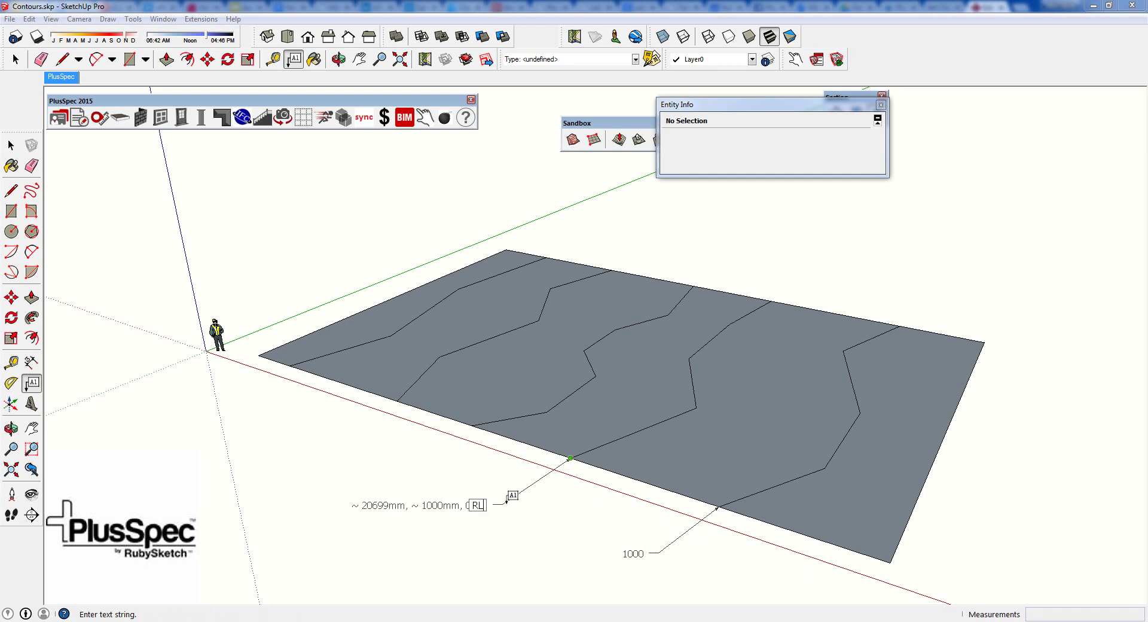
{"action": "type", "text": "2"}
{"action": "left_click", "coordinate": [509, 502]}
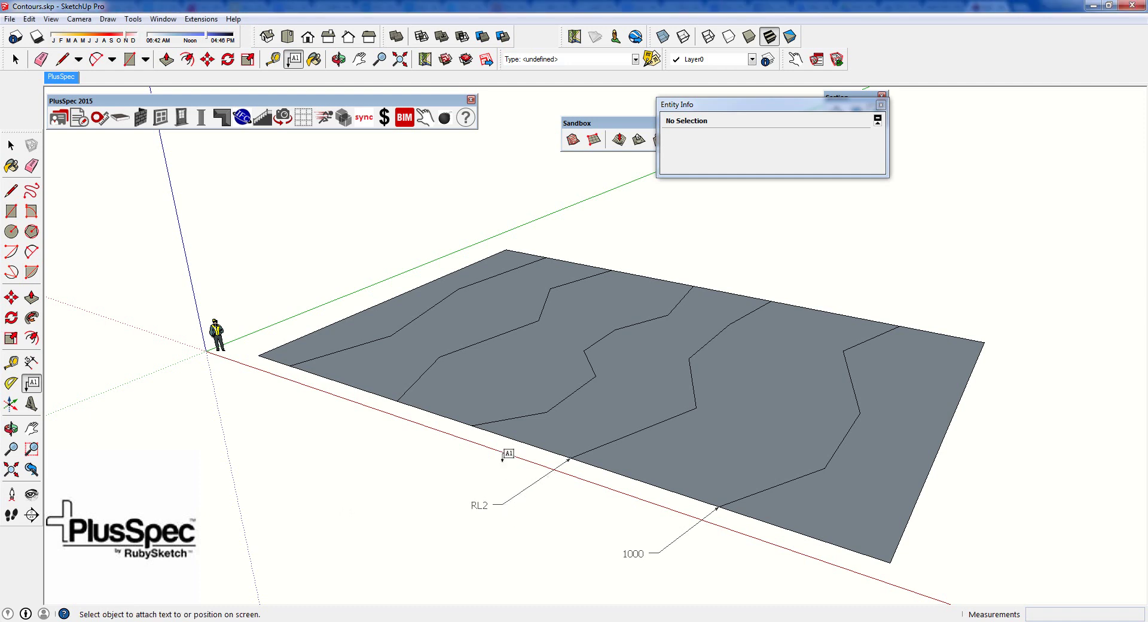
{"action": "left_click", "coordinate": [449, 459]}
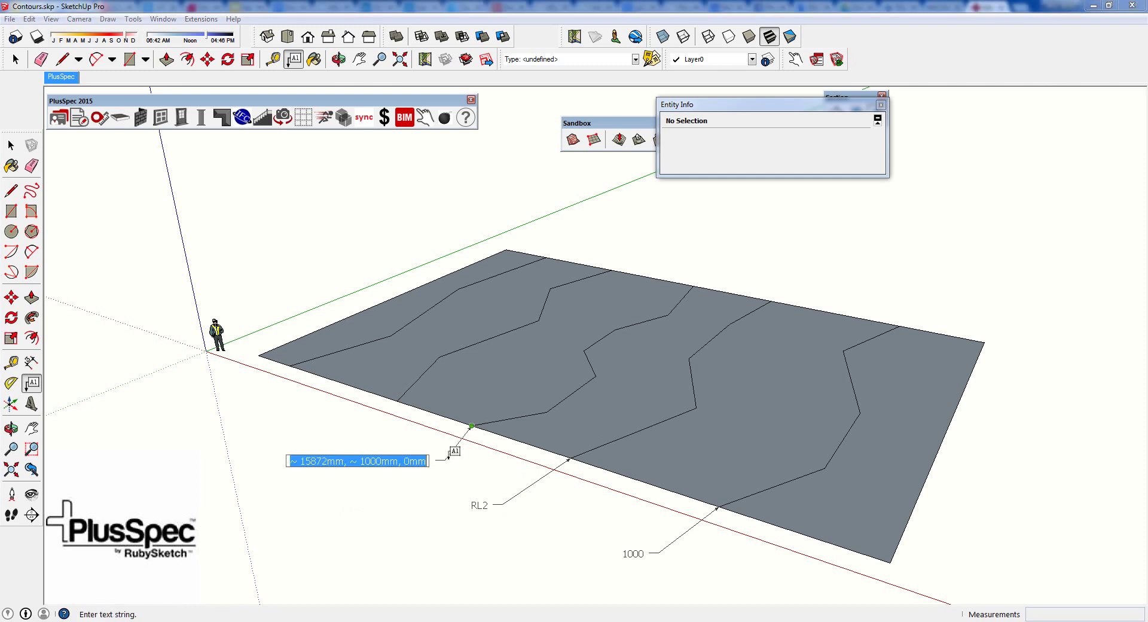
{"action": "type", "text": "rl 3"}
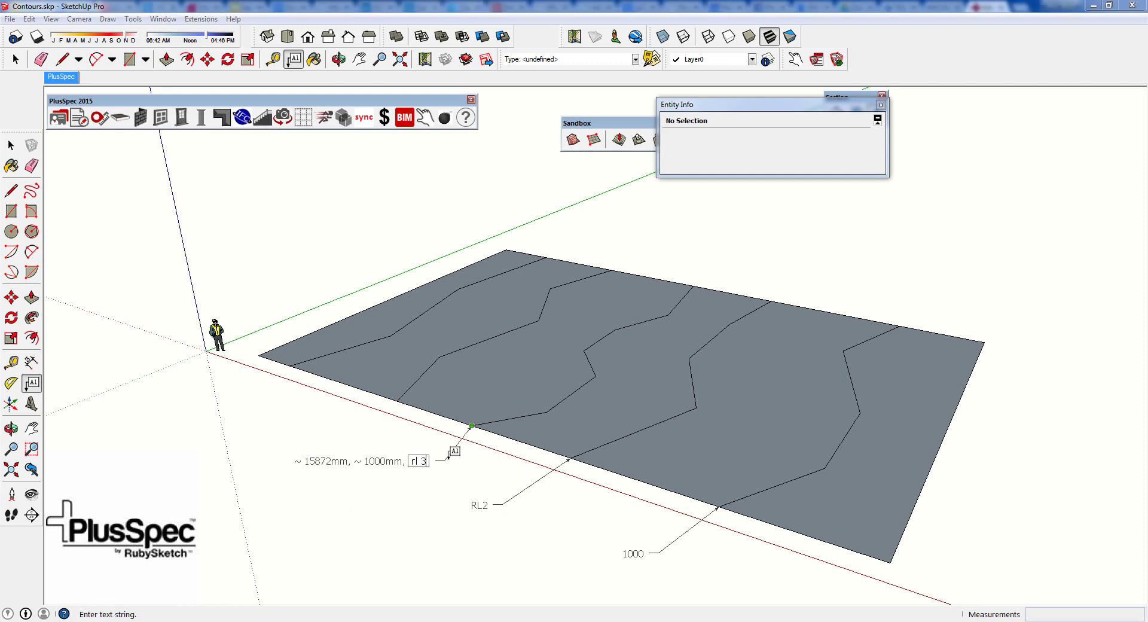
{"action": "left_click", "coordinate": [393, 429]}
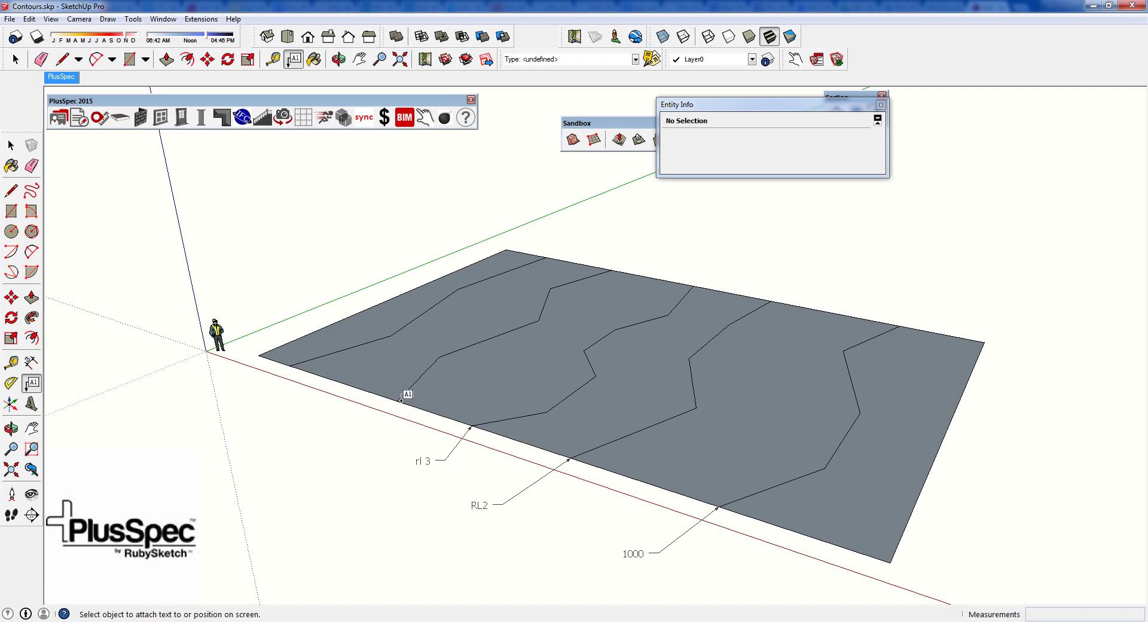
Step: Attach leader texts reading Rl 4 and rl 5 to the front ends of the two contour lines nearest the origin
{"action": "left_click", "coordinate": [397, 401]}
{"action": "left_click", "coordinate": [360, 432]}
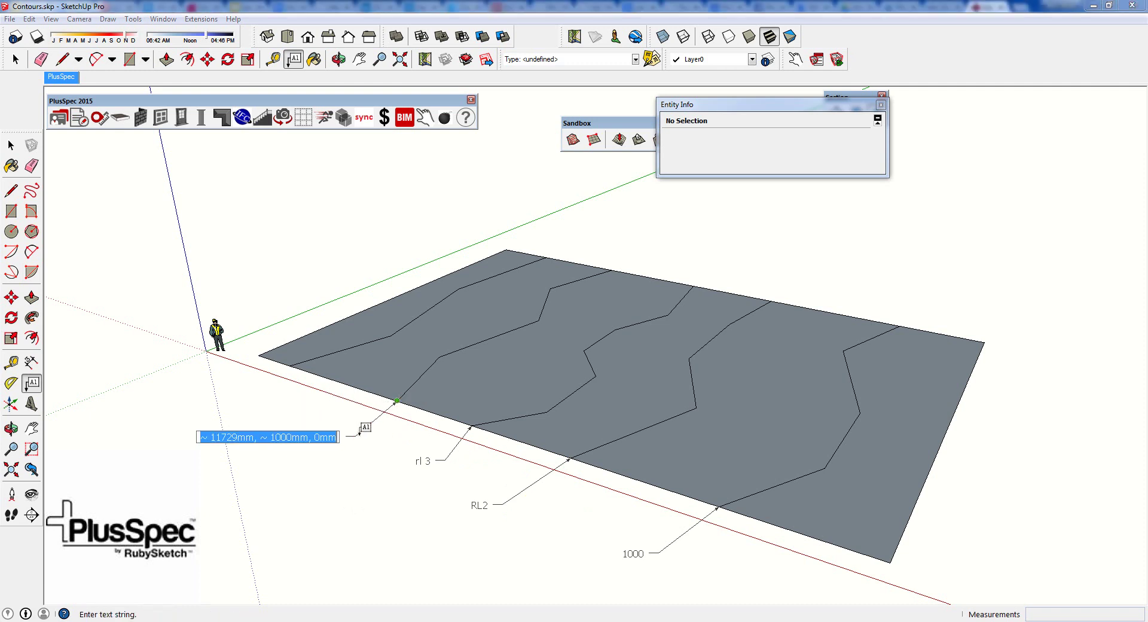
{"action": "type", "text": "R"}
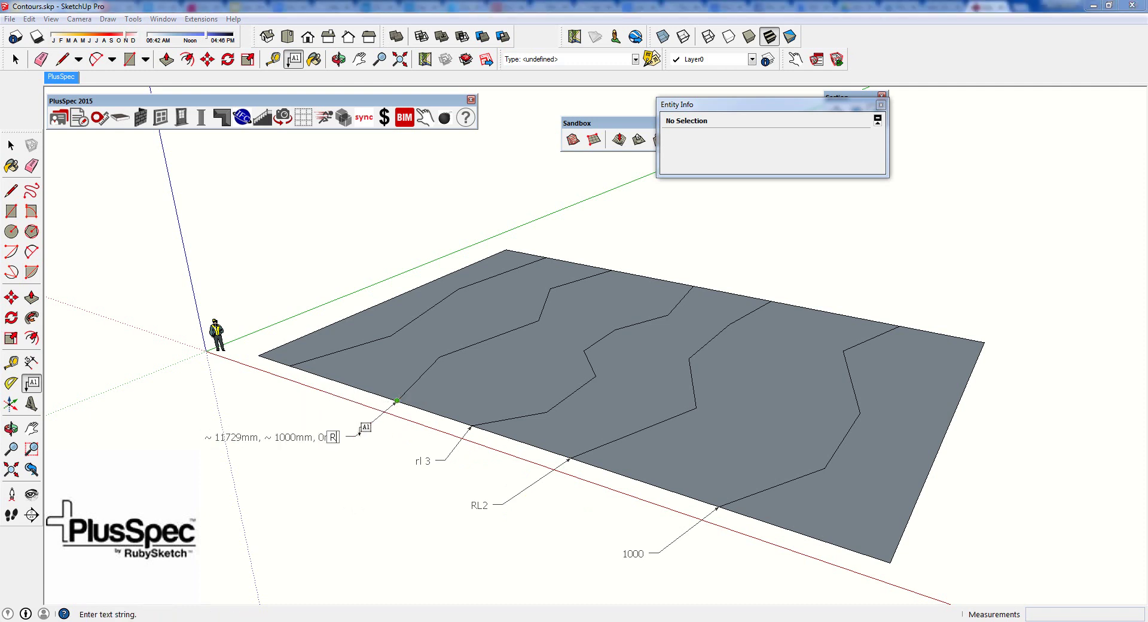
{"action": "type", "text": "l 4"}
{"action": "left_click", "coordinate": [410, 469]}
{"action": "left_click", "coordinate": [290, 366]}
{"action": "left_click", "coordinate": [257, 401]}
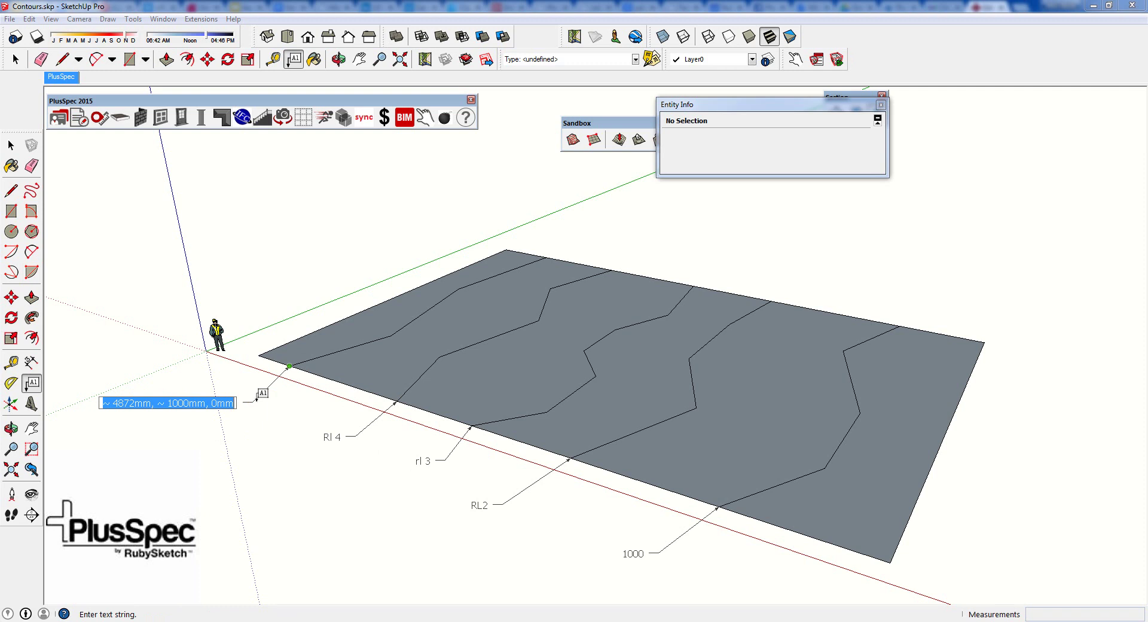
{"action": "type", "text": "rl 5"}
{"action": "left_click", "coordinate": [267, 458]}
Step: Select the whole contour line labelled 1000 and examine the joint at its first corner
{"action": "middle_click_drag", "start_coordinate": [653, 543], "coordinate": [725, 469]}
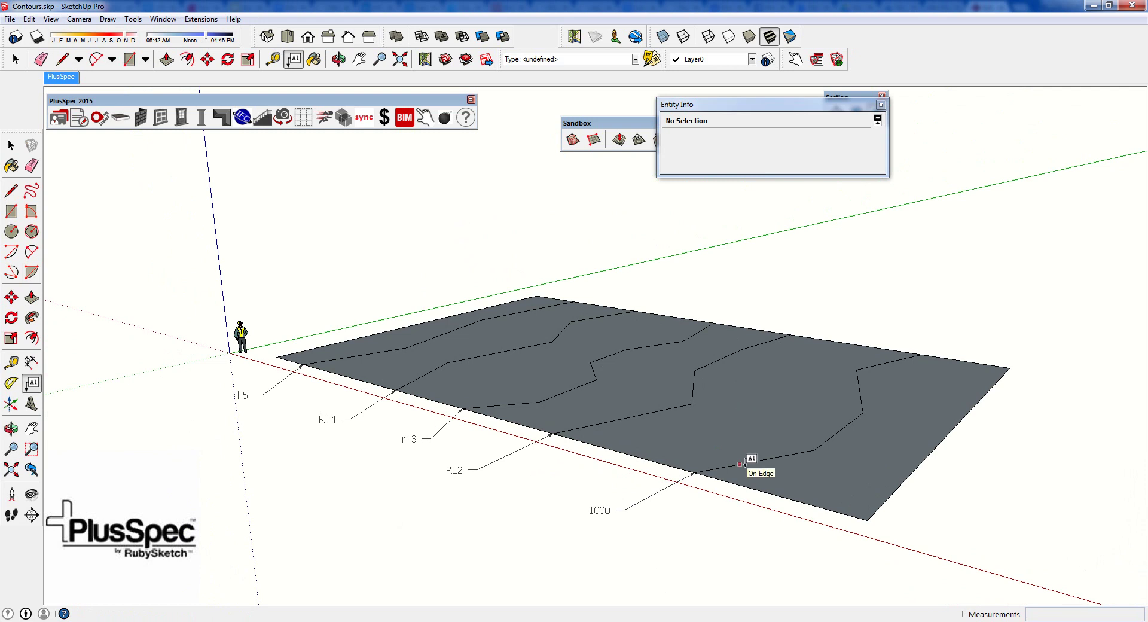
{"action": "key", "text": "space"}
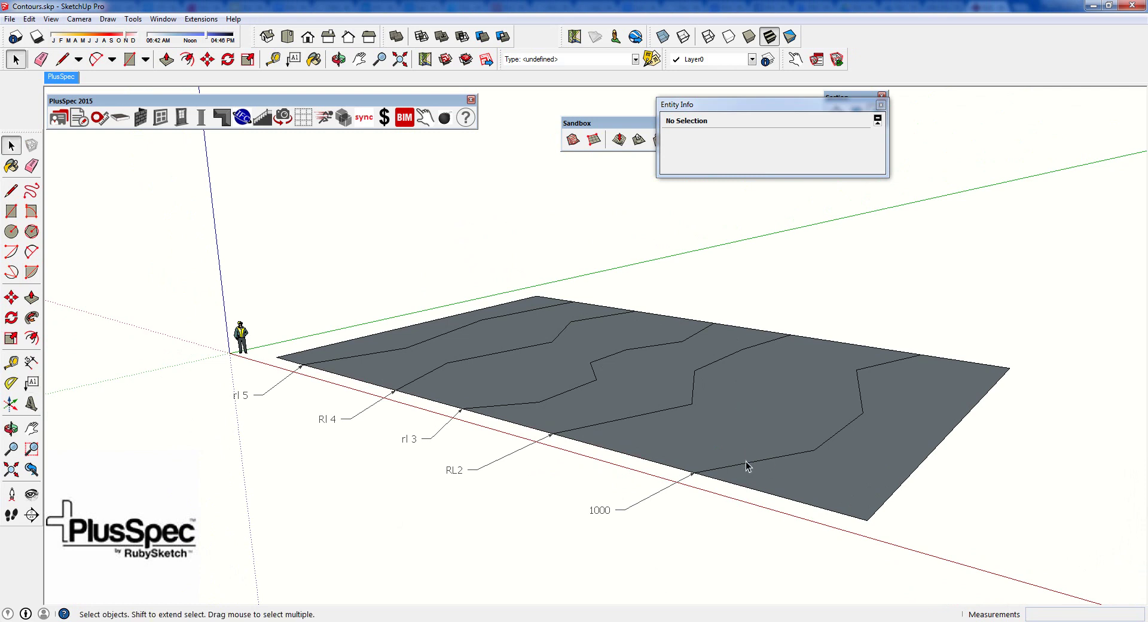
{"action": "left_click", "coordinate": [748, 470]}
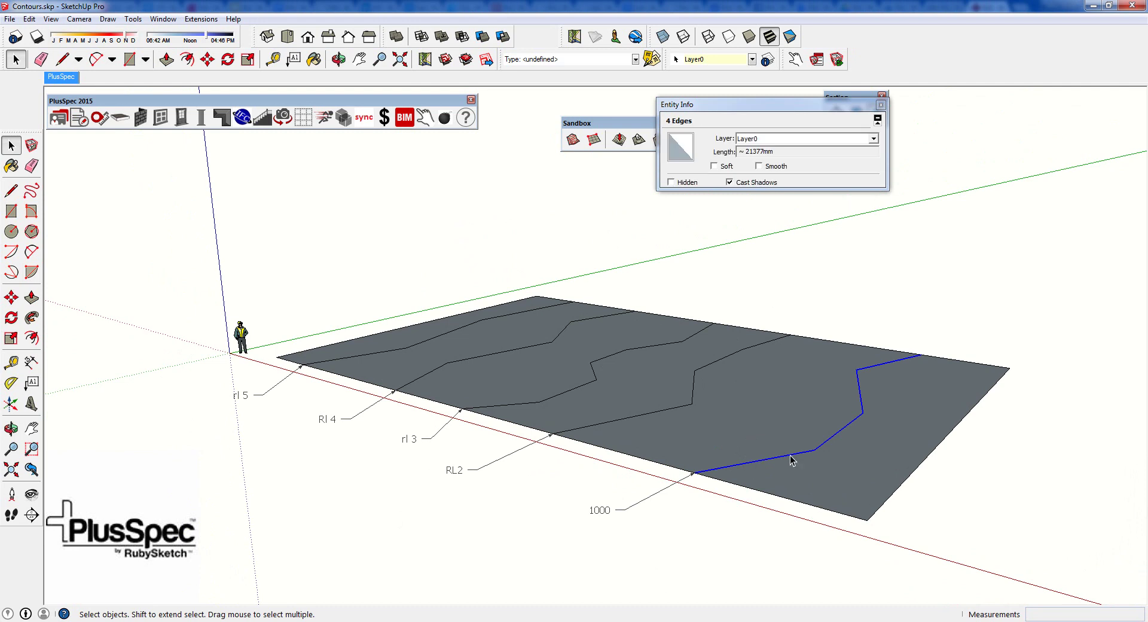
{"action": "middle_click_drag", "start_coordinate": [828, 438], "coordinate": [775, 493]}
{"action": "scroll", "coordinate": [773, 495], "scroll_direction": "up", "scroll_amount": 5}
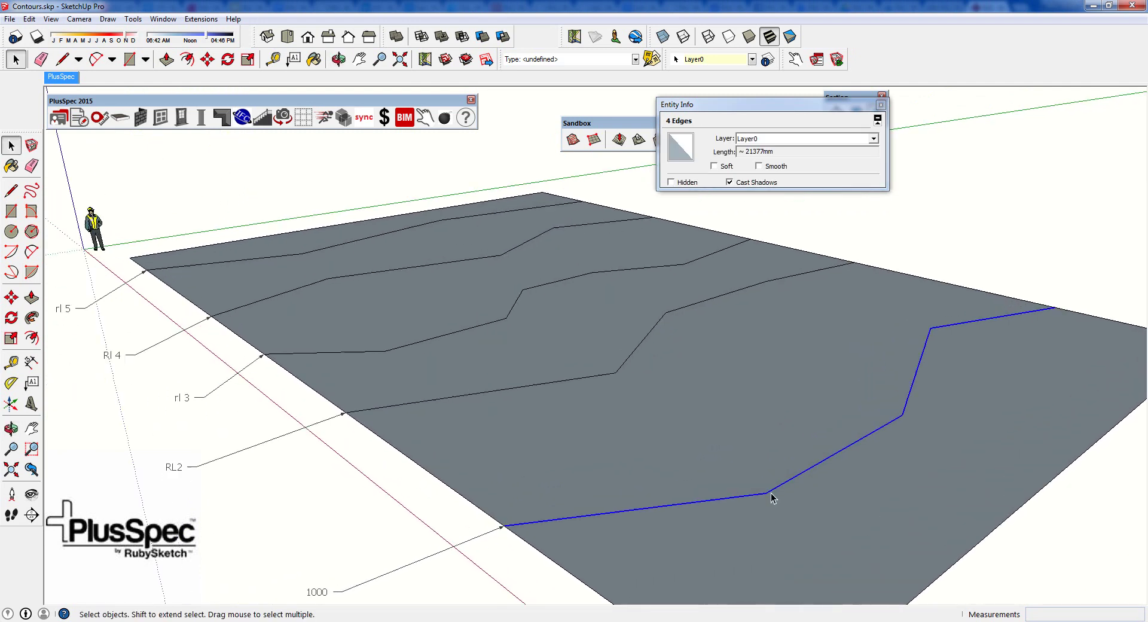
{"action": "scroll", "coordinate": [769, 499], "scroll_direction": "up", "scroll_amount": 5}
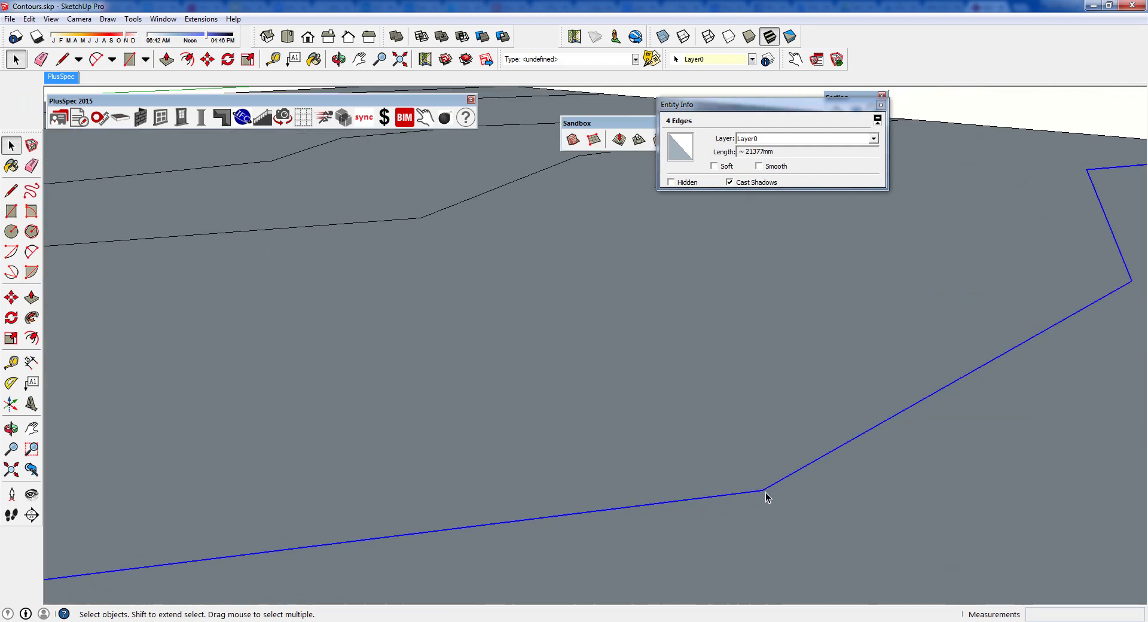
{"action": "scroll", "coordinate": [767, 496], "scroll_direction": "down", "scroll_amount": 8}
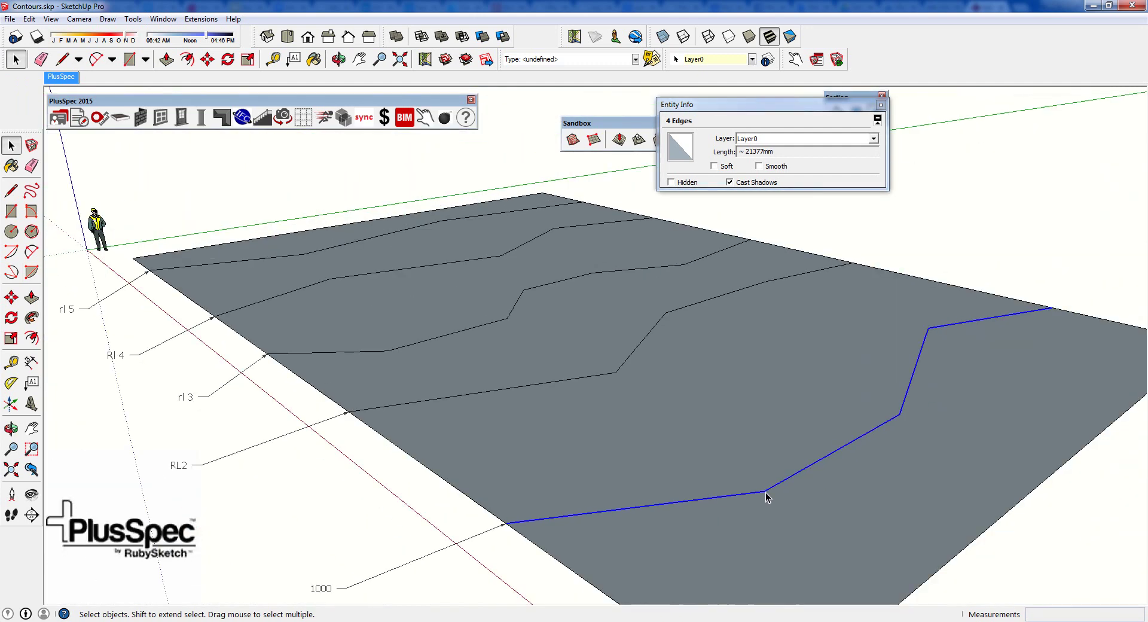
{"action": "middle_click_drag", "start_coordinate": [768, 493], "coordinate": [824, 482]}
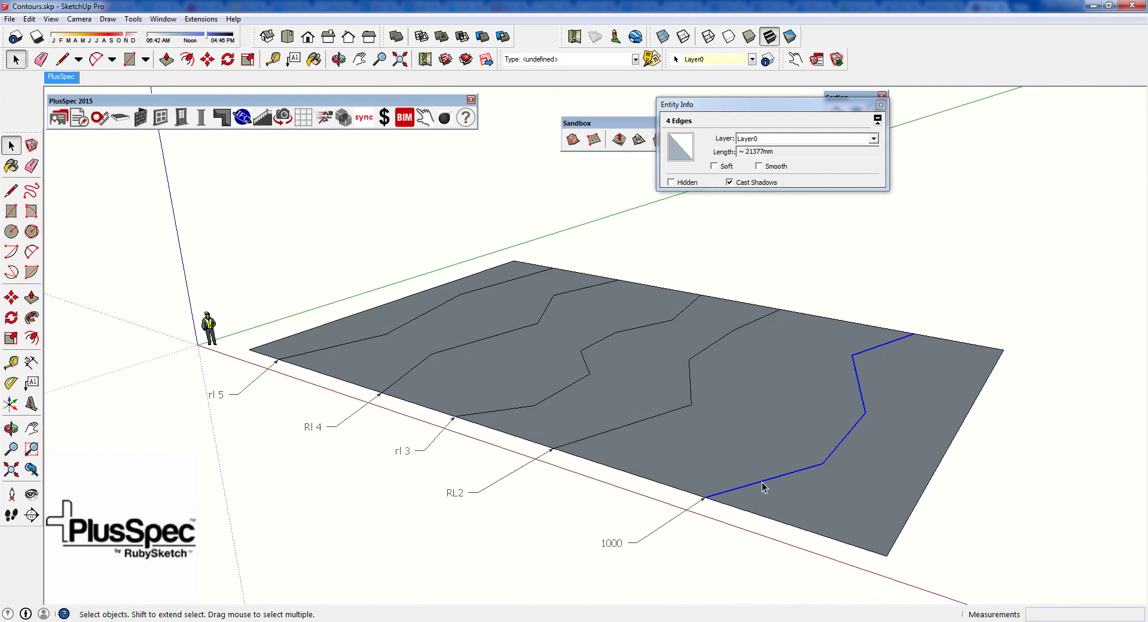
Step: Split the 1000 contour's front segment just before its first corner and delete the short piece to leave a small gap
{"action": "scroll", "coordinate": [823, 468], "scroll_direction": "up", "scroll_amount": 8}
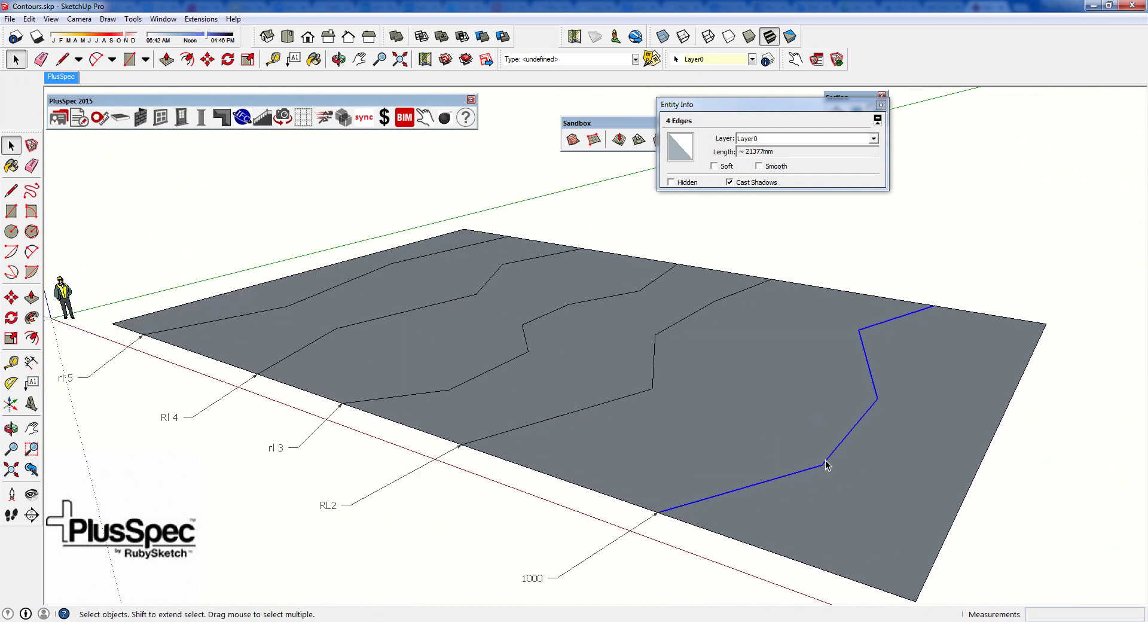
{"action": "scroll", "coordinate": [816, 478], "scroll_direction": "up", "scroll_amount": 2}
{"action": "key", "text": "l"}
{"action": "left_click", "coordinate": [810, 477]}
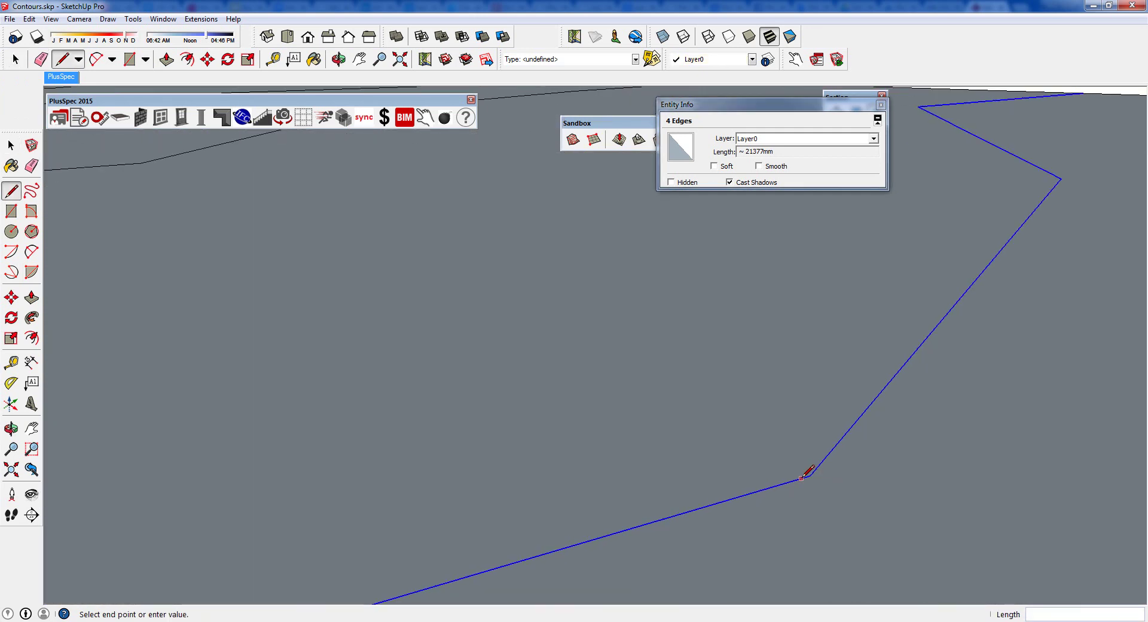
{"action": "left_click", "coordinate": [792, 481]}
{"action": "key", "text": "space"}
{"action": "left_click", "coordinate": [806, 478]}
{"action": "key", "text": "Delete"}
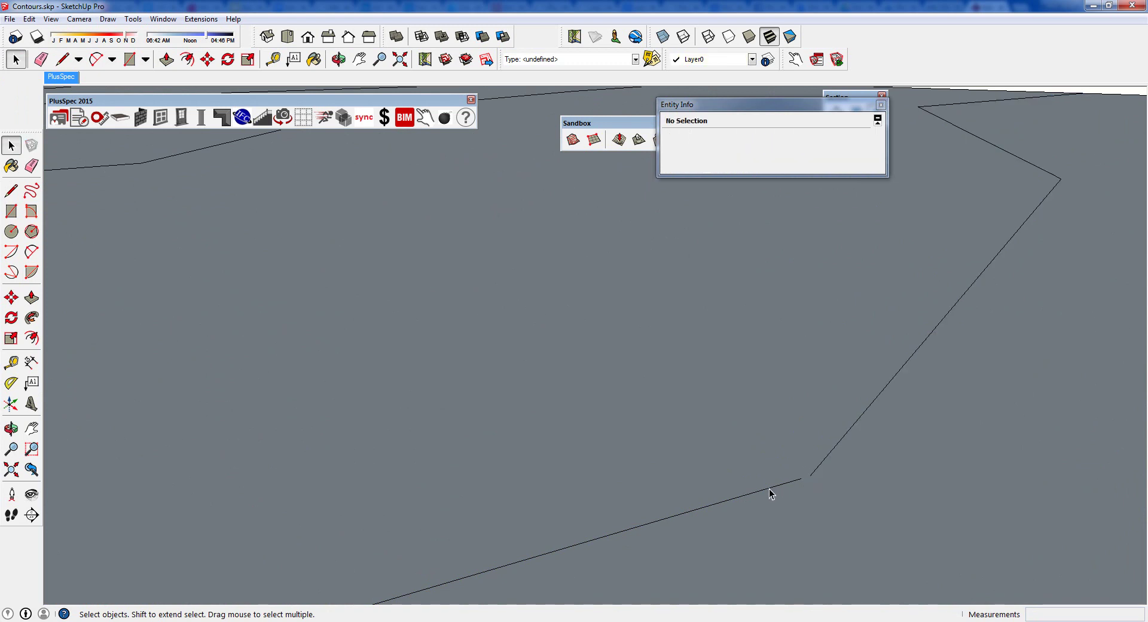
Step: Select the front segment of the 1000 contour line and examine its loose end at the gap
{"action": "left_click", "coordinate": [770, 490]}
{"action": "scroll", "coordinate": [771, 492], "scroll_direction": "down", "scroll_amount": 6}
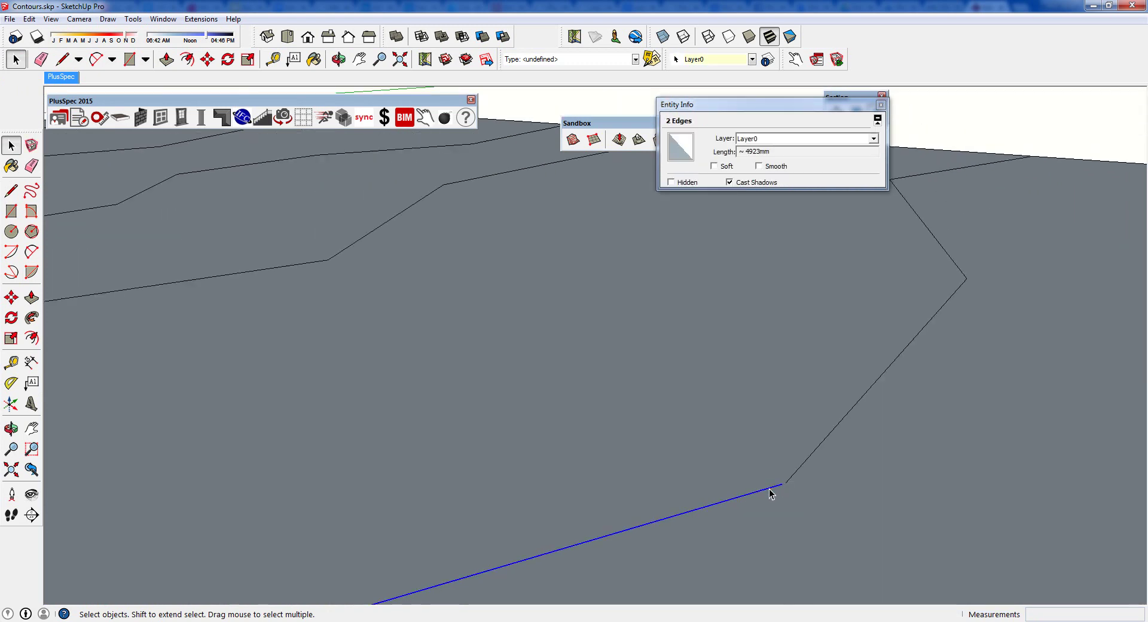
{"action": "scroll", "coordinate": [771, 492], "scroll_direction": "up", "scroll_amount": 6}
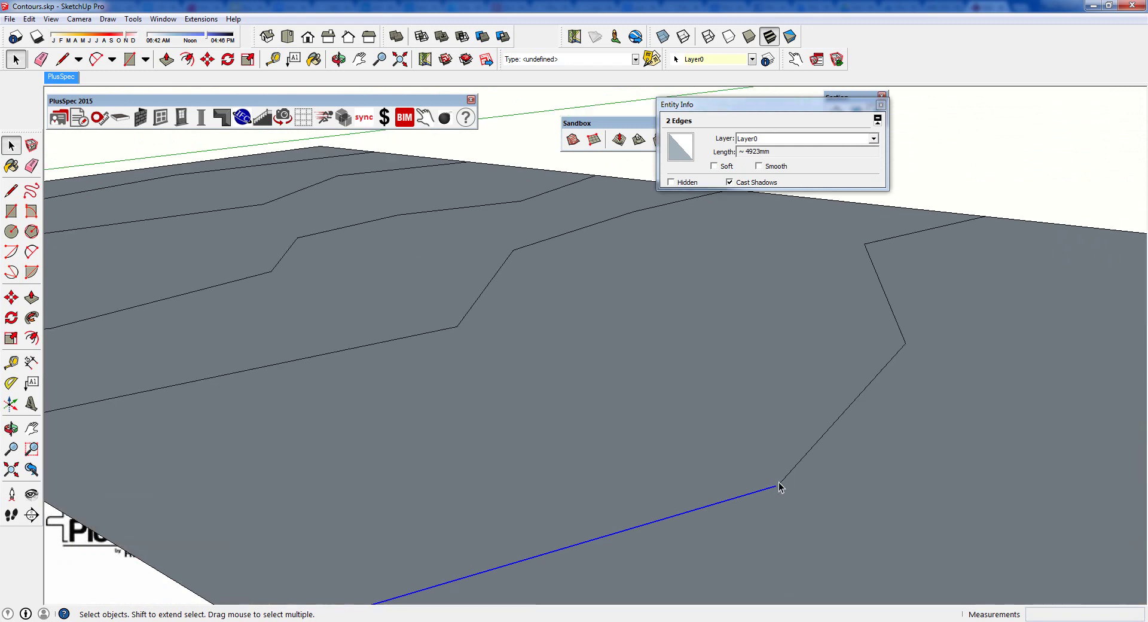
{"action": "scroll", "coordinate": [780, 489], "scroll_direction": "up", "scroll_amount": 1}
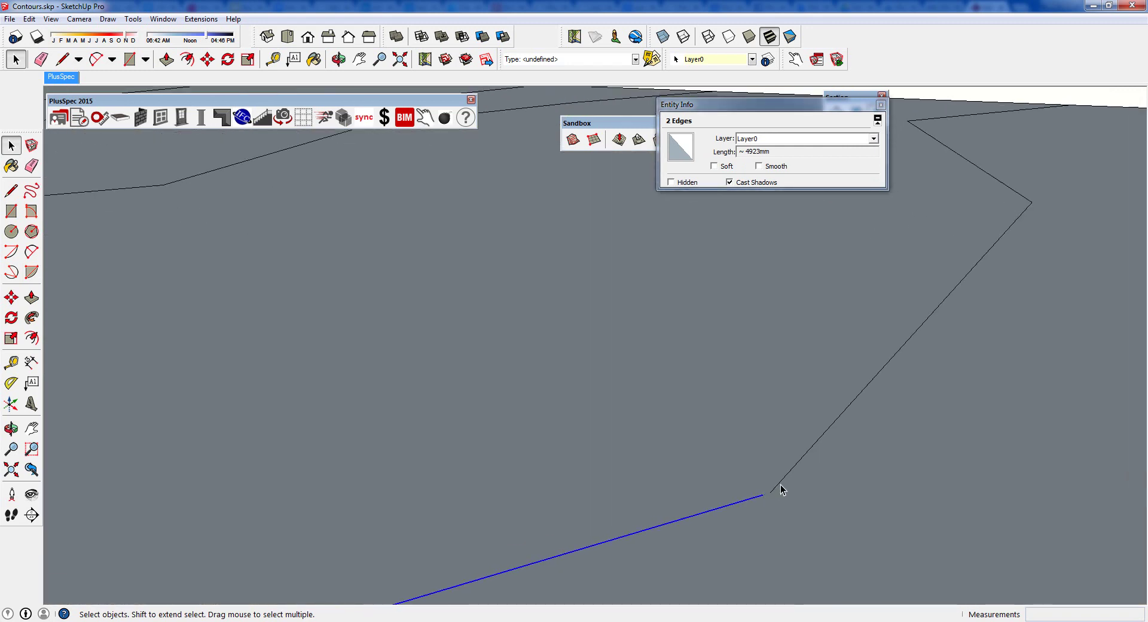
Step: Try bridging the gap with a line joining the two segments behind their loose ends, check the connected selection, and undo that line
{"action": "key", "text": "l"}
{"action": "left_click", "coordinate": [732, 504]}
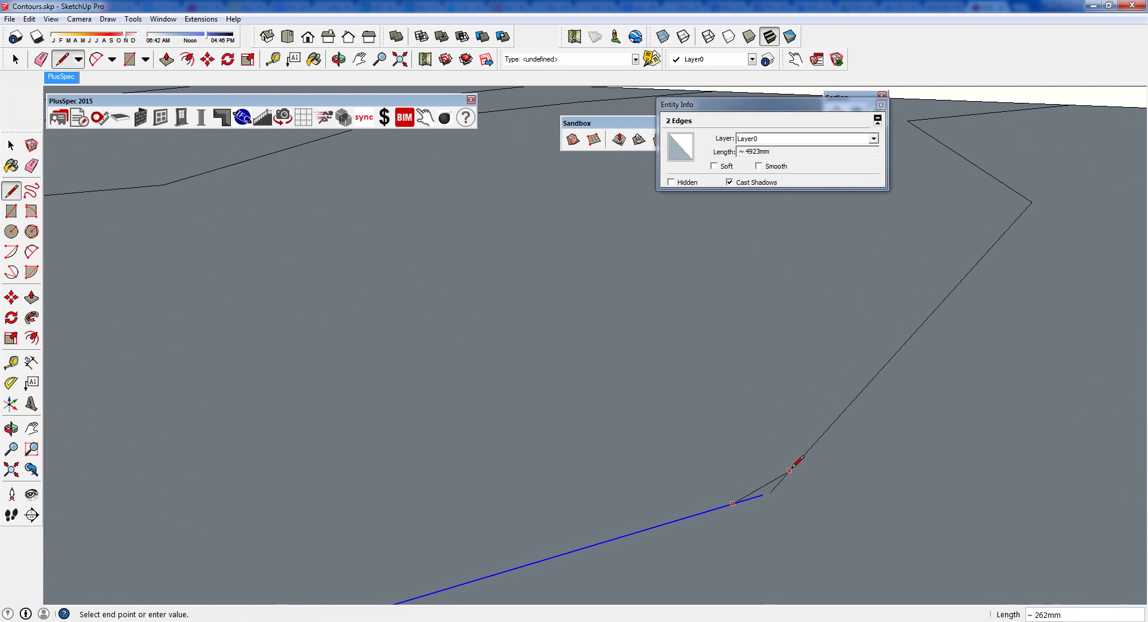
{"action": "left_click", "coordinate": [790, 471]}
{"action": "key", "text": "space"}
{"action": "triple_click", "coordinate": [801, 462]}
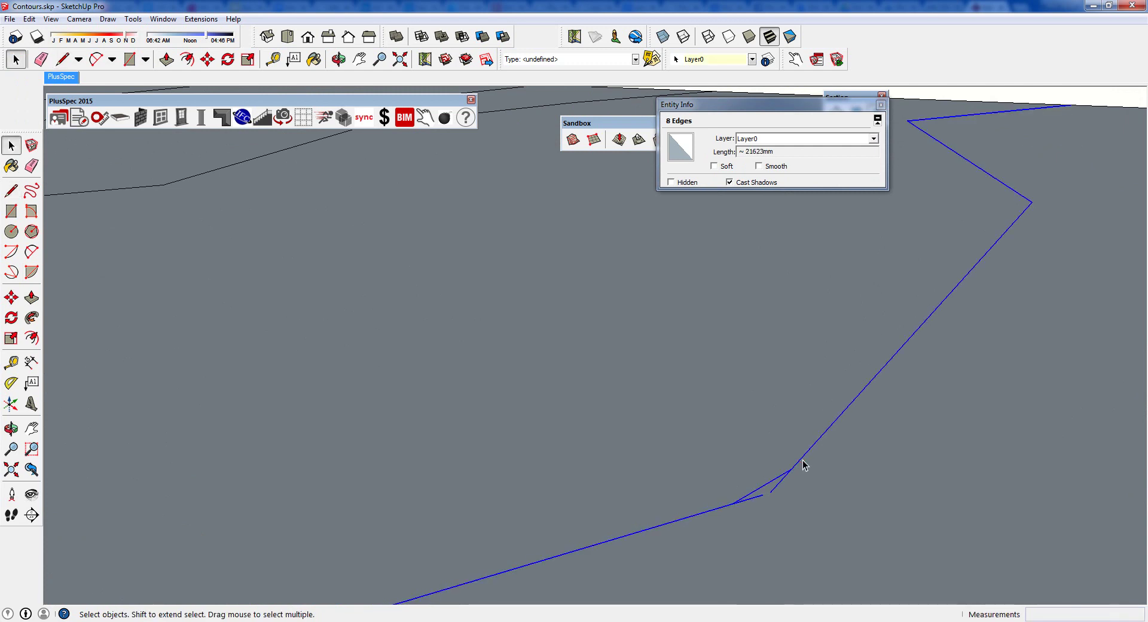
{"action": "key", "text": "ctrl+z"}
Step: Close the gap with a line between the two loose ends and select the entire connected 1000 contour line
{"action": "scroll", "coordinate": [780, 495], "scroll_direction": "up", "scroll_amount": 1}
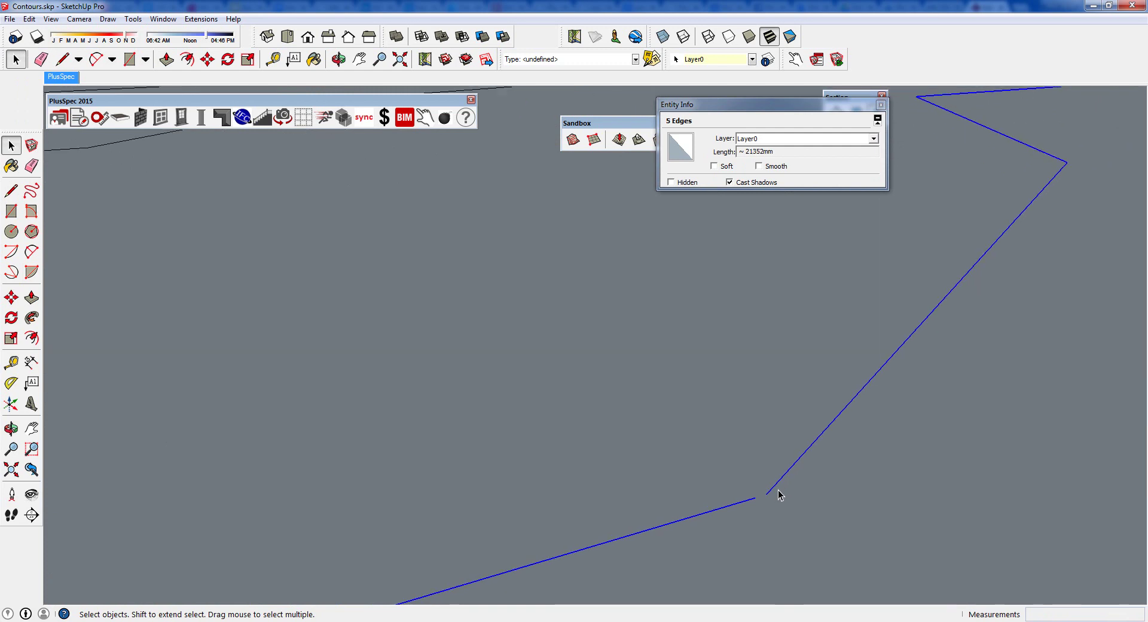
{"action": "key", "text": "l"}
{"action": "left_click", "coordinate": [767, 494]}
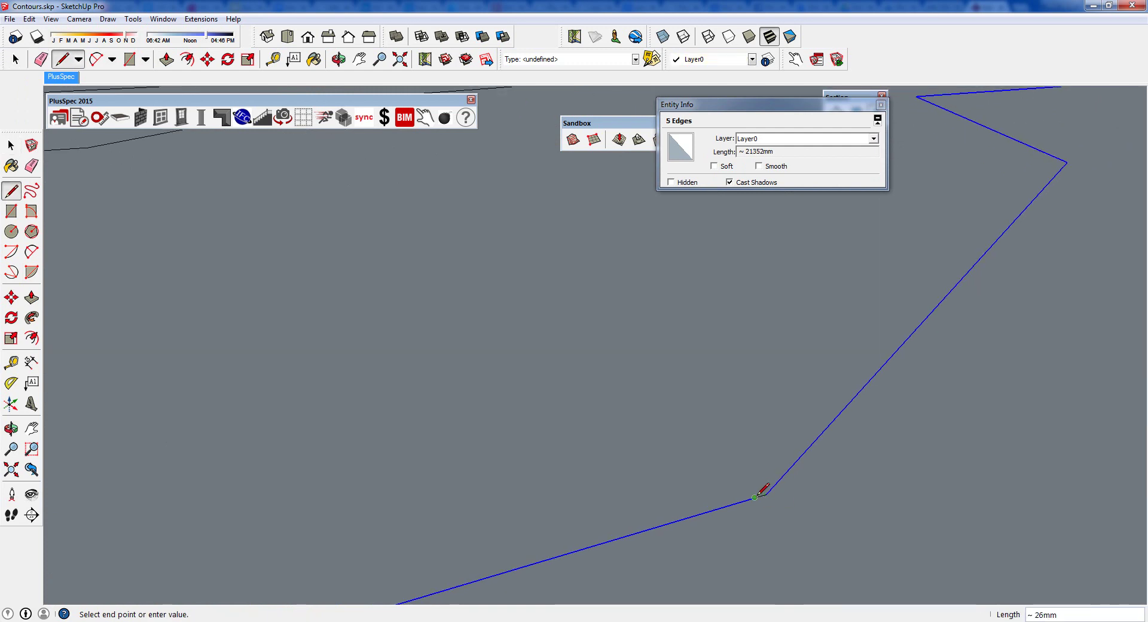
{"action": "key", "text": "space"}
{"action": "triple_click", "coordinate": [774, 492]}
{"action": "scroll", "coordinate": [775, 493], "scroll_direction": "down", "scroll_amount": 2}
{"action": "scroll", "coordinate": [772, 493], "scroll_direction": "down", "scroll_amount": 4}
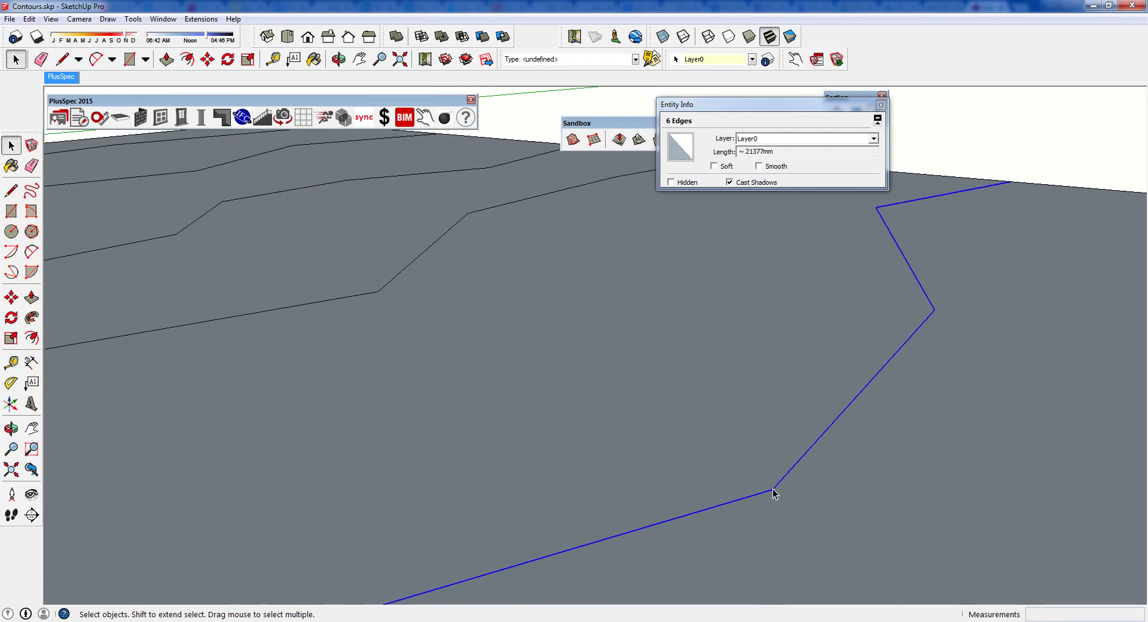
Step: Copy the selected contour line 1000 mm straight up the blue axis from its front endpoint
{"action": "middle_click_drag", "start_coordinate": [688, 505], "coordinate": [809, 484]}
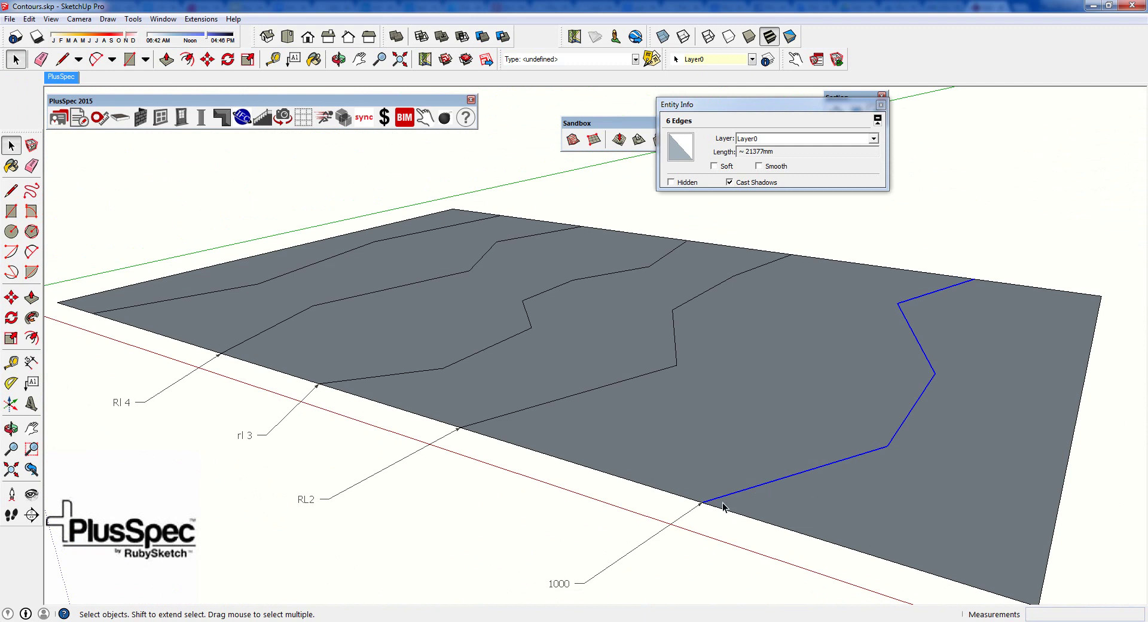
{"action": "scroll", "coordinate": [802, 509], "scroll_direction": "down", "scroll_amount": 3}
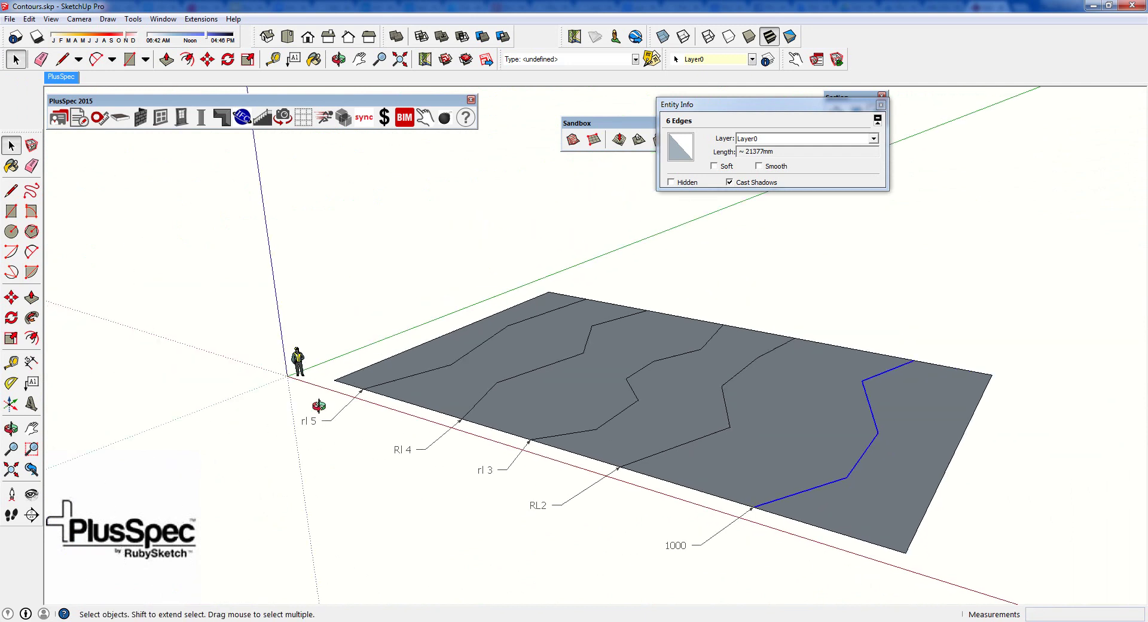
{"action": "middle_click_drag", "start_coordinate": [318, 406], "coordinate": [287, 449]}
{"action": "scroll", "coordinate": [239, 414], "scroll_direction": "up", "scroll_amount": 3}
{"action": "middle_click_drag", "start_coordinate": [777, 509], "coordinate": [705, 486]}
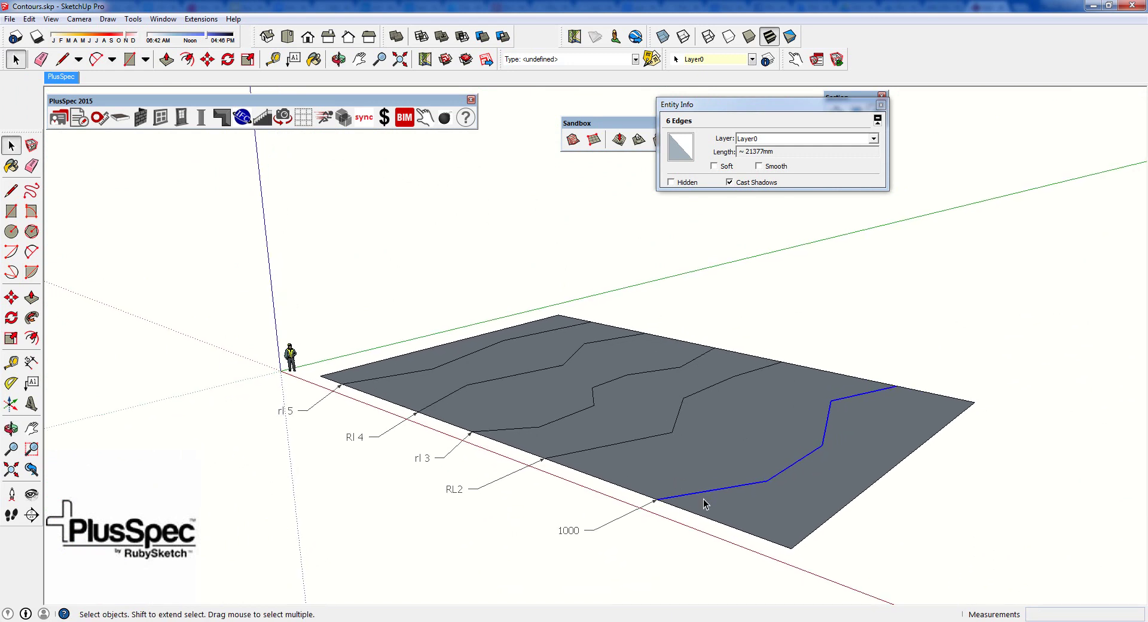
{"action": "key", "text": "m"}
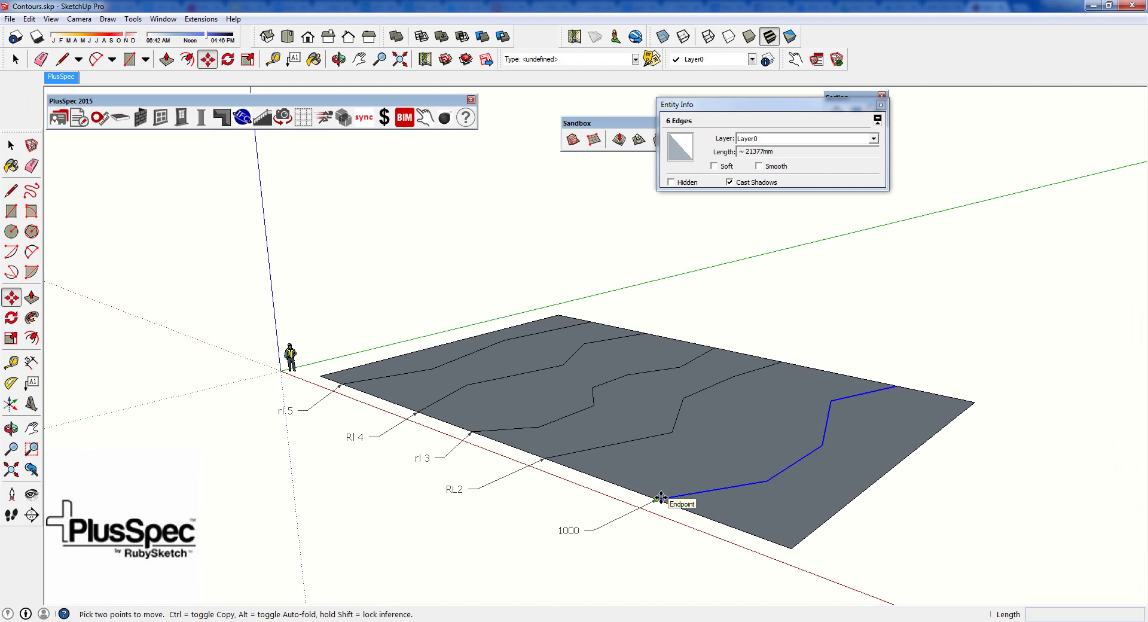
{"action": "left_click", "coordinate": [661, 497]}
{"action": "key", "text": "ctrl"}
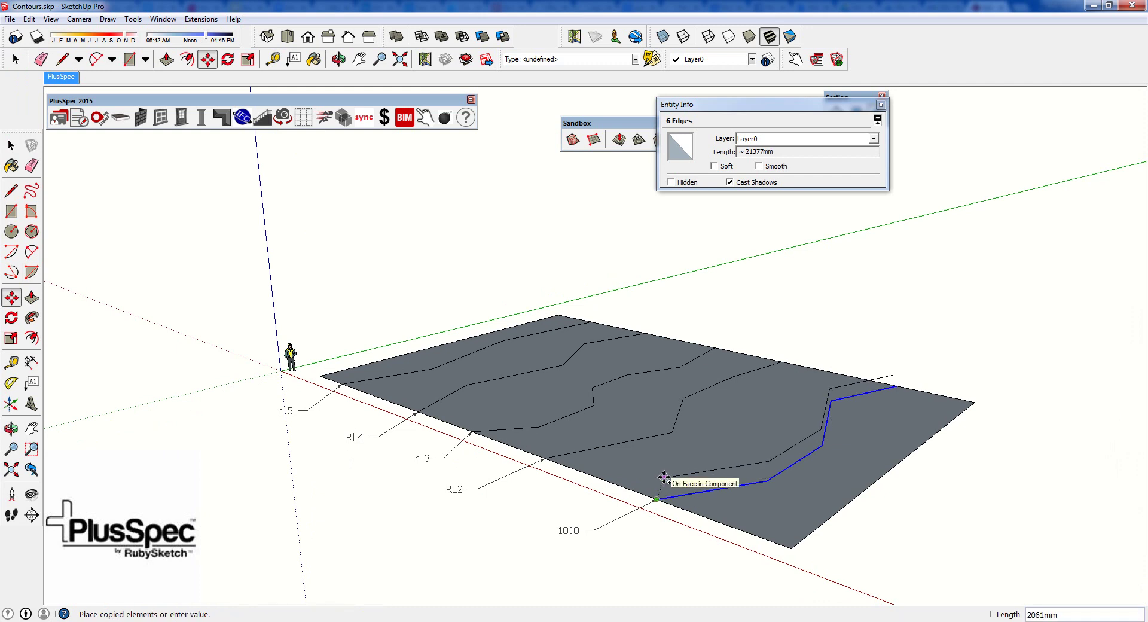
{"action": "scroll", "coordinate": [664, 477], "scroll_direction": "up", "scroll_amount": 5}
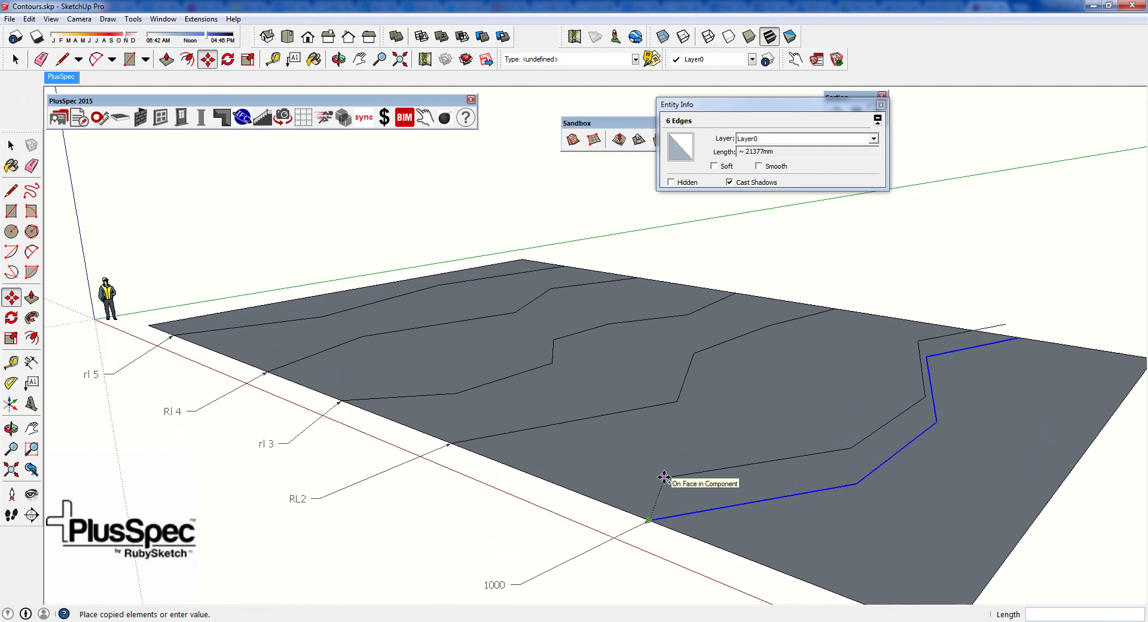
{"action": "middle_click_drag", "start_coordinate": [664, 477], "coordinate": [746, 436]}
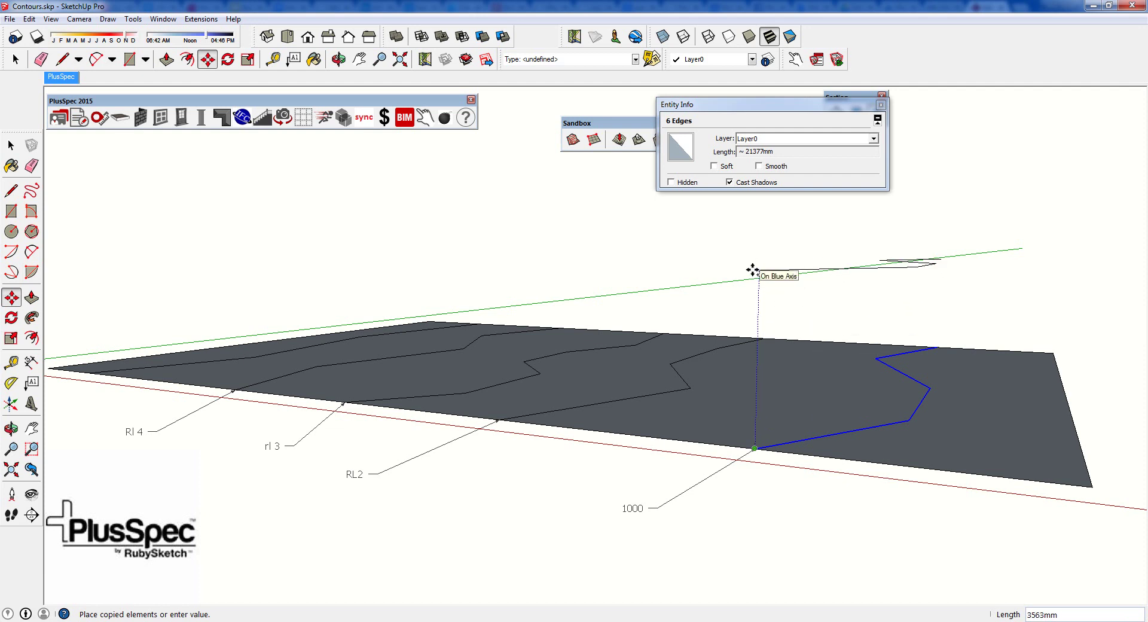
{"action": "type", "text": "1000"}
{"action": "key", "text": "Return"}
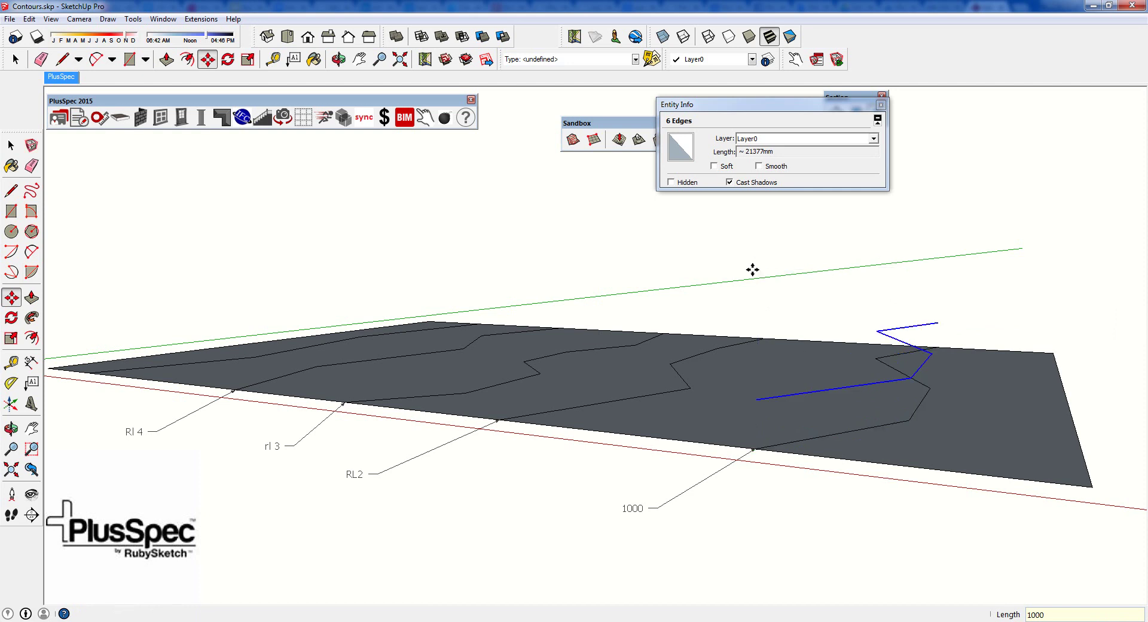
Step: Dimension the vertical distance between the front endpoints of the raised copy and the original 1000 contour line
{"action": "mouse_move", "coordinate": [803, 339]}
{"action": "middle_mouse_down"}
{"action": "mouse_move", "coordinate": [712, 423]}
{"action": "mouse_move", "coordinate": [736, 383]}
{"action": "middle_mouse_up"}
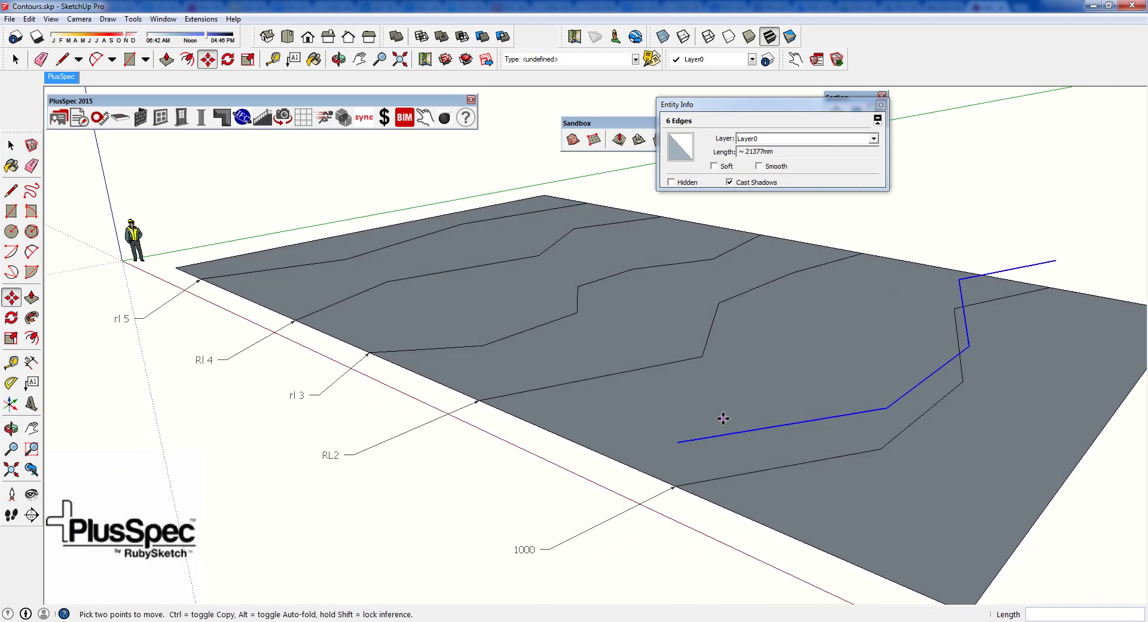
{"action": "left_click", "coordinate": [694, 424]}
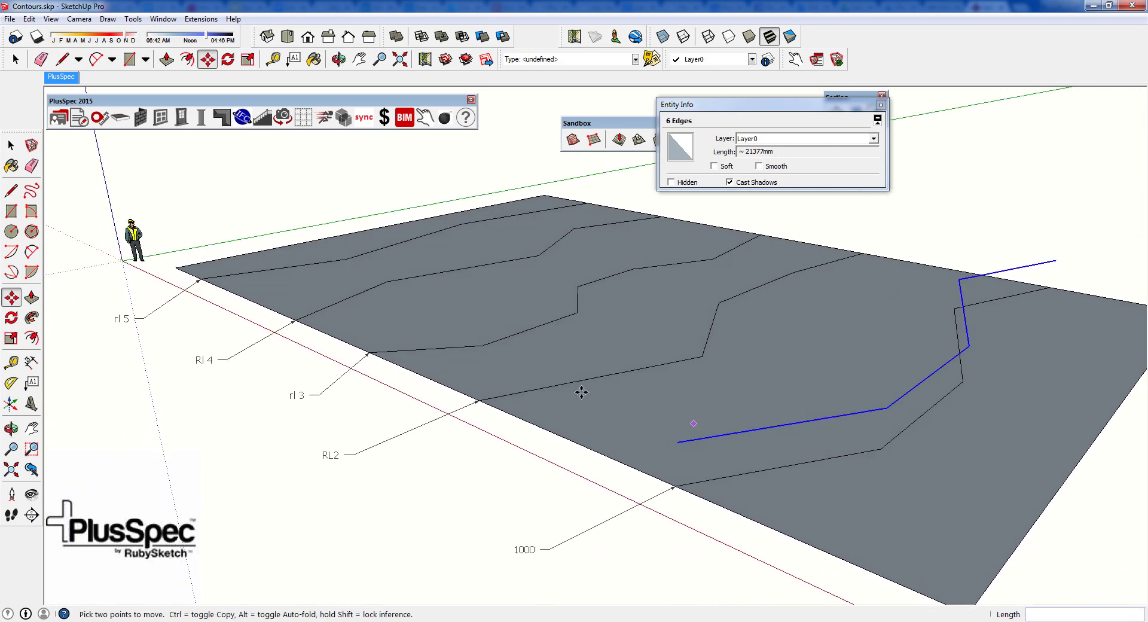
{"action": "left_click", "coordinate": [31, 361]}
{"action": "left_click", "coordinate": [677, 442]}
{"action": "left_click", "coordinate": [675, 486]}
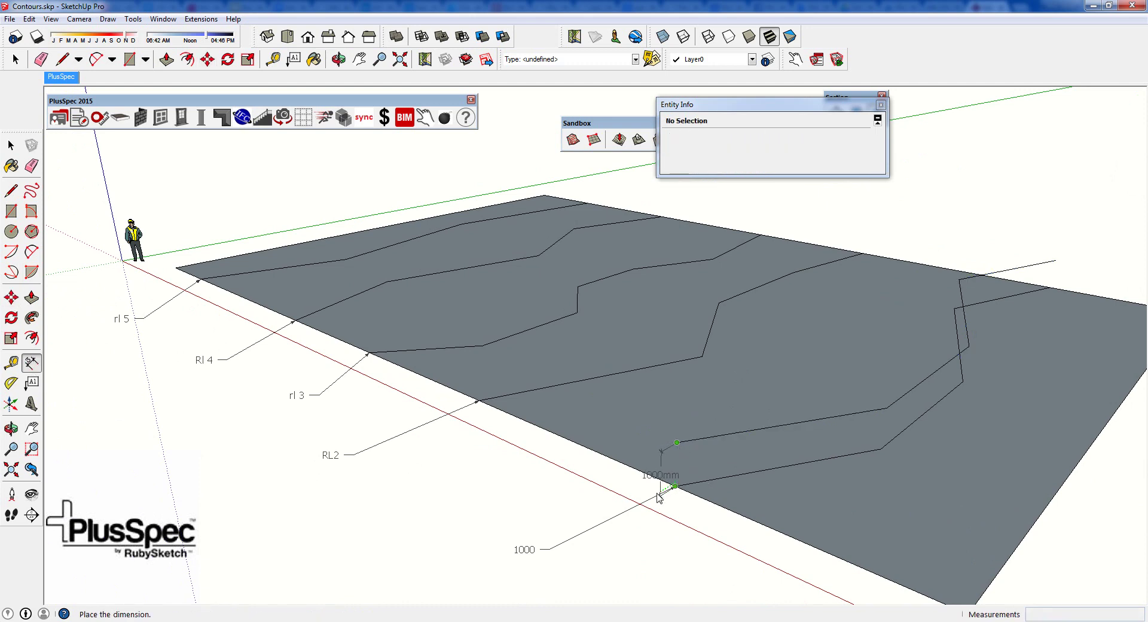
{"action": "left_click", "coordinate": [650, 490]}
Step: Select the entire RL2 contour line and copy it 2000 mm straight up the blue axis from its front endpoint
{"action": "middle_click_drag", "start_coordinate": [715, 479], "coordinate": [754, 490]}
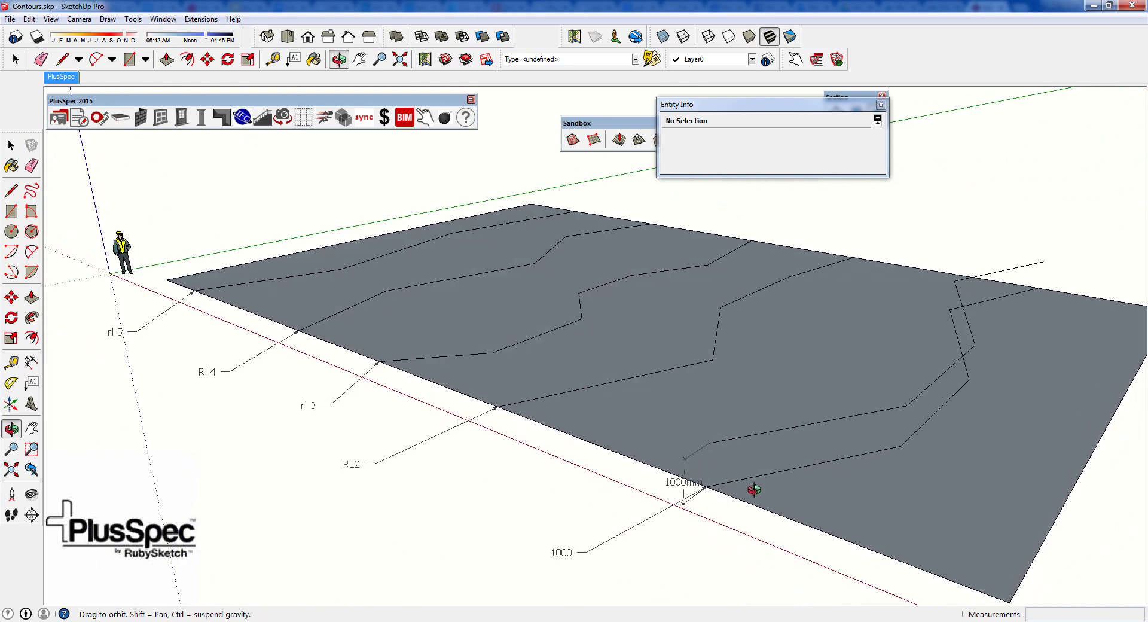
{"action": "key", "text": "space"}
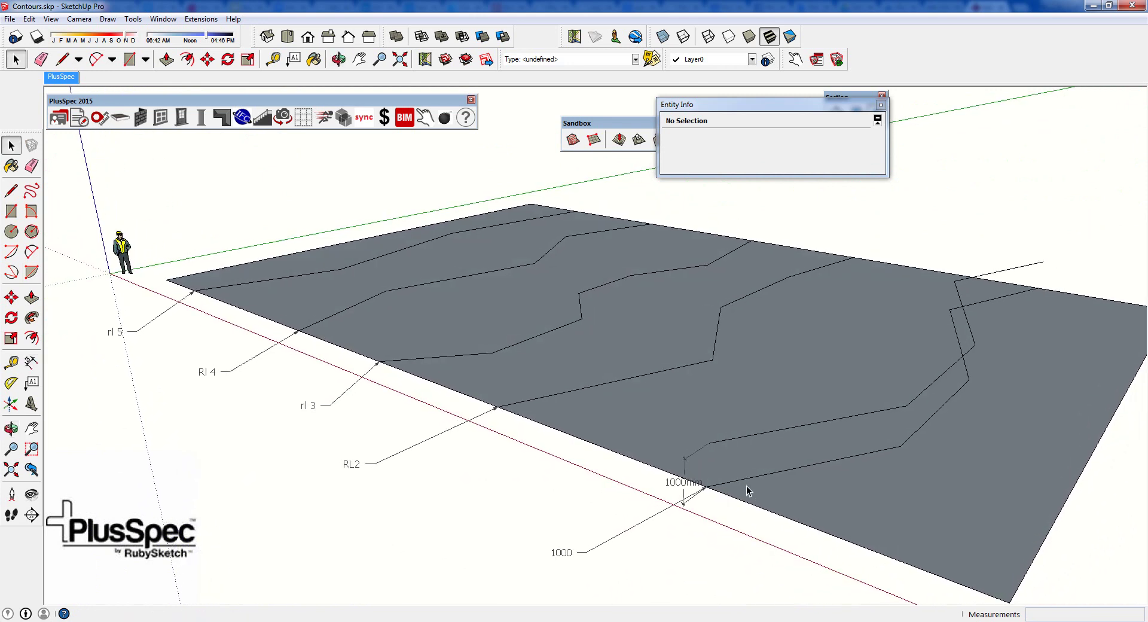
{"action": "triple_click", "coordinate": [548, 399]}
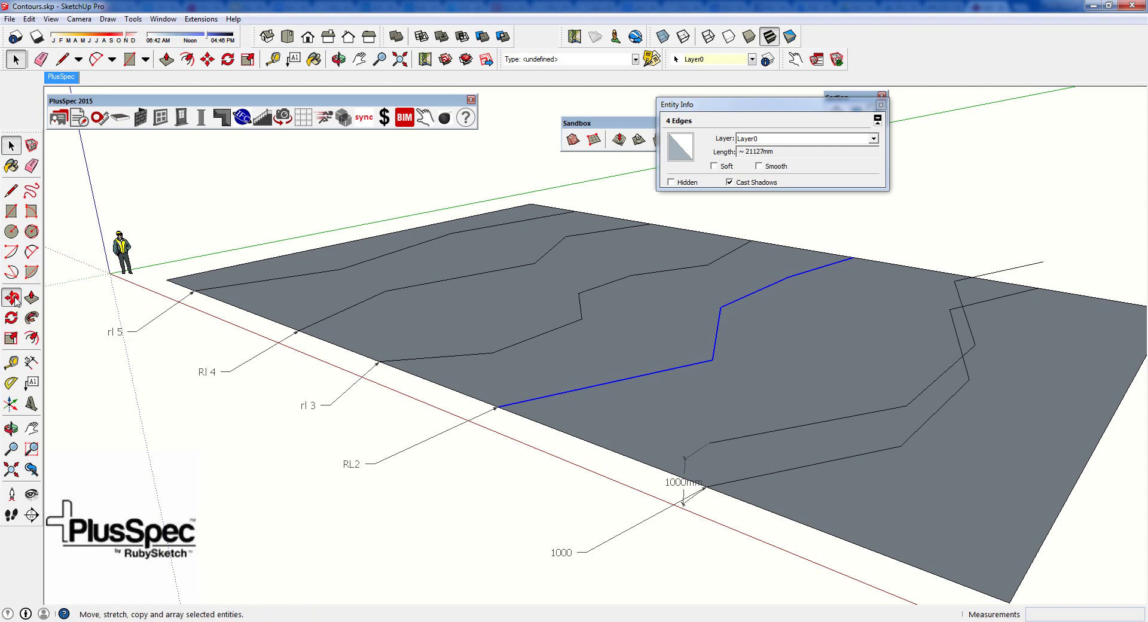
{"action": "left_click", "coordinate": [12, 298]}
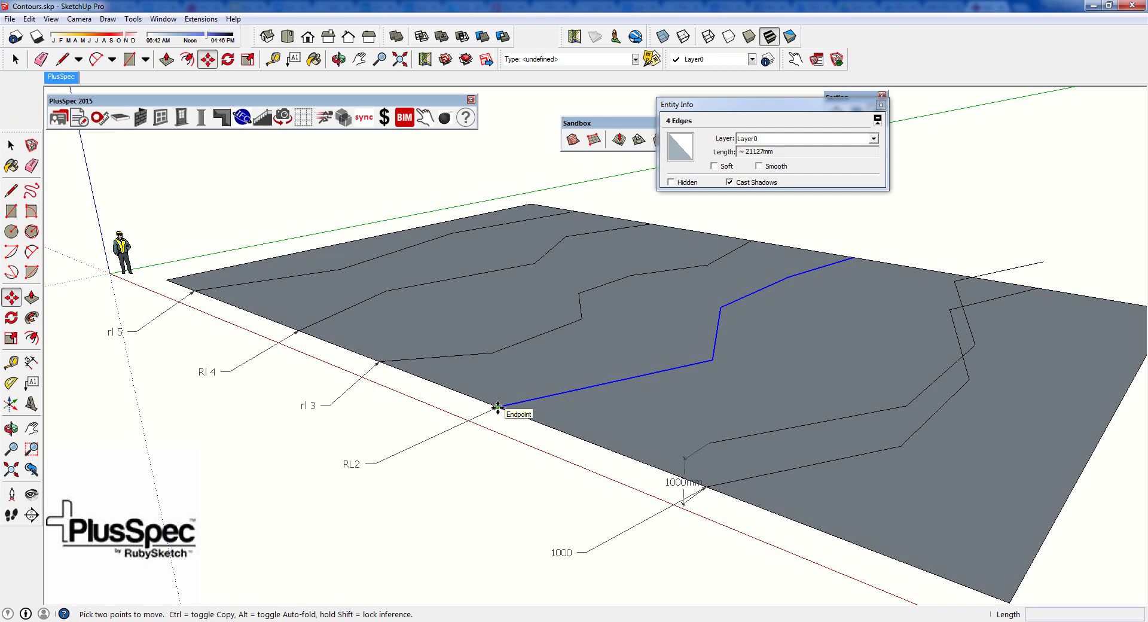
{"action": "key", "text": "ctrl"}
{"action": "left_click", "coordinate": [498, 407]}
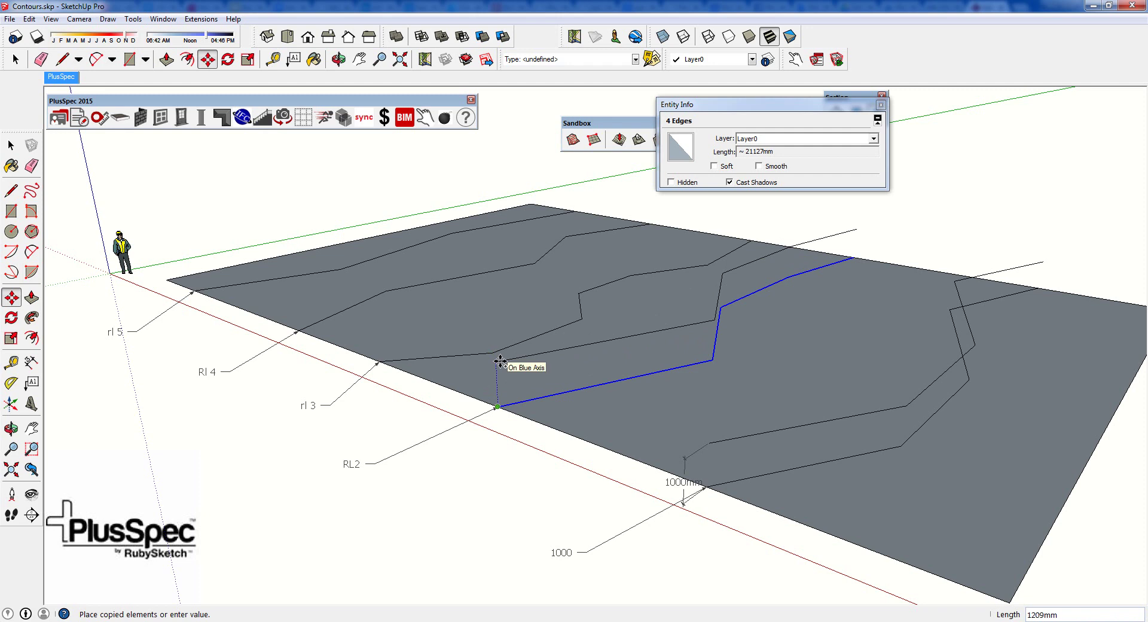
{"action": "type", "text": "2000"}
{"action": "key", "text": "Return"}
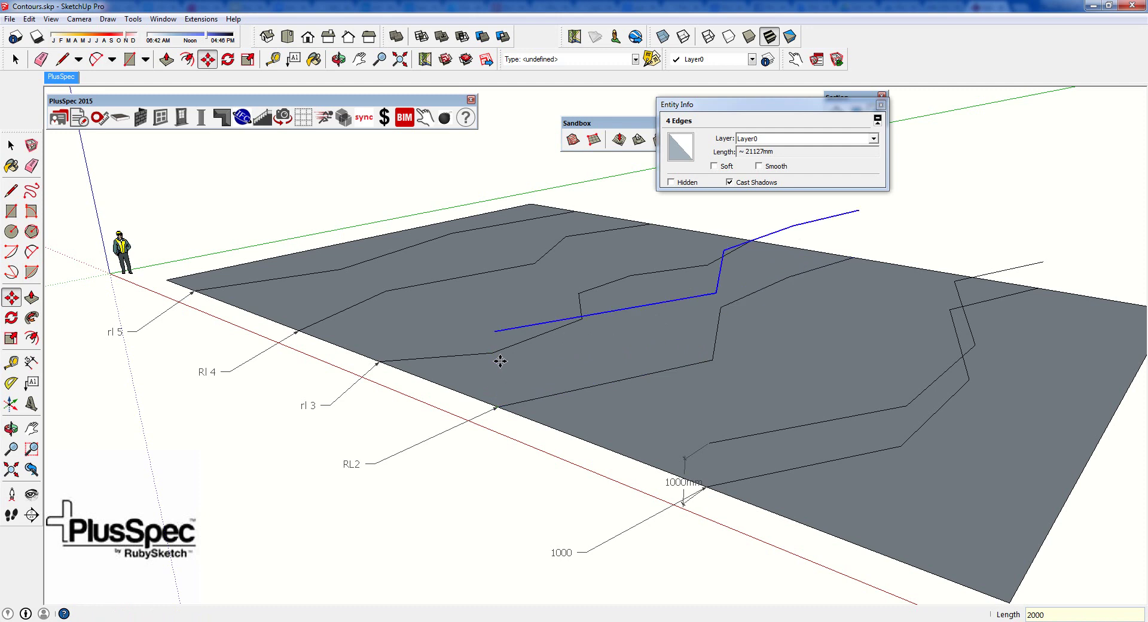
Step: Select the entire rl 3 contour line and copy it 3000 mm straight up the blue axis from its front endpoint
{"action": "middle_click_drag", "start_coordinate": [534, 383], "coordinate": [760, 388]}
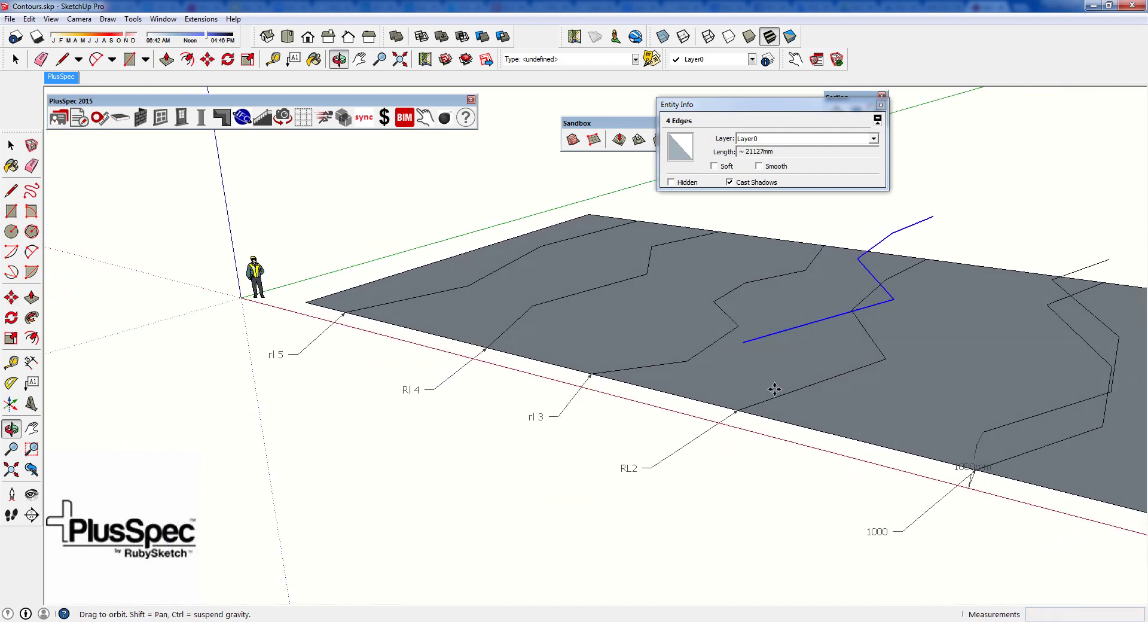
{"action": "key", "text": "space"}
{"action": "left_click", "coordinate": [637, 370]}
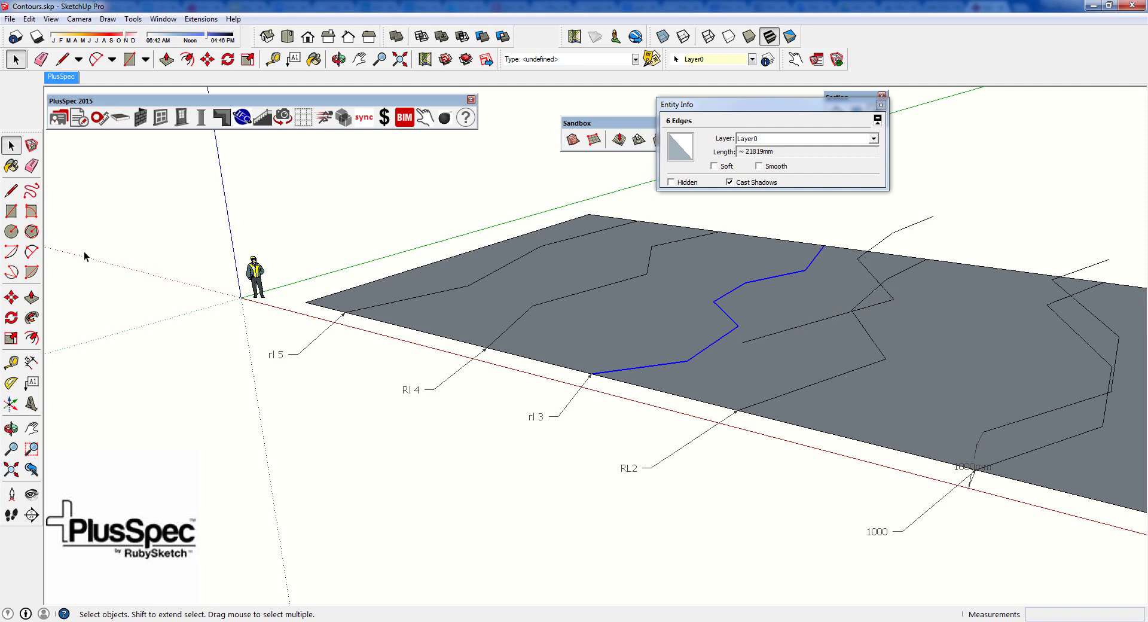
{"action": "left_click", "coordinate": [12, 297]}
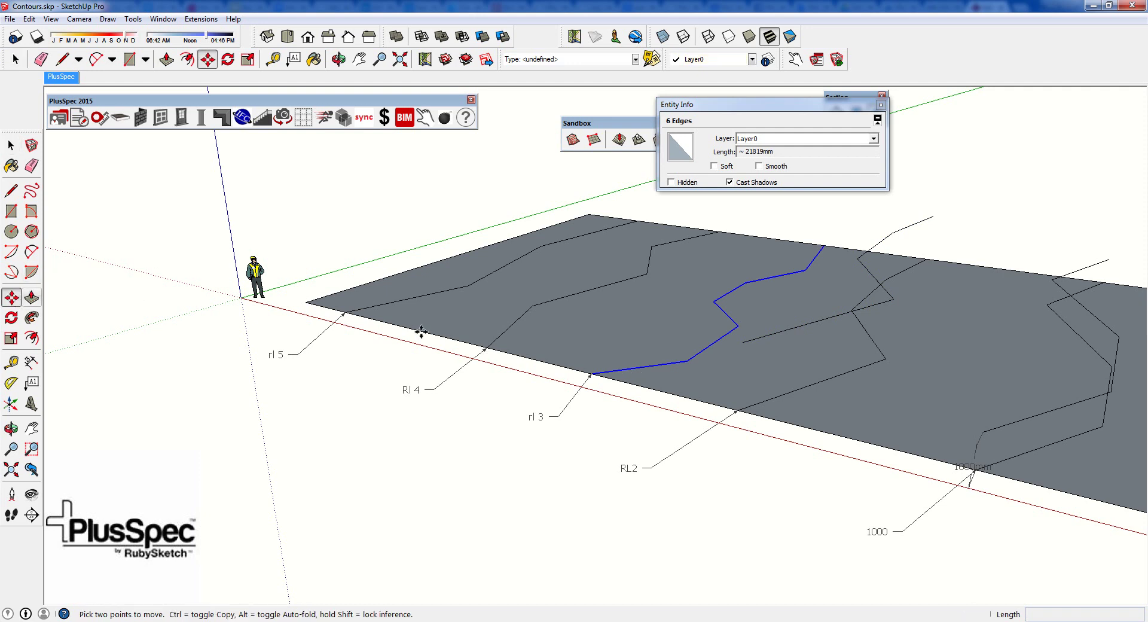
{"action": "left_click", "coordinate": [593, 372]}
{"action": "key", "text": "ctrl"}
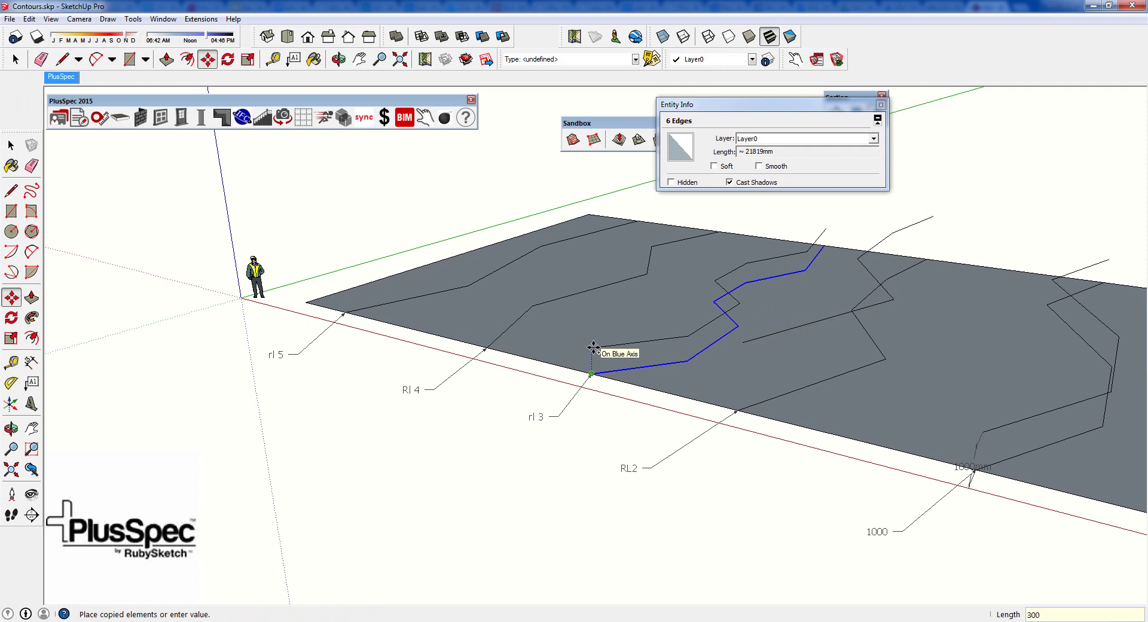
{"action": "key", "text": "Return"}
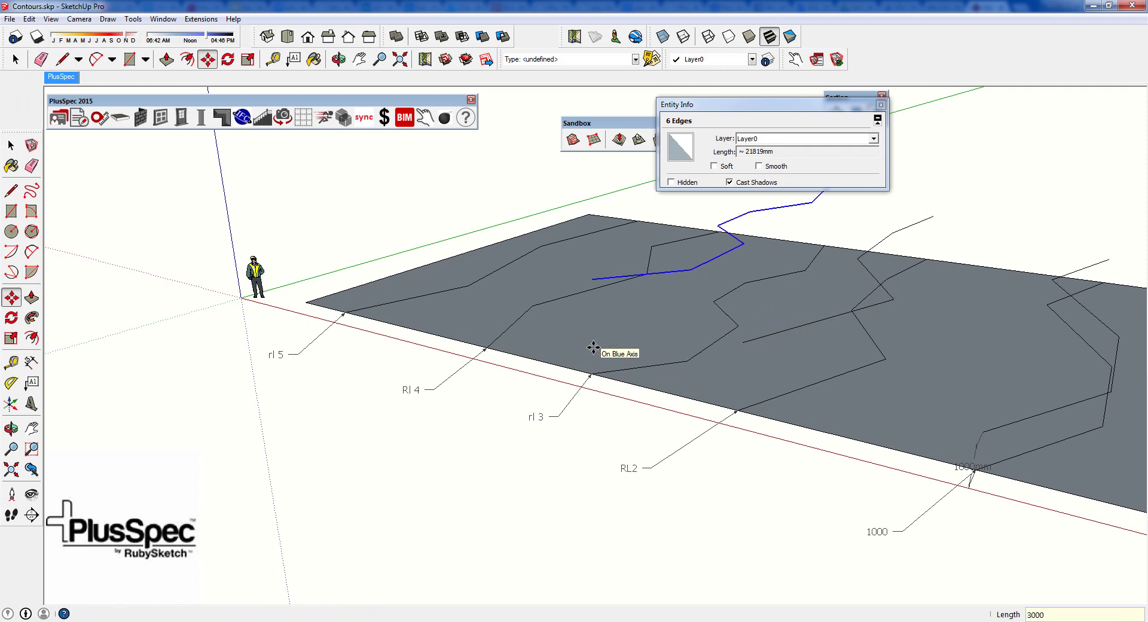
Step: Select the entire Rl 4 contour line and copy it 4 m straight up the blue axis from its front endpoint
{"action": "middle_click_drag", "start_coordinate": [598, 349], "coordinate": [565, 358]}
{"action": "left_click", "coordinate": [534, 369]}
{"action": "key", "text": "m"}
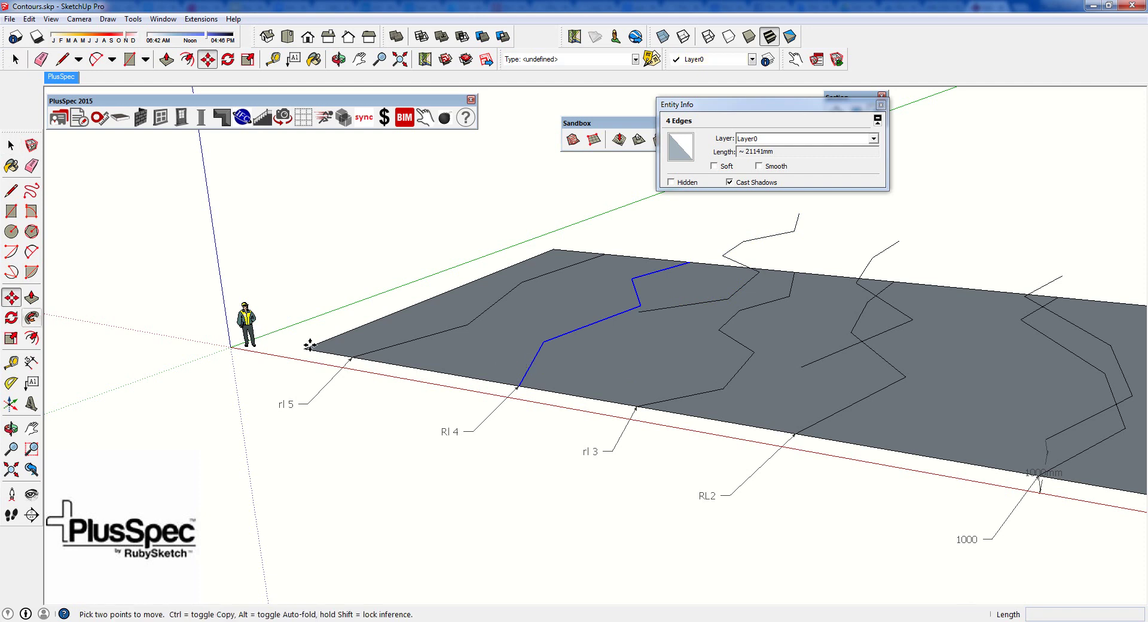
{"action": "left_click", "coordinate": [519, 385]}
{"action": "key", "text": "ctrl"}
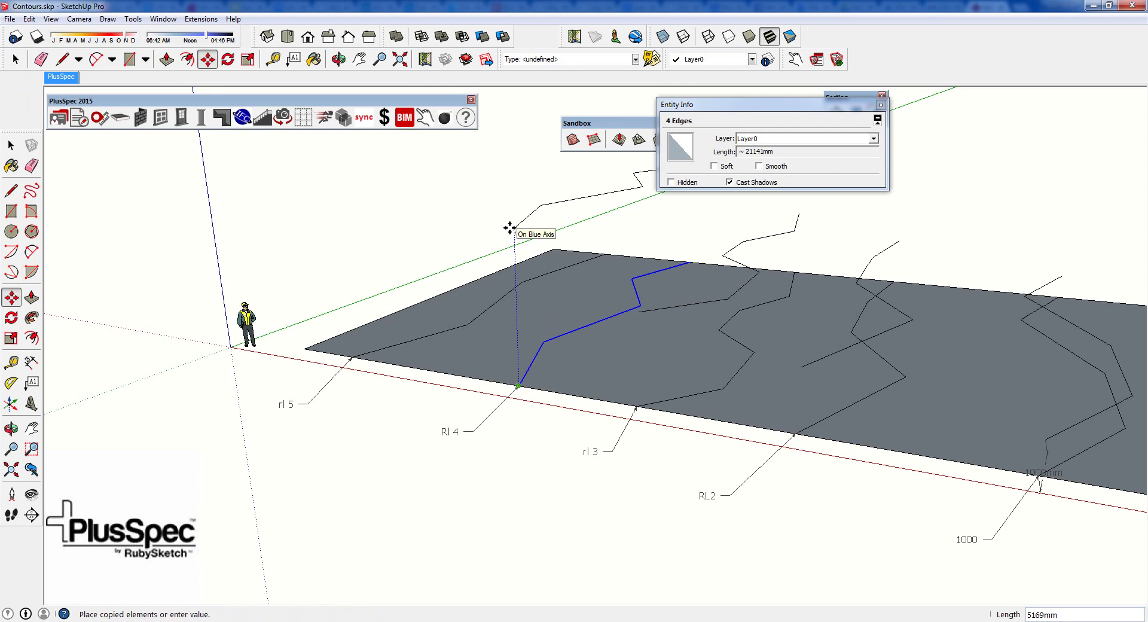
{"action": "type", "text": "4m"}
{"action": "key", "text": "Return"}
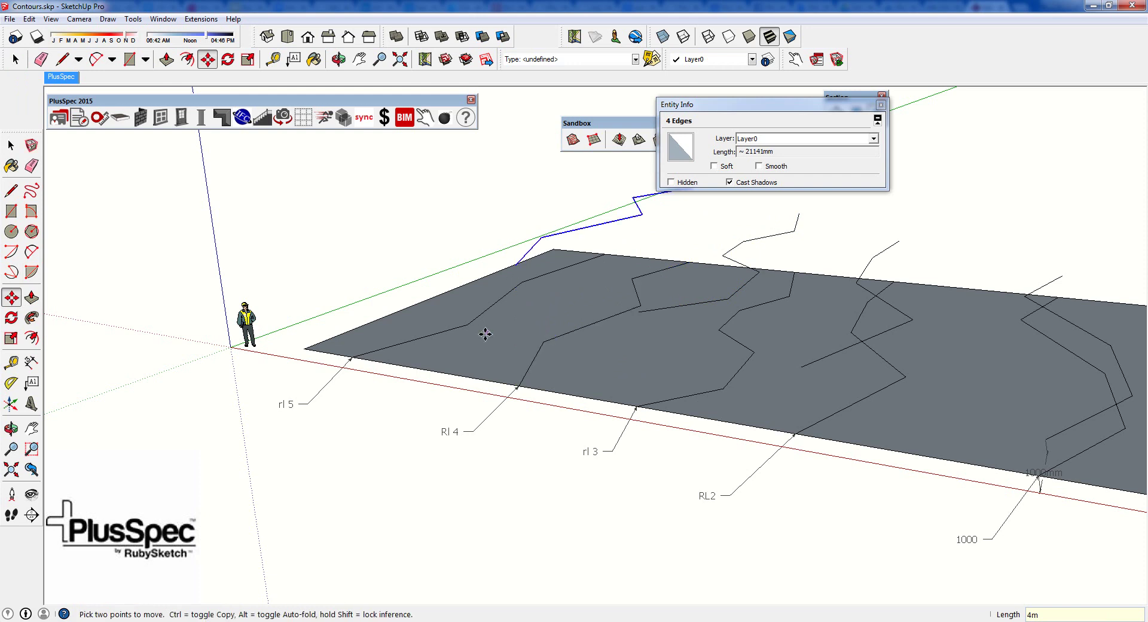
Step: Select the entire rl 5 contour line and copy it 5000 mm straight up the blue axis from its front endpoint
{"action": "middle_click_drag", "start_coordinate": [482, 333], "coordinate": [594, 341]}
{"action": "key", "text": "space"}
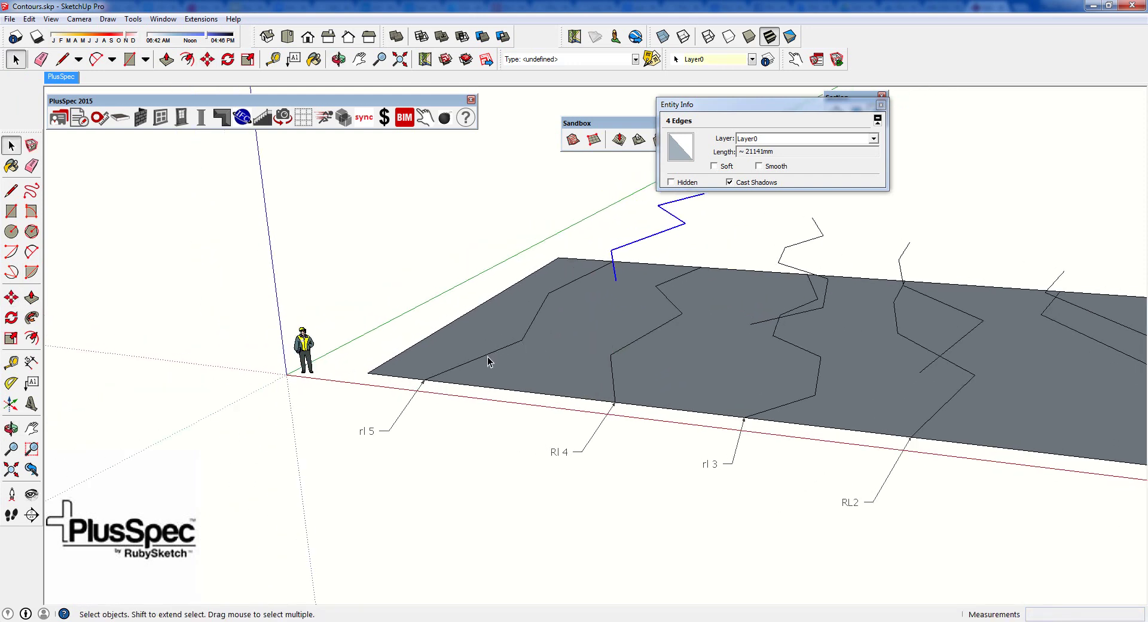
{"action": "left_click", "coordinate": [485, 357]}
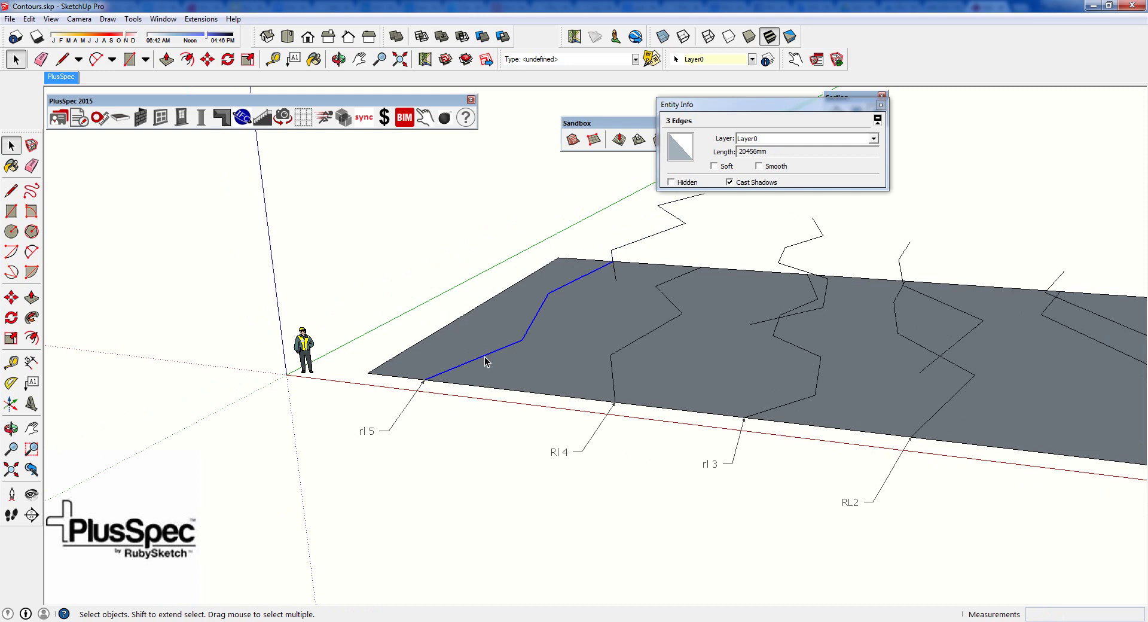
{"action": "left_click", "coordinate": [12, 297]}
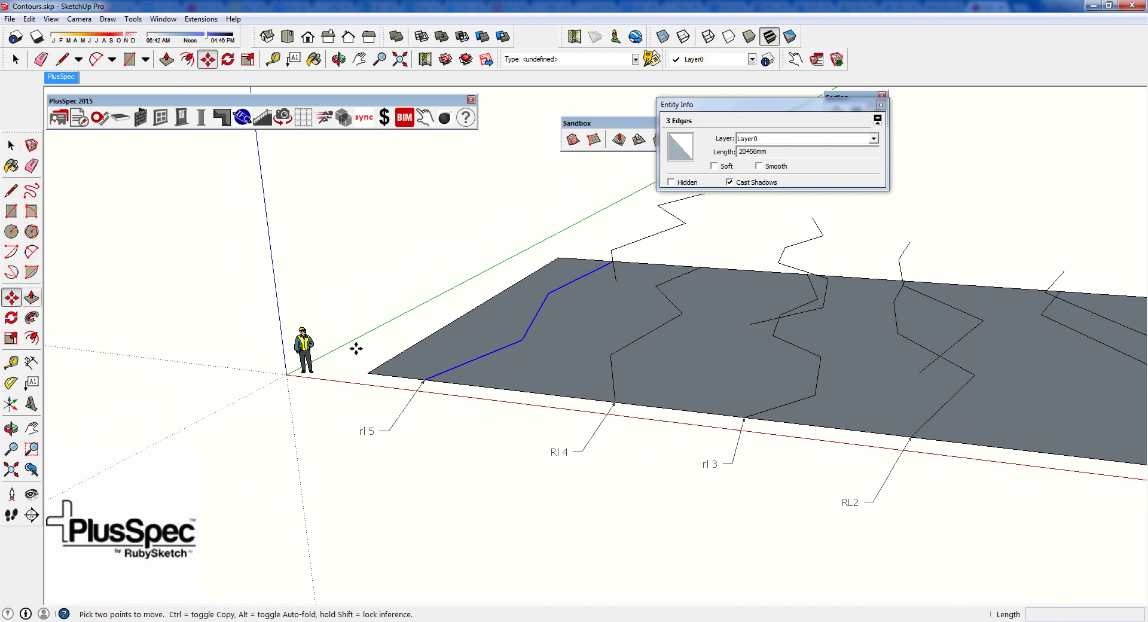
{"action": "left_click", "coordinate": [423, 378]}
{"action": "key", "text": "ctrl"}
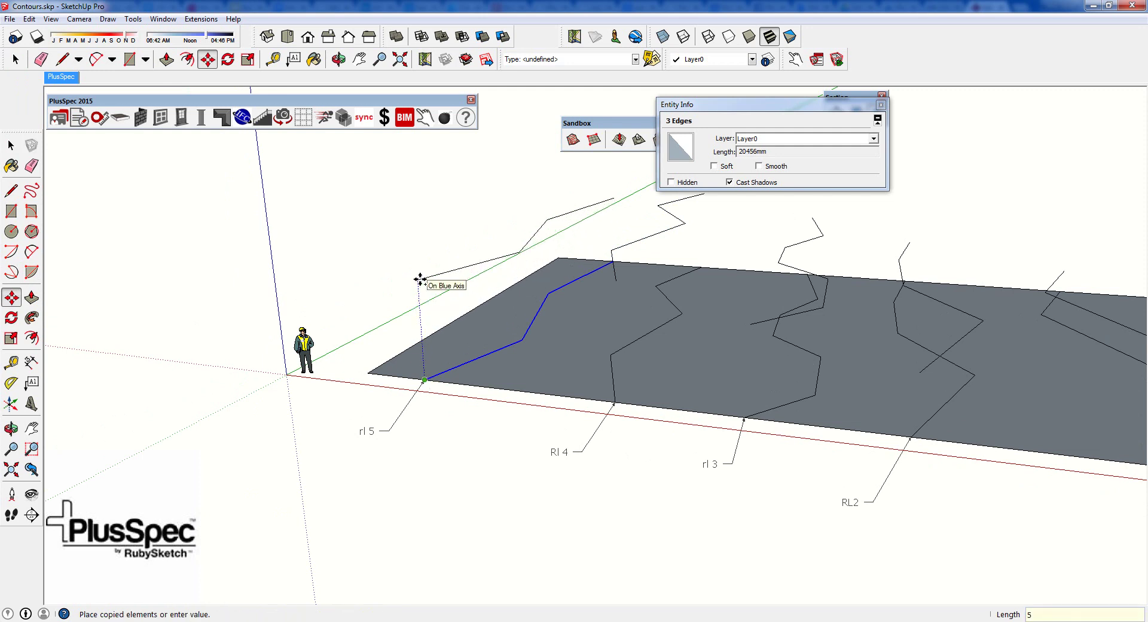
{"action": "type", "text": "5000"}
{"action": "key", "text": "Return"}
Step: Inspect the raised contours, close the Entity Info window and reposition the floating Sandbox tools
{"action": "middle_click_drag", "start_coordinate": [464, 298], "coordinate": [418, 312]}
{"action": "key", "text": "m"}
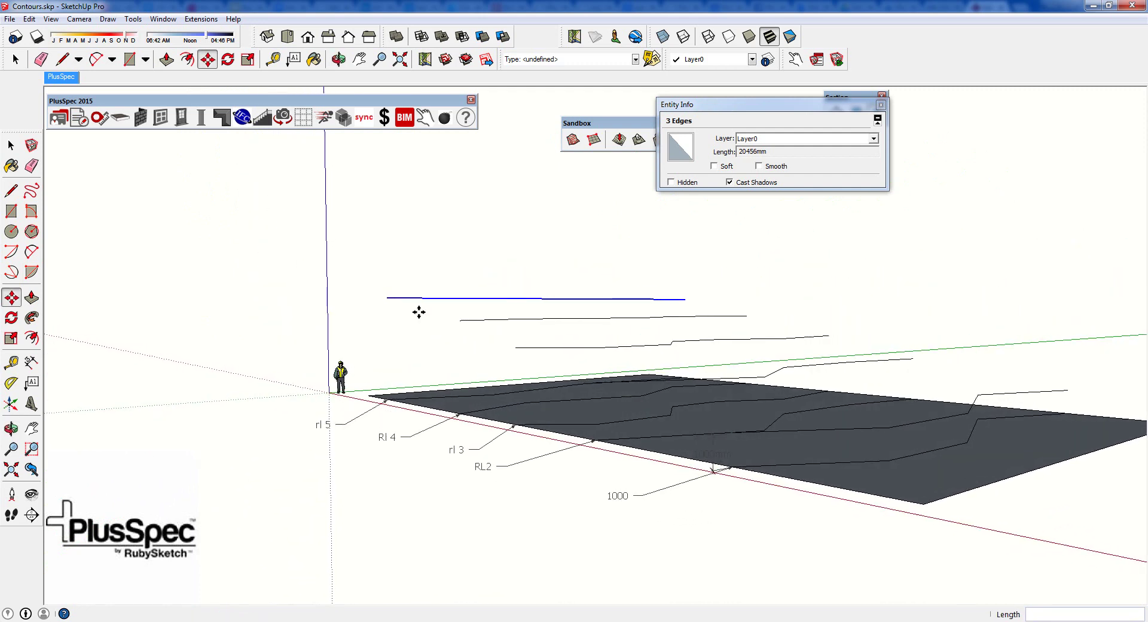
{"action": "middle_click_drag", "start_coordinate": [577, 340], "coordinate": [652, 394]}
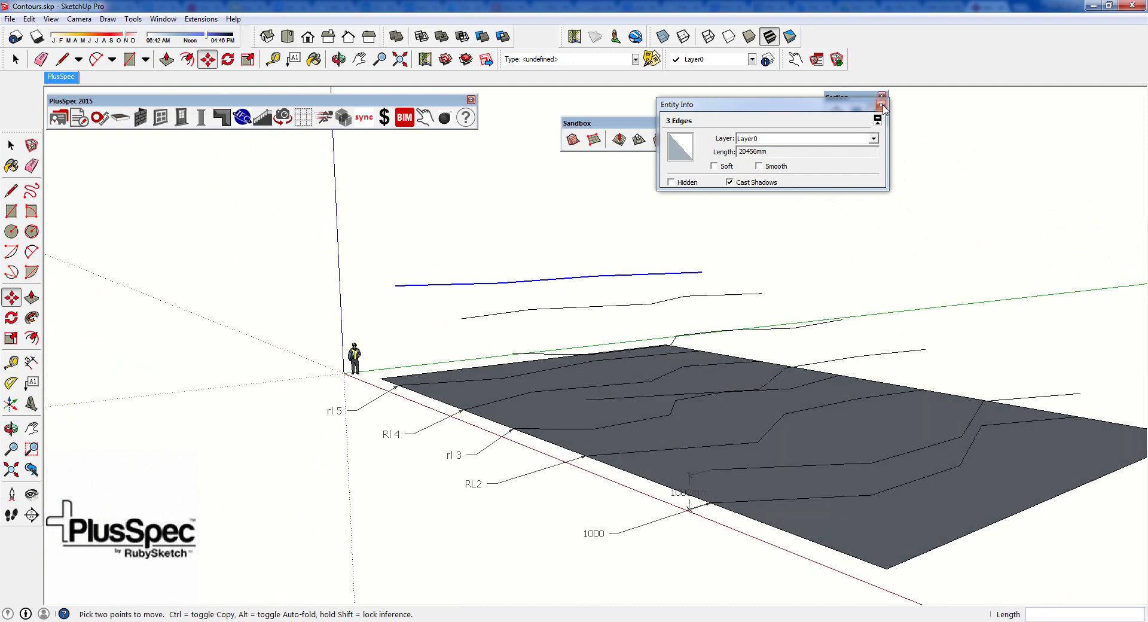
{"action": "left_click", "coordinate": [881, 105]}
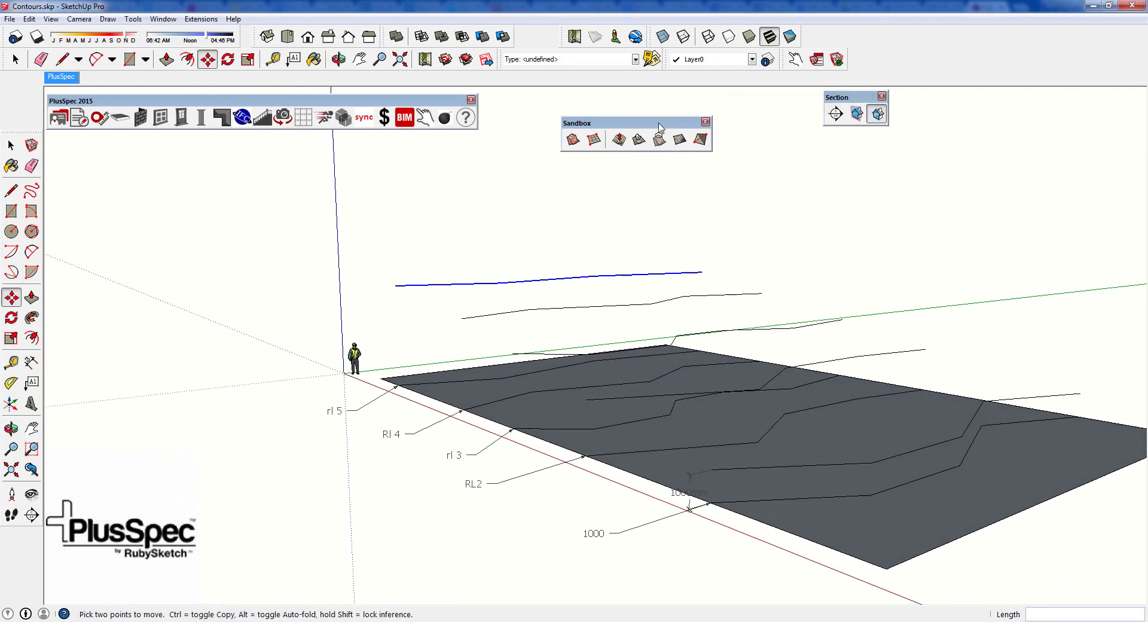
{"action": "left_click_drag", "start_coordinate": [650, 124], "coordinate": [644, 111]}
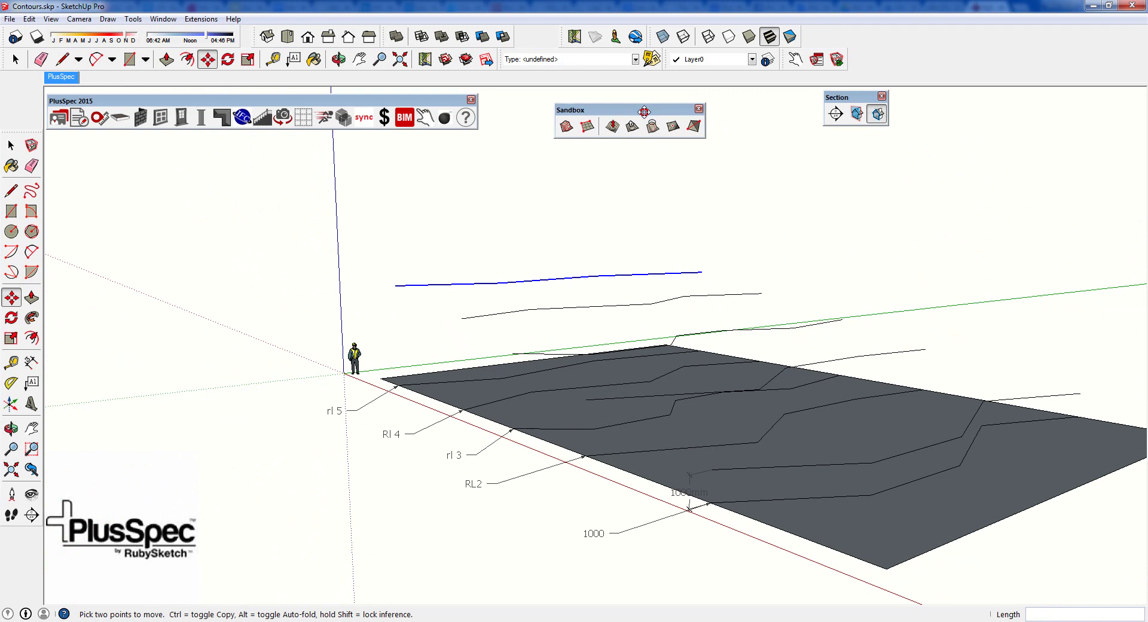
Step: Hide the Sandbox tool set, show it again through the toolbar settings, and place it clear of the model
{"action": "left_click", "coordinate": [699, 109]}
{"action": "left_click", "coordinate": [52, 19]}
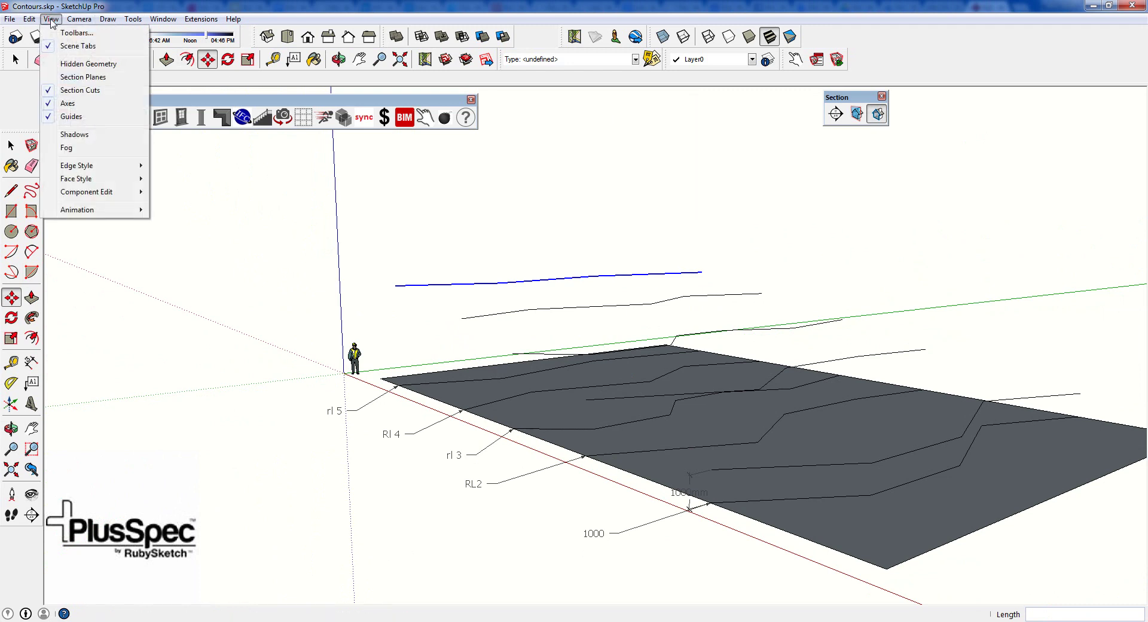
{"action": "left_click", "coordinate": [66, 33]}
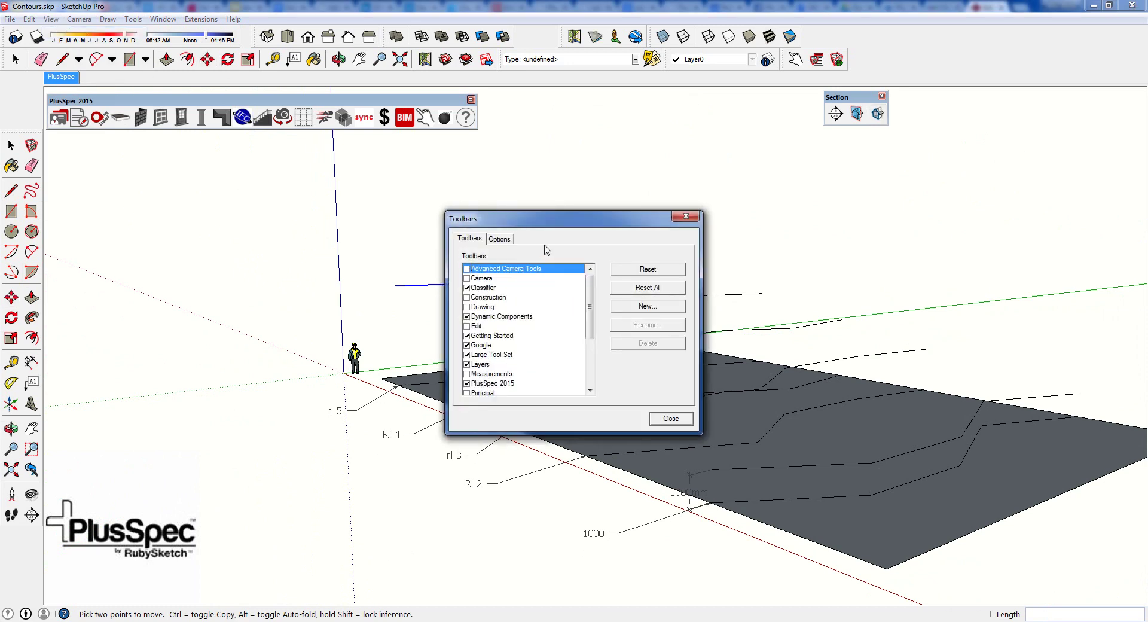
{"action": "left_click_drag", "start_coordinate": [589, 293], "coordinate": [591, 338]}
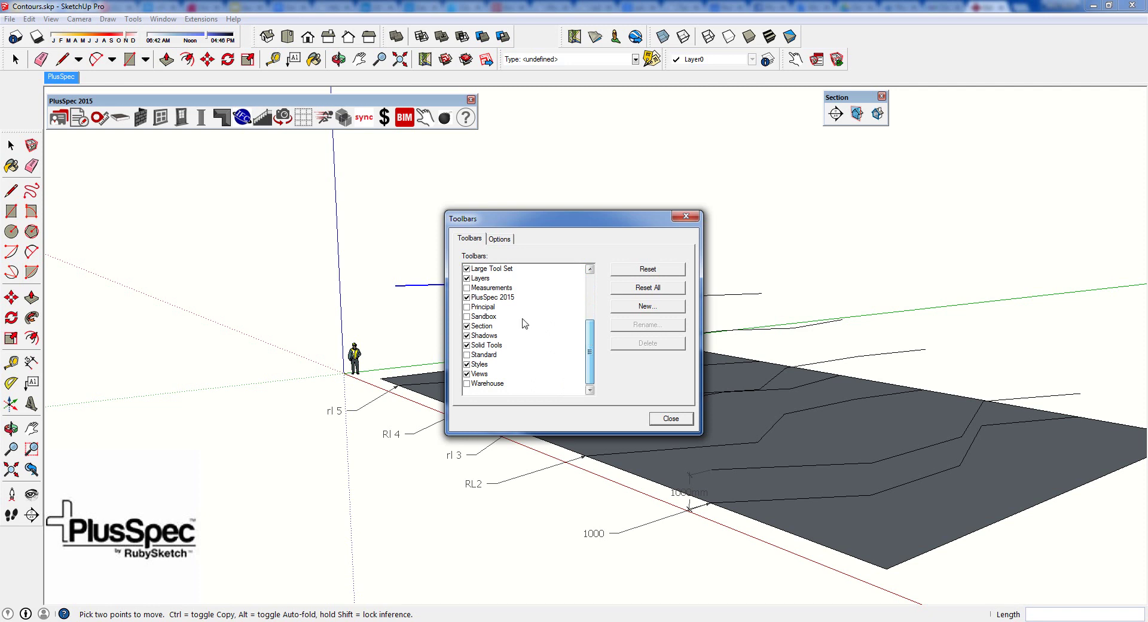
{"action": "left_click", "coordinate": [467, 317]}
{"action": "left_click", "coordinate": [467, 317]}
{"action": "left_click", "coordinate": [467, 317]}
{"action": "left_click", "coordinate": [467, 317]}
{"action": "left_click", "coordinate": [468, 317]}
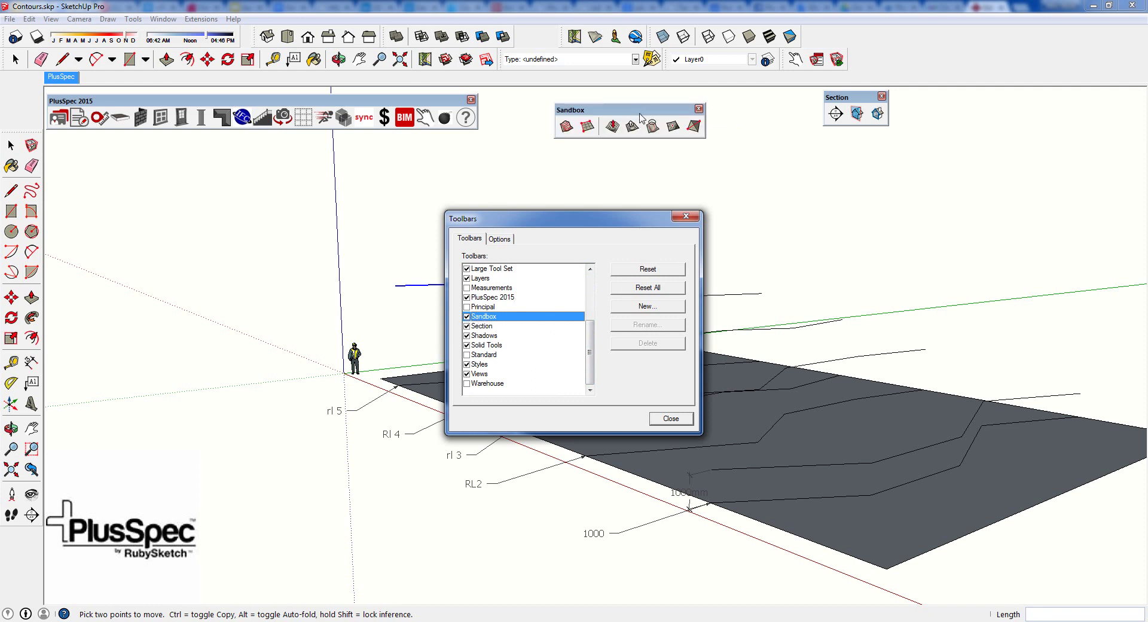
{"action": "mouse_move", "coordinate": [636, 116]}
{"action": "left_mouse_down"}
{"action": "mouse_move", "coordinate": [731, 111]}
{"action": "mouse_move", "coordinate": [639, 115]}
{"action": "left_mouse_up"}
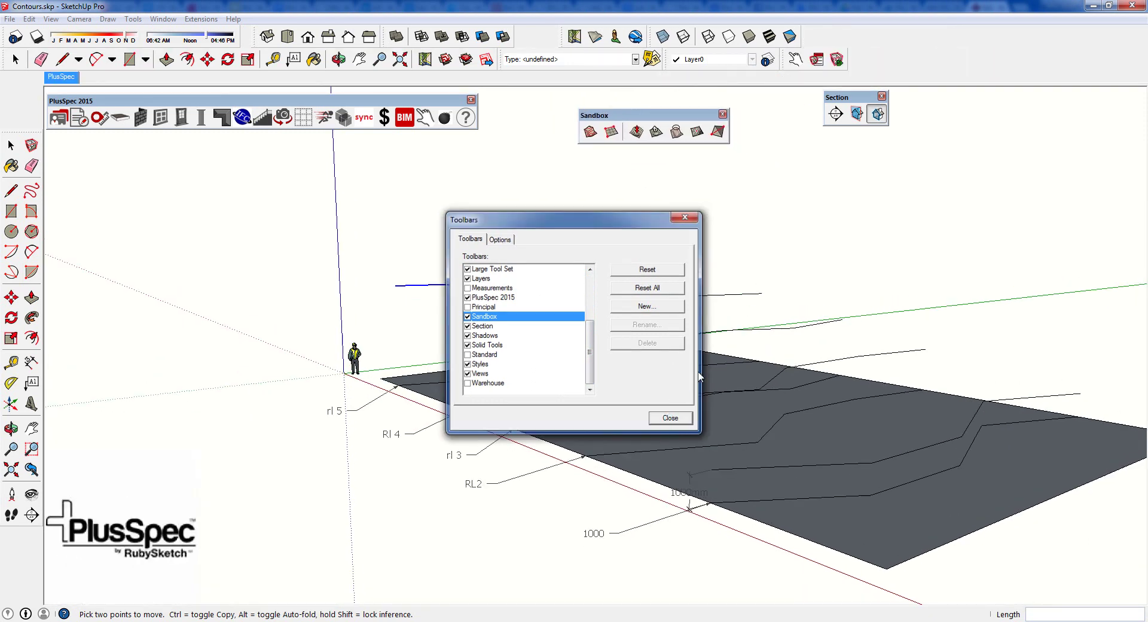
{"action": "left_click", "coordinate": [671, 419]}
Step: Select all five raised contour copies together, leaving the flat originals on the site unselected
{"action": "middle_click_drag", "start_coordinate": [708, 333], "coordinate": [548, 299]}
{"action": "scroll", "coordinate": [507, 294], "scroll_direction": "up", "scroll_amount": 3}
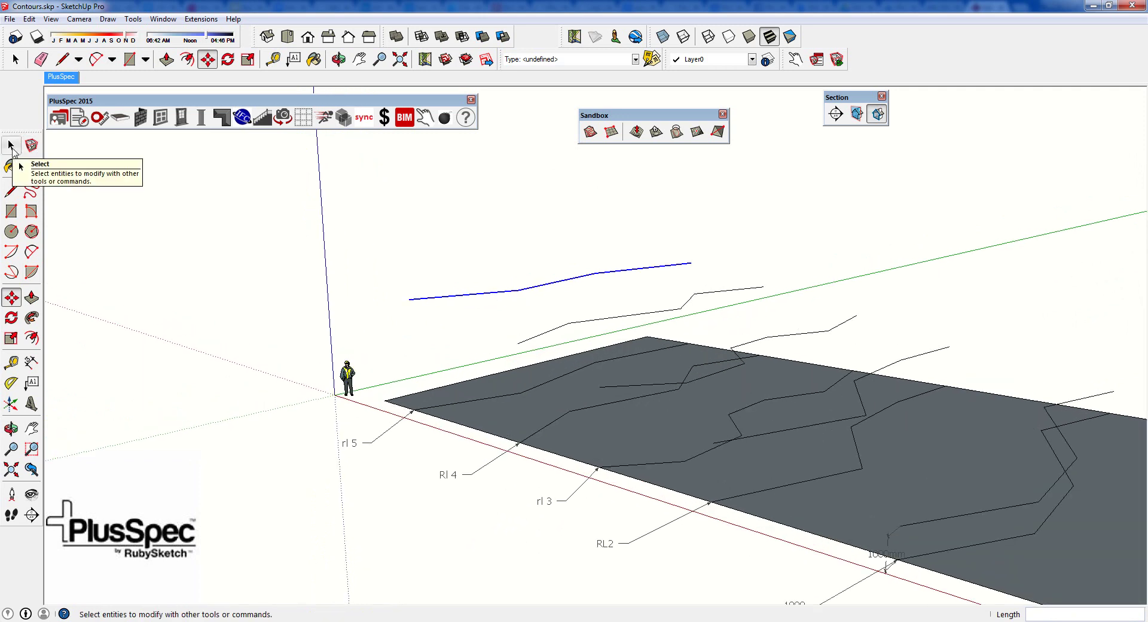
{"action": "left_click", "coordinate": [11, 146]}
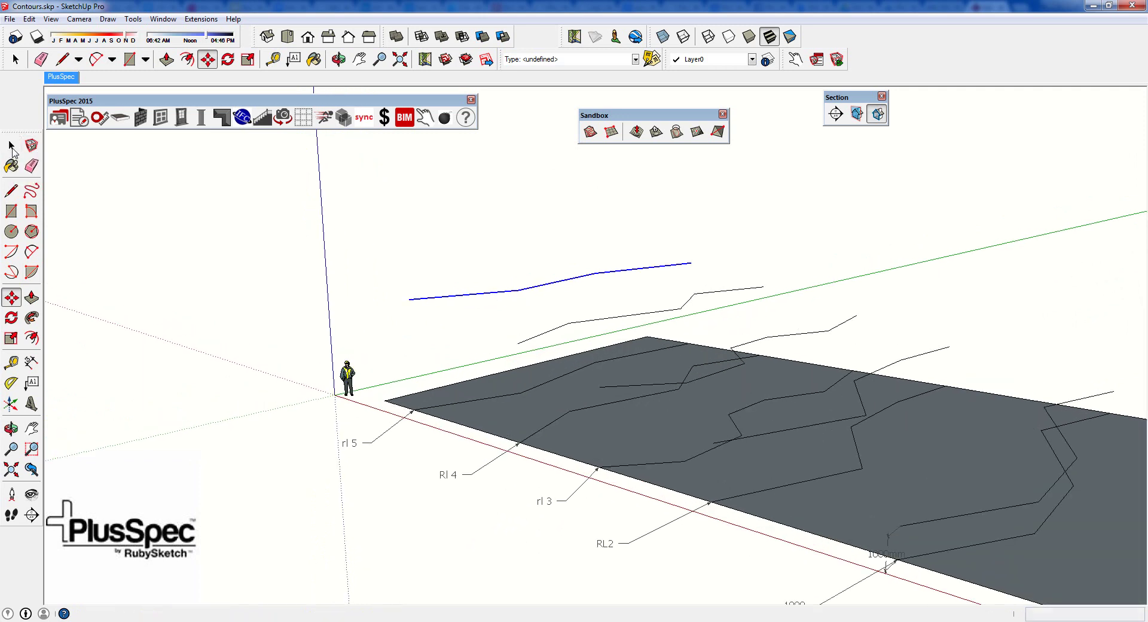
{"action": "triple_click", "coordinate": [542, 334]}
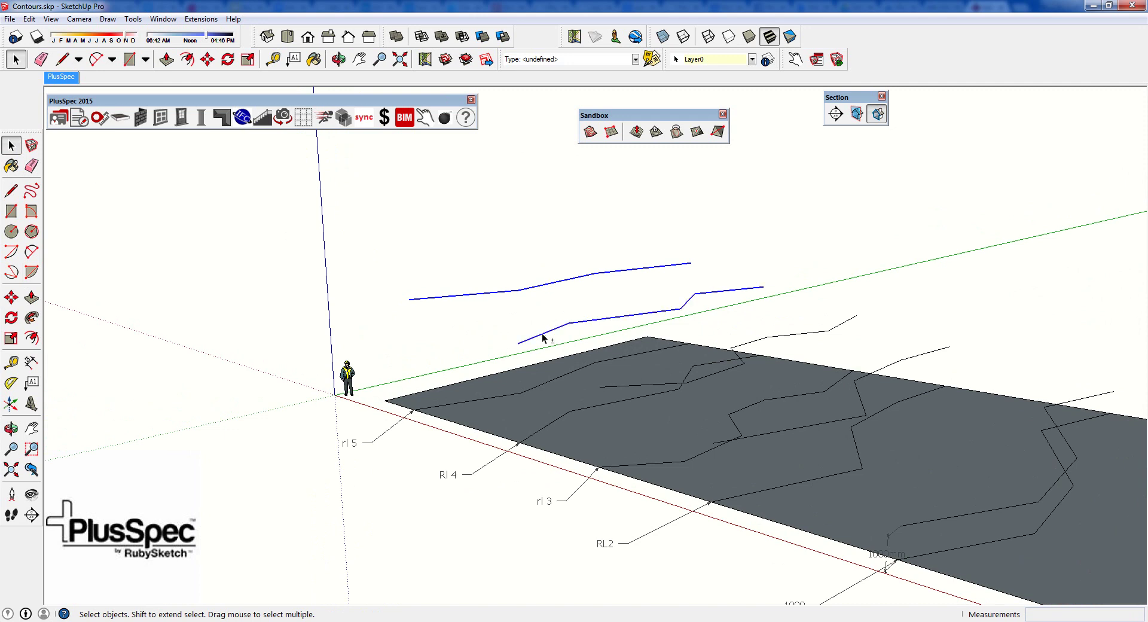
{"action": "middle_click_drag", "start_coordinate": [542, 334], "coordinate": [663, 361]}
{"action": "triple_click", "coordinate": [671, 378], "text": "shift"}
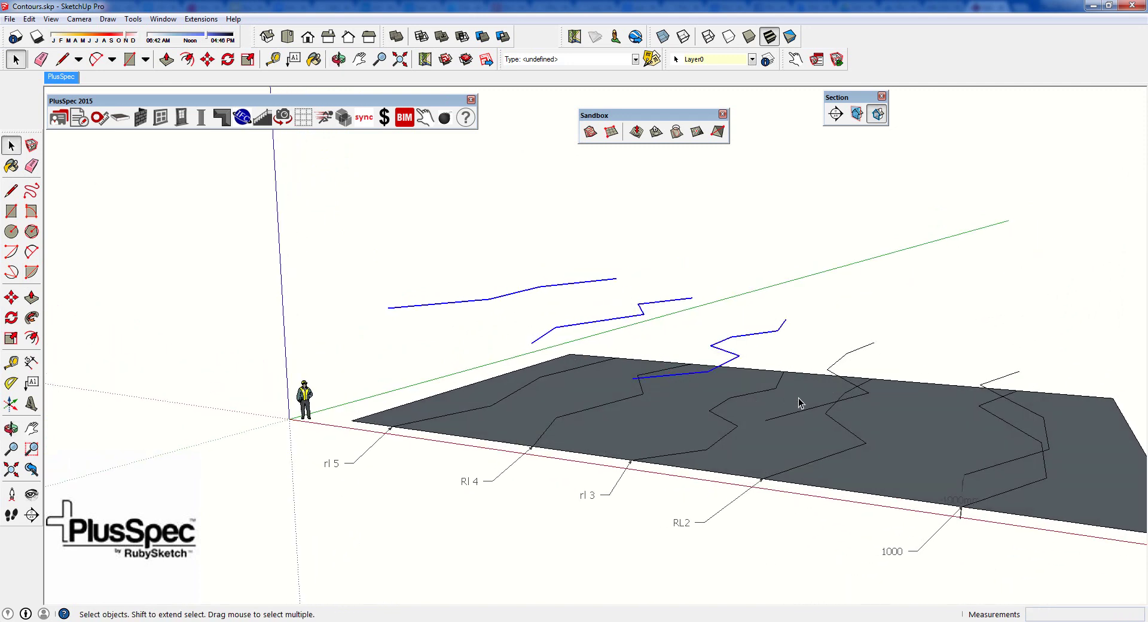
{"action": "middle_click_drag", "start_coordinate": [830, 415], "coordinate": [683, 431]}
{"action": "key", "text": "space"}
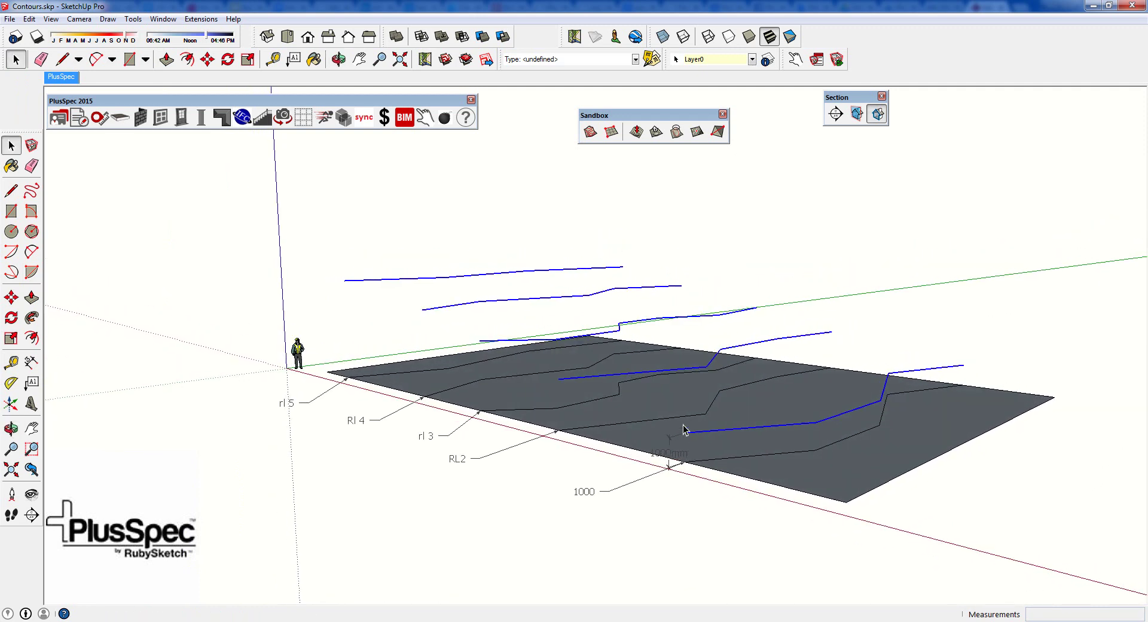
Step: Generate a terrain surface from the selected raised contours with the Sandbox From Contours tool and select the resulting mesh
{"action": "left_click", "coordinate": [594, 136]}
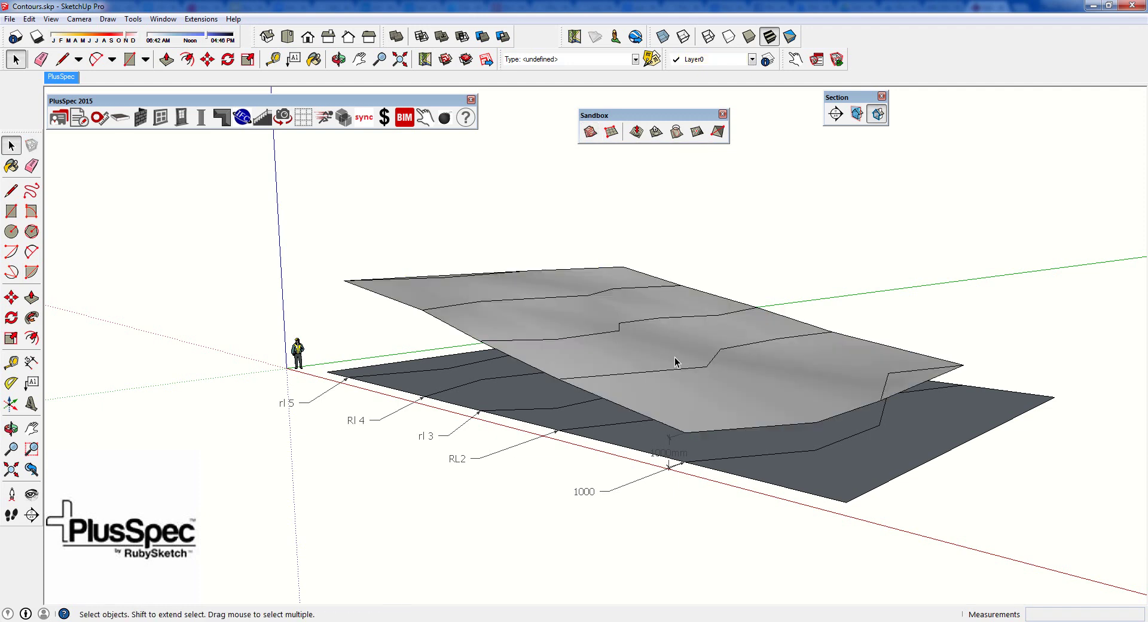
{"action": "middle_click_drag", "start_coordinate": [679, 361], "coordinate": [662, 430]}
{"action": "scroll", "coordinate": [652, 433], "scroll_direction": "up", "scroll_amount": 1}
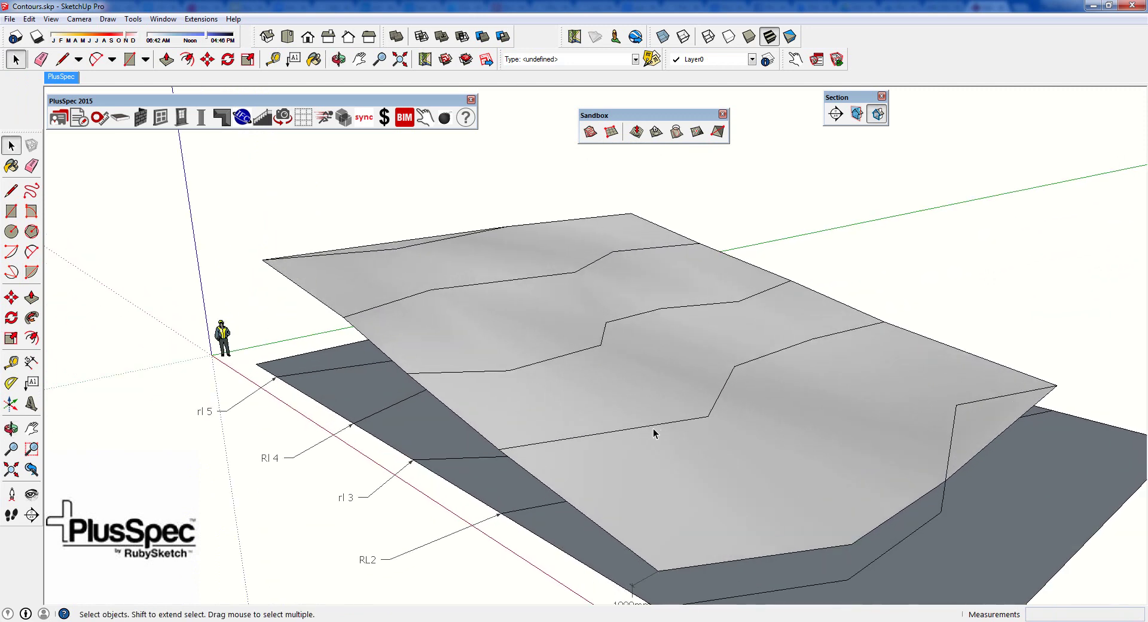
{"action": "middle_click_drag", "start_coordinate": [711, 396], "coordinate": [653, 379]}
{"action": "left_click", "coordinate": [652, 382]}
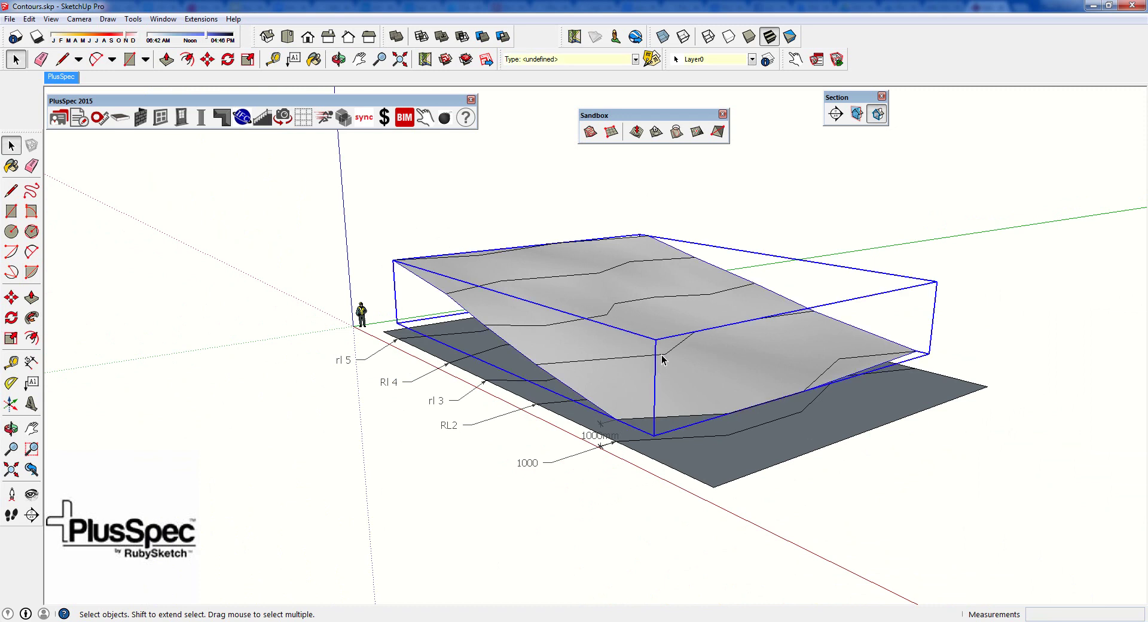
{"action": "middle_click_drag", "start_coordinate": [667, 358], "coordinate": [548, 357]}
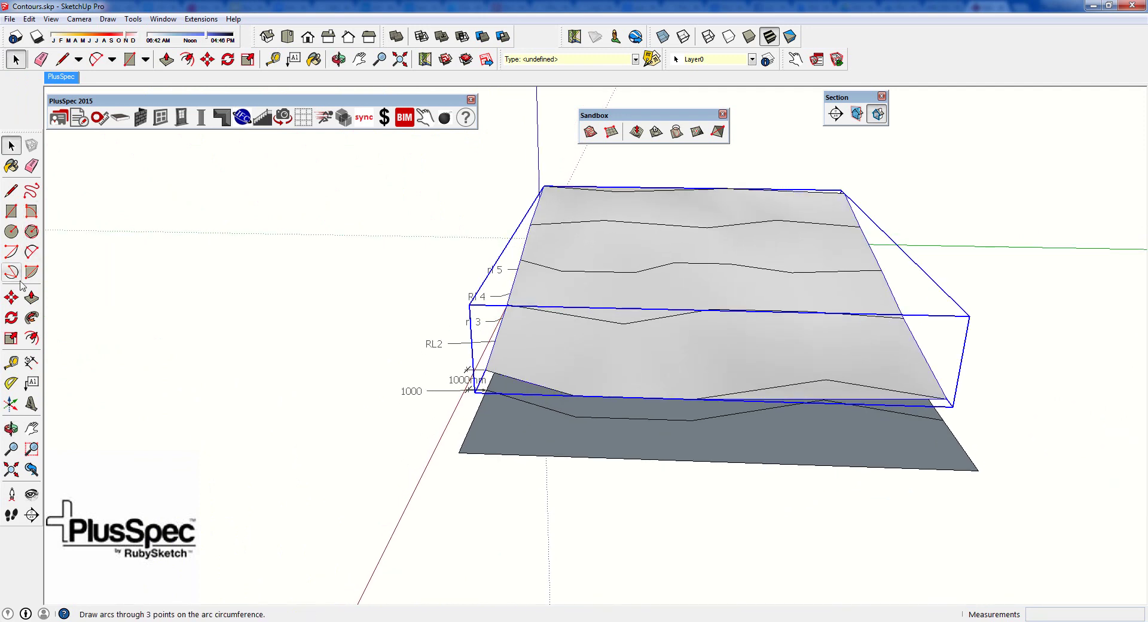
{"action": "left_click", "coordinate": [10, 297]}
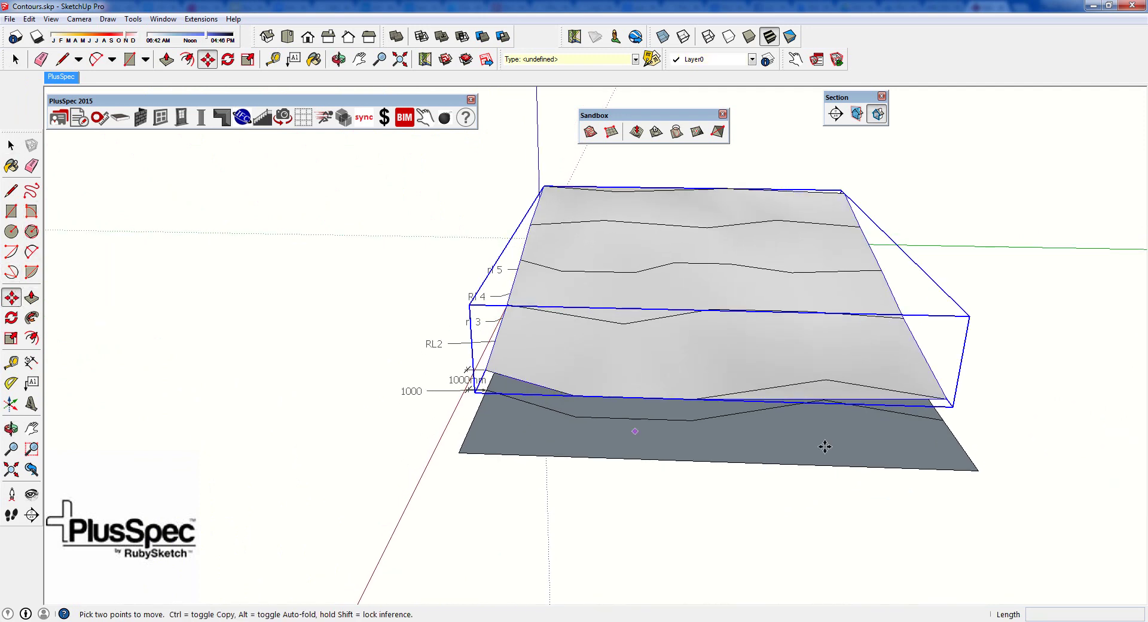
{"action": "left_click", "coordinate": [971, 467]}
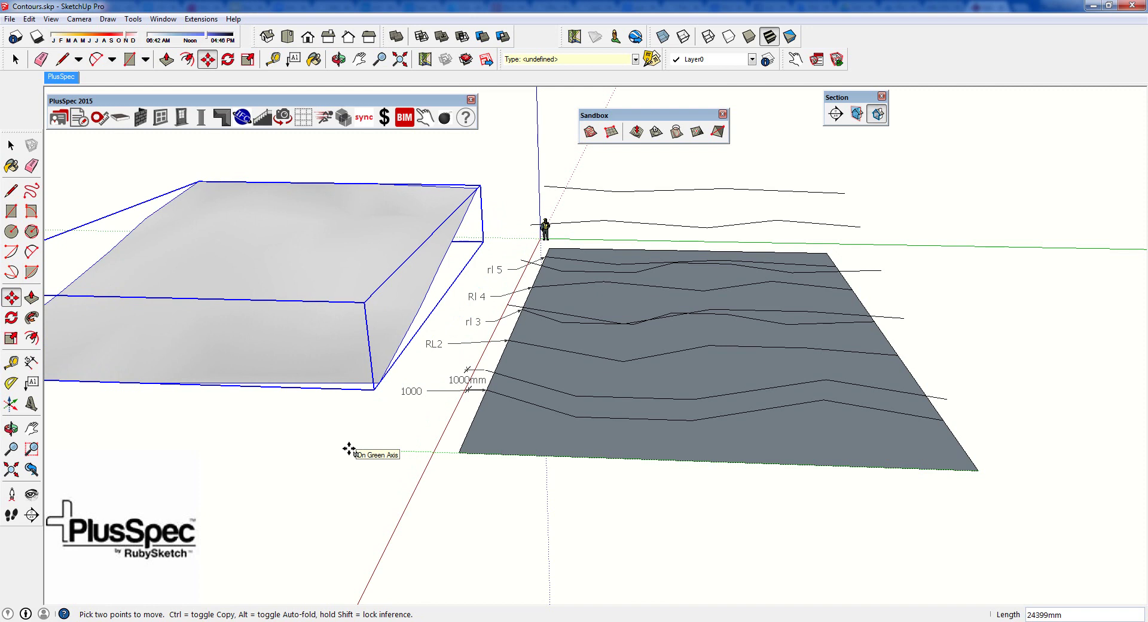
{"action": "key", "text": "Escape"}
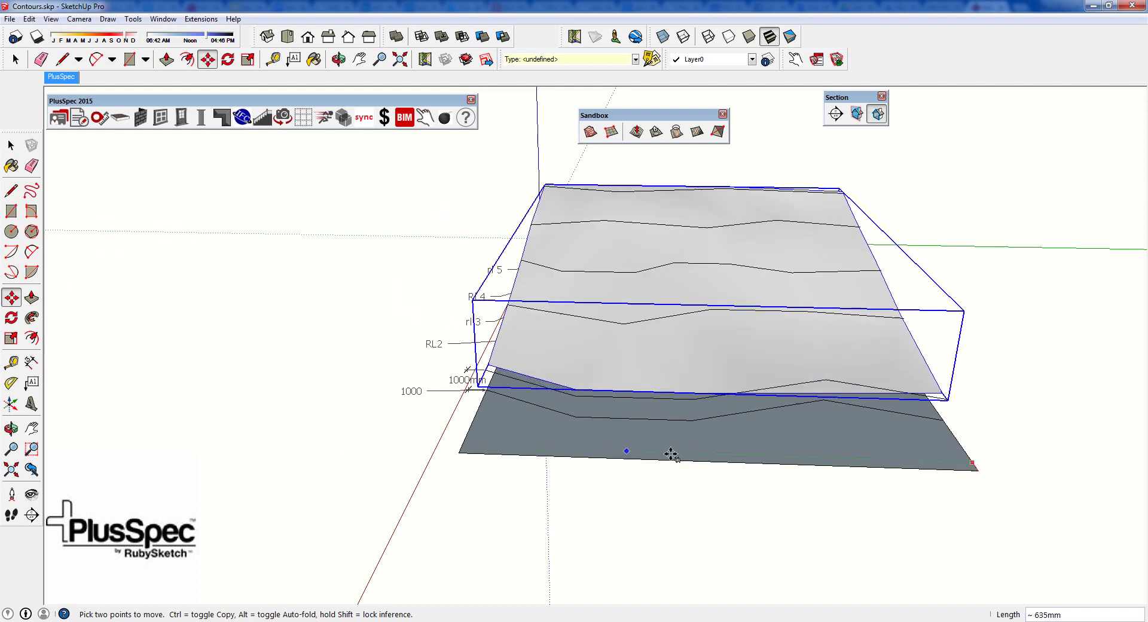
{"action": "left_click", "coordinate": [696, 443]}
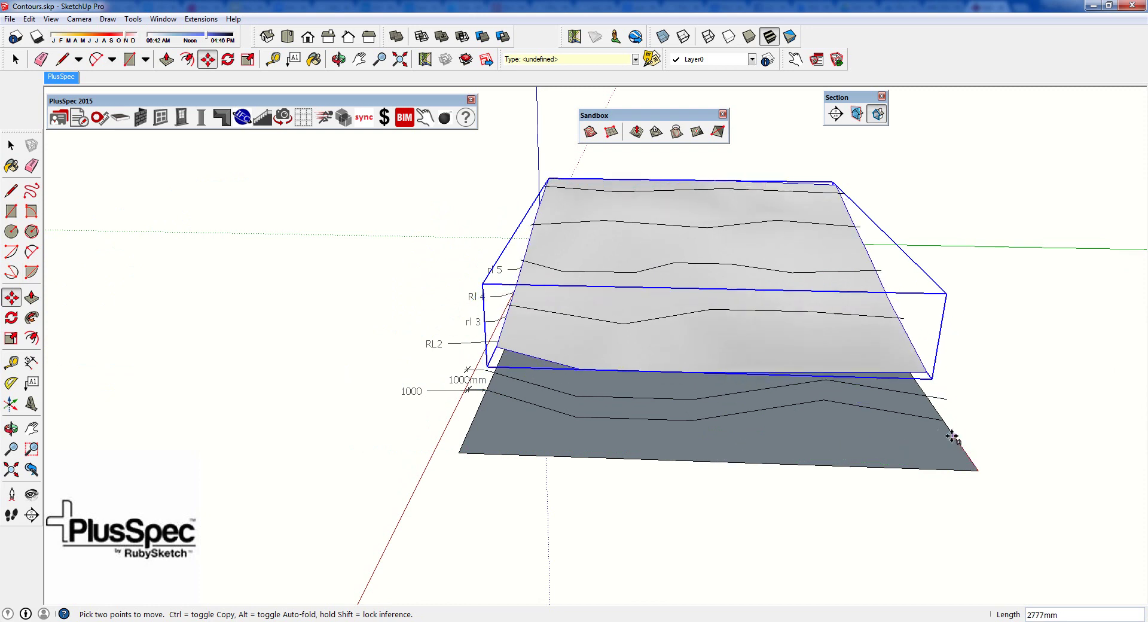
{"action": "left_click", "coordinate": [977, 470]}
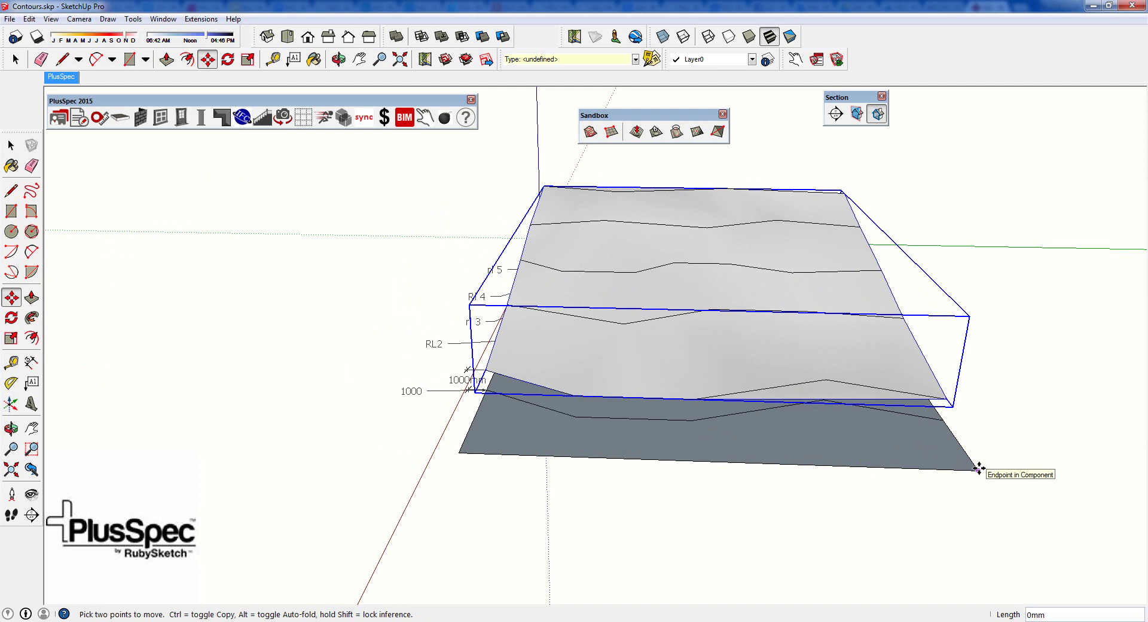
Step: Move the selected terrain mesh 50 m along the green axis in its negative direction, clear of the site
{"action": "left_click", "coordinate": [992, 531]}
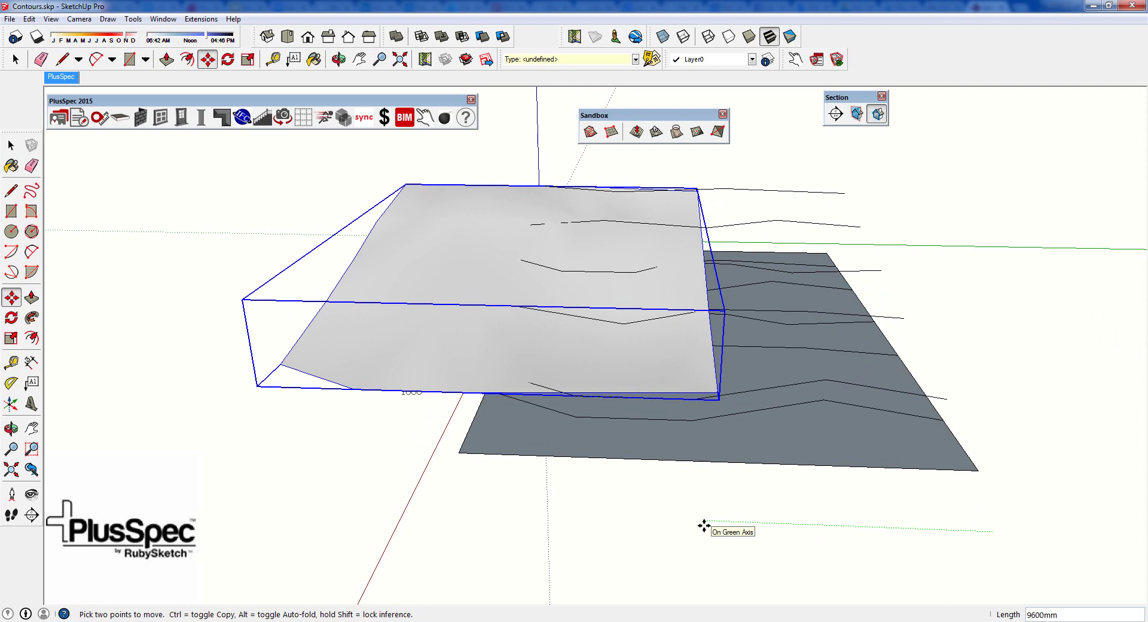
{"action": "key", "text": "Return"}
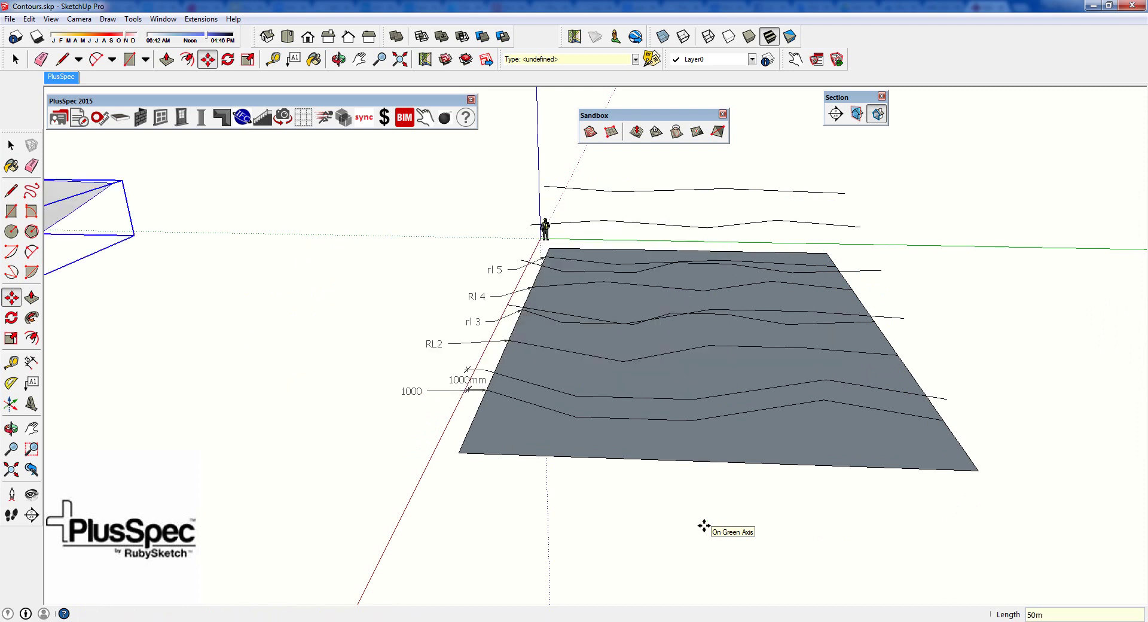
Step: Inspect the relocated terrain mesh and the raised contour lines above the flat site from several angles
{"action": "middle_click_drag", "start_coordinate": [704, 504], "coordinate": [405, 392]}
{"action": "key", "text": "m"}
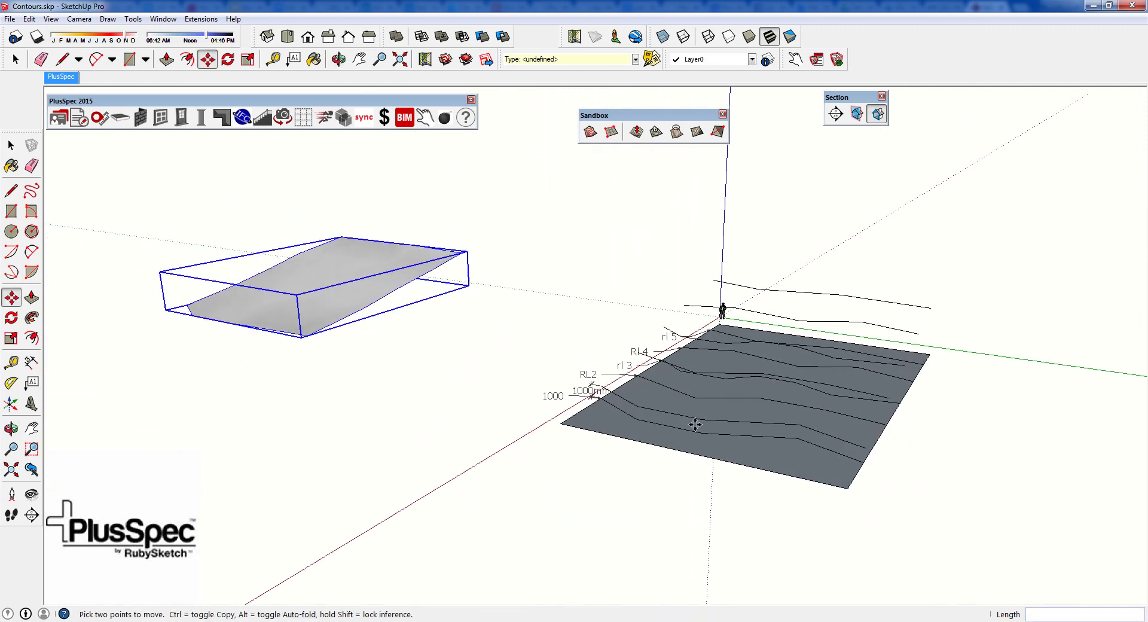
{"action": "scroll", "coordinate": [694, 423], "scroll_direction": "up", "scroll_amount": 2}
{"action": "middle_click_drag", "start_coordinate": [713, 440], "coordinate": [887, 436]}
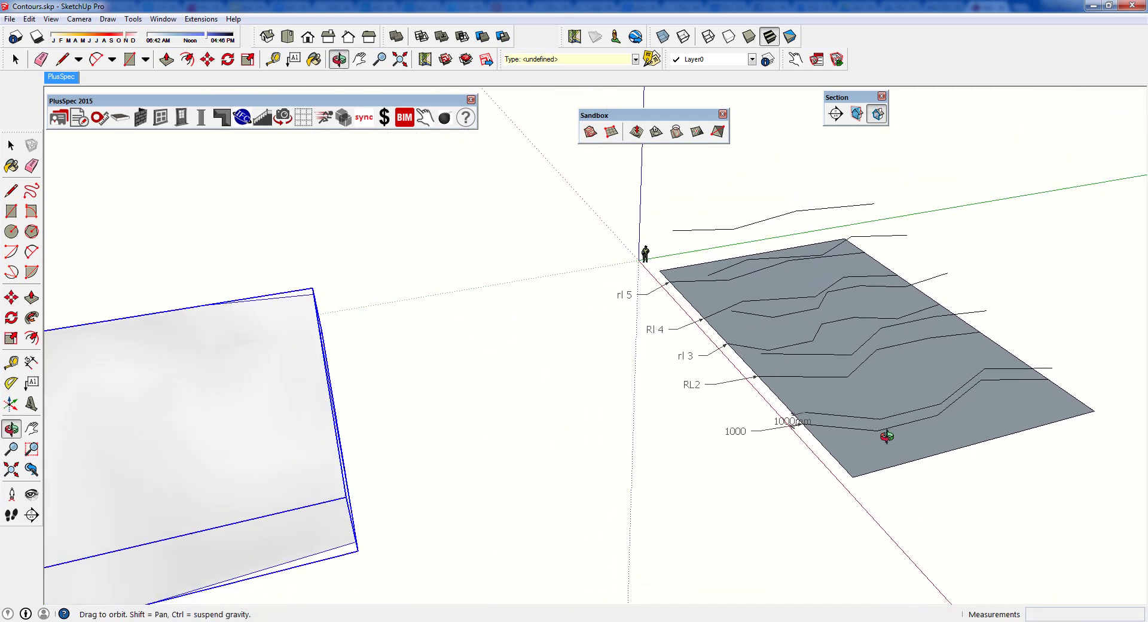
{"action": "middle_click_drag", "start_coordinate": [887, 437], "coordinate": [953, 403]}
{"action": "key", "text": "m"}
{"action": "scroll", "coordinate": [897, 375], "scroll_direction": "up", "scroll_amount": 2}
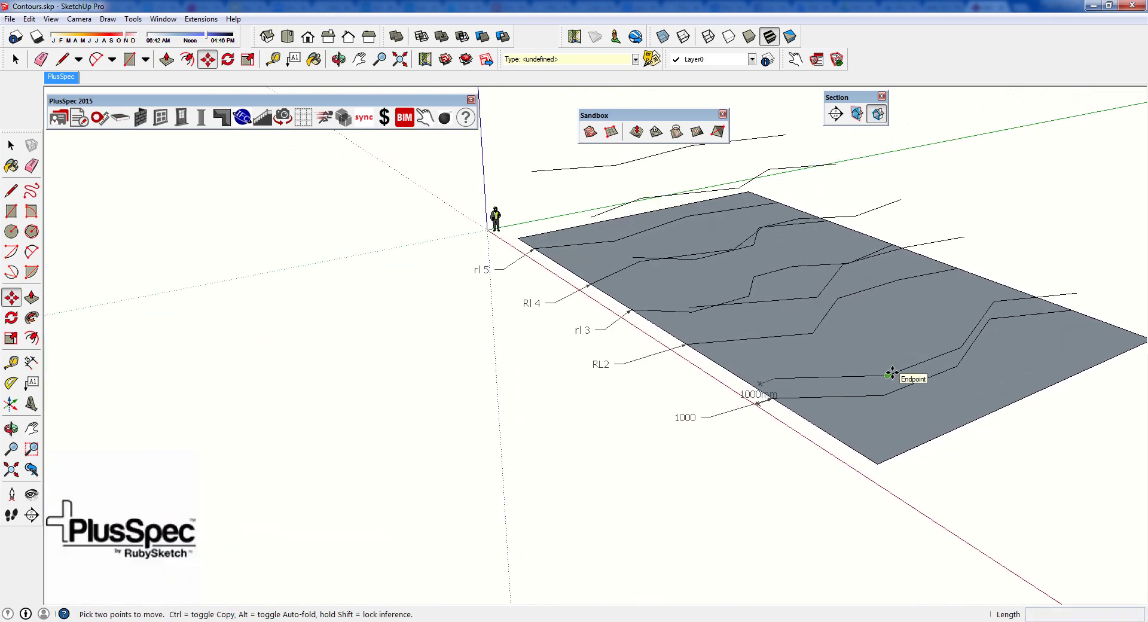
{"action": "middle_click_drag", "start_coordinate": [892, 374], "coordinate": [760, 374]}
{"action": "scroll", "coordinate": [906, 375], "scroll_direction": "up", "scroll_amount": 1}
{"action": "scroll", "coordinate": [761, 373], "scroll_direction": "down", "scroll_amount": 4}
Step: Draw two separate rectangles on the ground beside the site, the smaller one about 4300 by 6400 mm and the other larger
{"action": "middle_click_drag", "start_coordinate": [690, 378], "coordinate": [519, 345]}
{"action": "key", "text": "r"}
{"action": "left_click", "coordinate": [880, 377]}
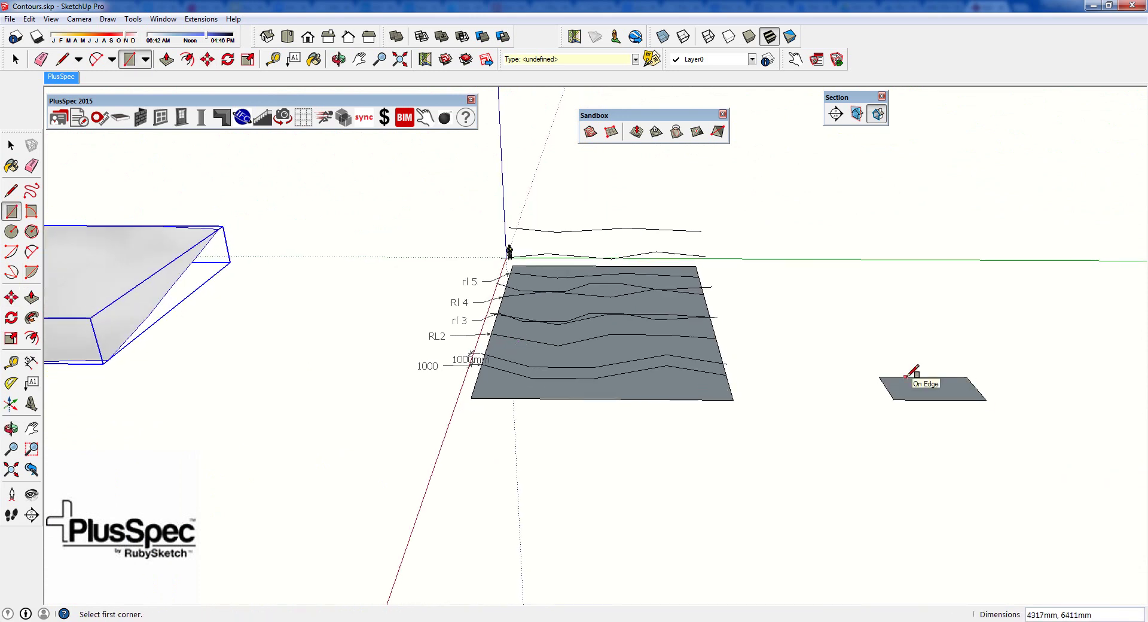
{"action": "left_click", "coordinate": [1006, 287]}
{"action": "middle_click_drag", "start_coordinate": [957, 325], "coordinate": [1038, 320]}
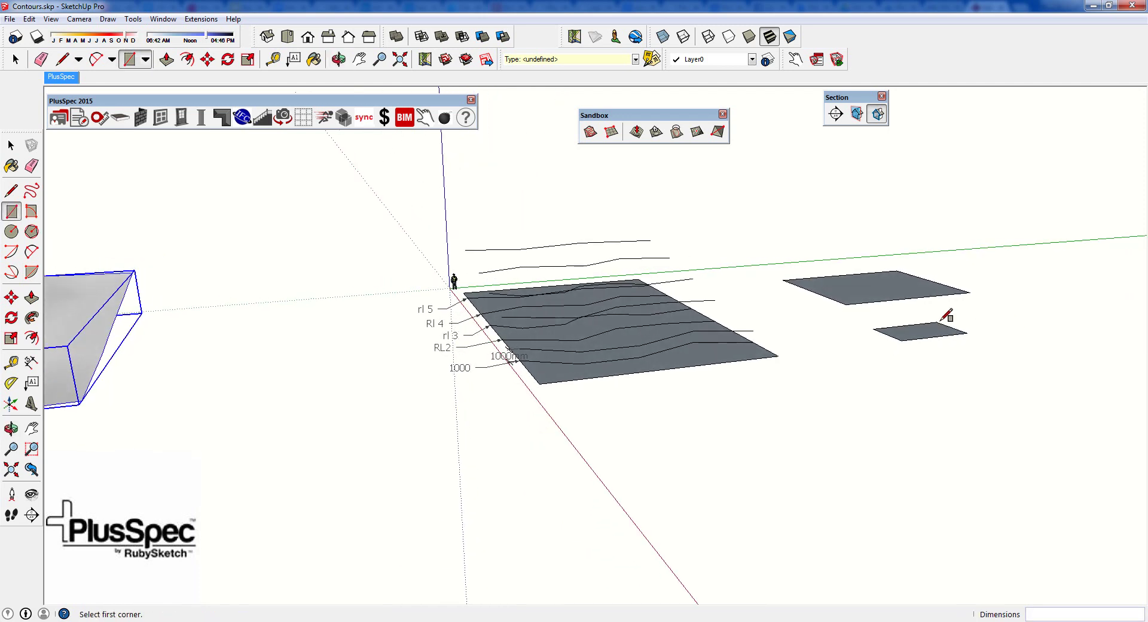
Step: Move the small rectangle's corner onto the bend of the flat 1000 contour and copy it up to the raised contour, keeping only the outlines
{"action": "scroll", "coordinate": [929, 326], "scroll_direction": "up", "scroll_amount": 3}
{"action": "key", "text": "space"}
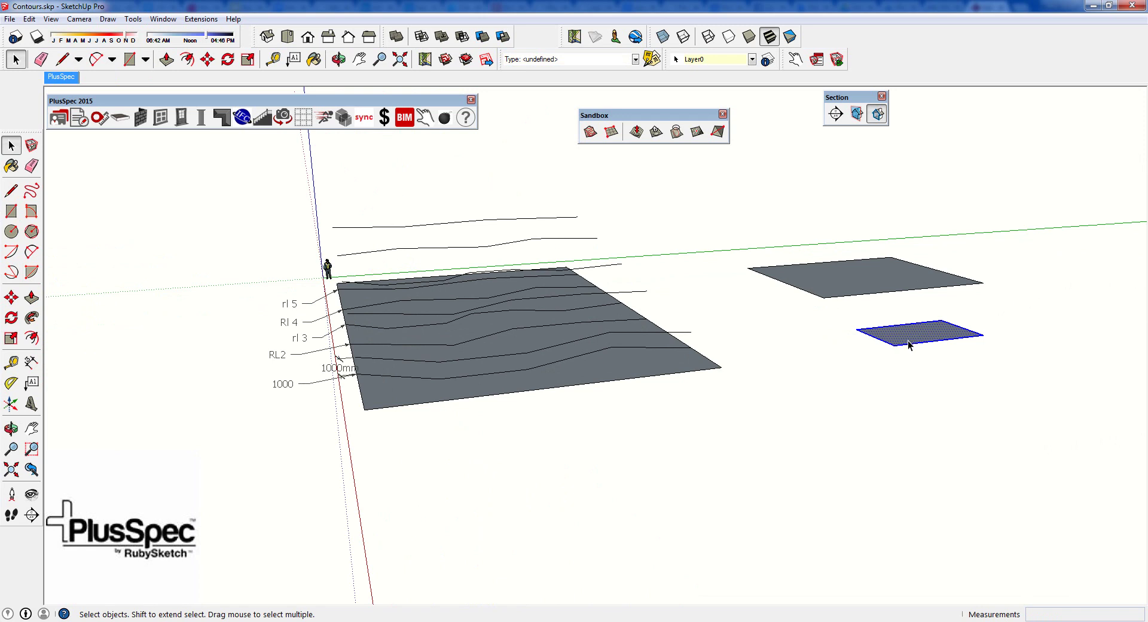
{"action": "key", "text": "m"}
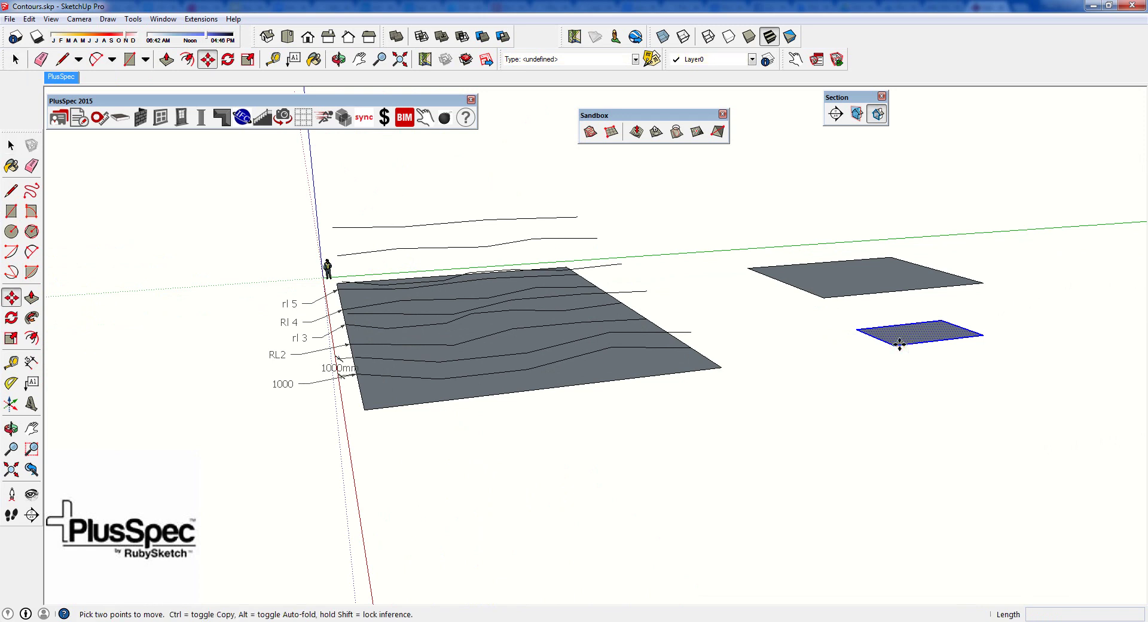
{"action": "left_click", "coordinate": [899, 344]}
{"action": "middle_click_drag", "start_coordinate": [616, 358], "coordinate": [905, 397]}
{"action": "scroll", "coordinate": [748, 389], "scroll_direction": "up", "scroll_amount": 2}
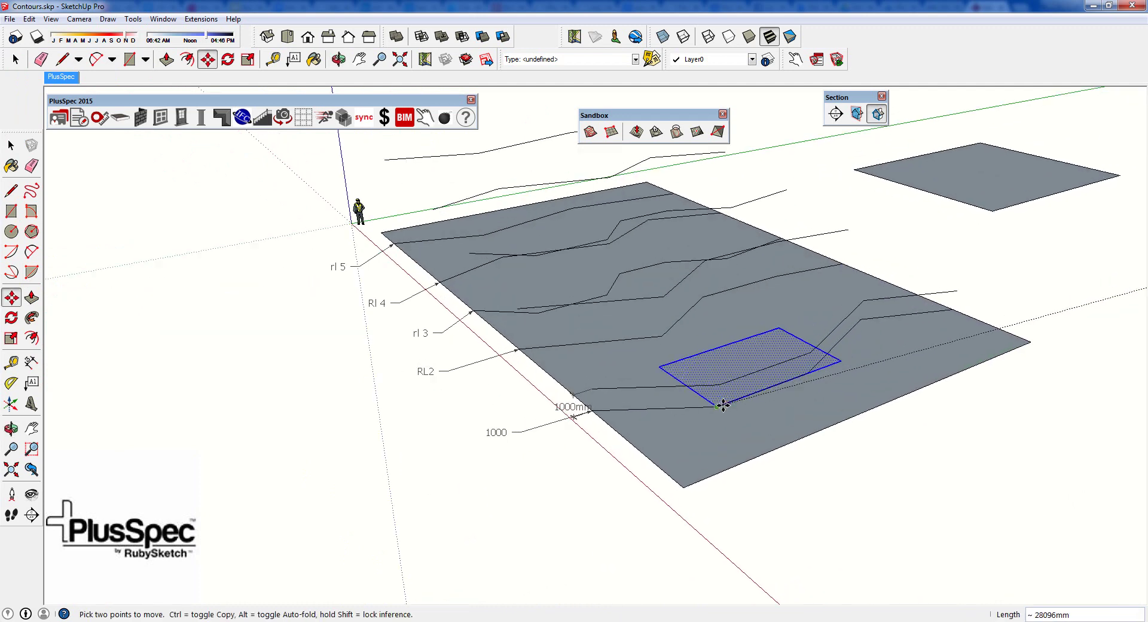
{"action": "middle_click_drag", "start_coordinate": [721, 406], "coordinate": [892, 336]}
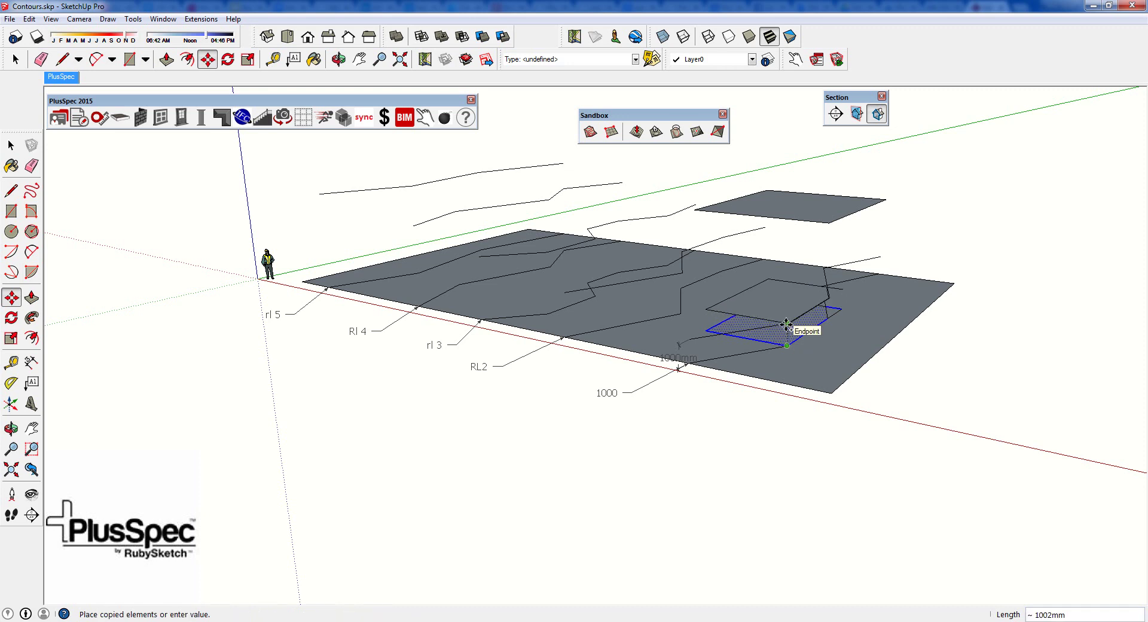
{"action": "middle_click_drag", "start_coordinate": [786, 323], "coordinate": [622, 335]}
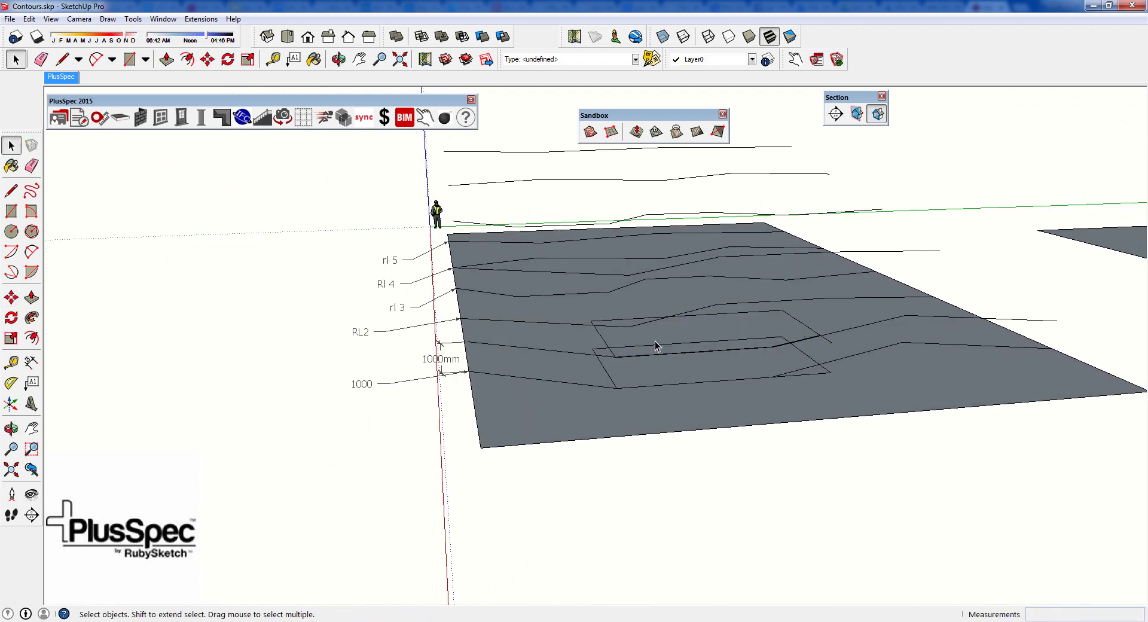
Step: Select all raised contours together with the raised rectangle outline and generate a terrain surface from them with From Contours
{"action": "middle_click_drag", "start_coordinate": [678, 345], "coordinate": [698, 269]}
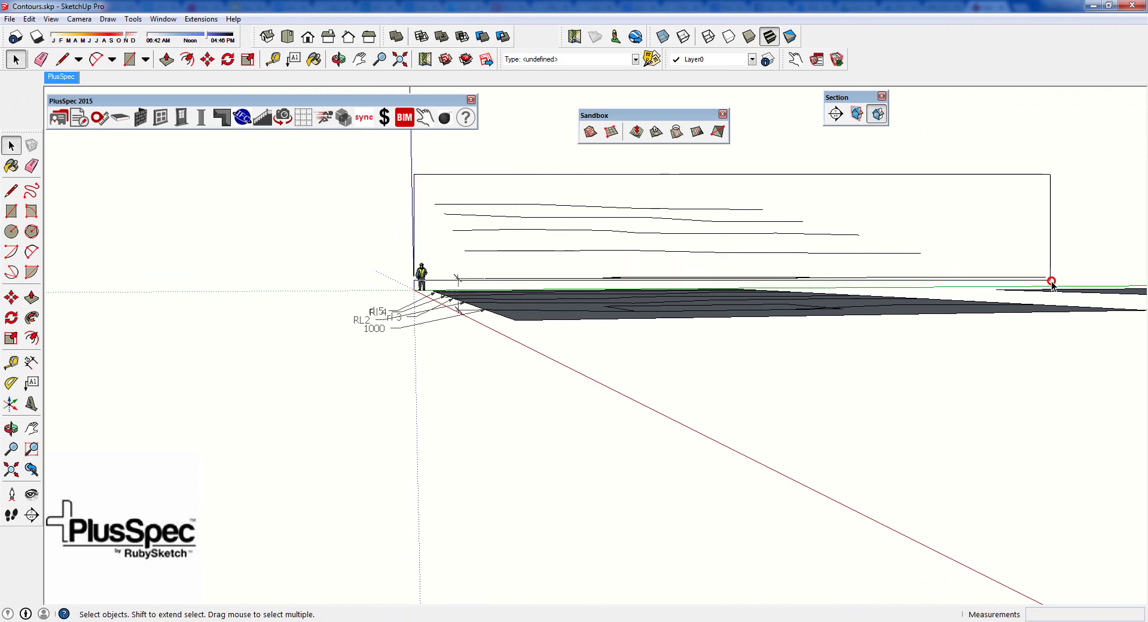
{"action": "left_click", "coordinate": [1053, 285]}
{"action": "middle_click_drag", "start_coordinate": [735, 285], "coordinate": [898, 412]}
{"action": "scroll", "coordinate": [898, 413], "scroll_direction": "down", "scroll_amount": 3}
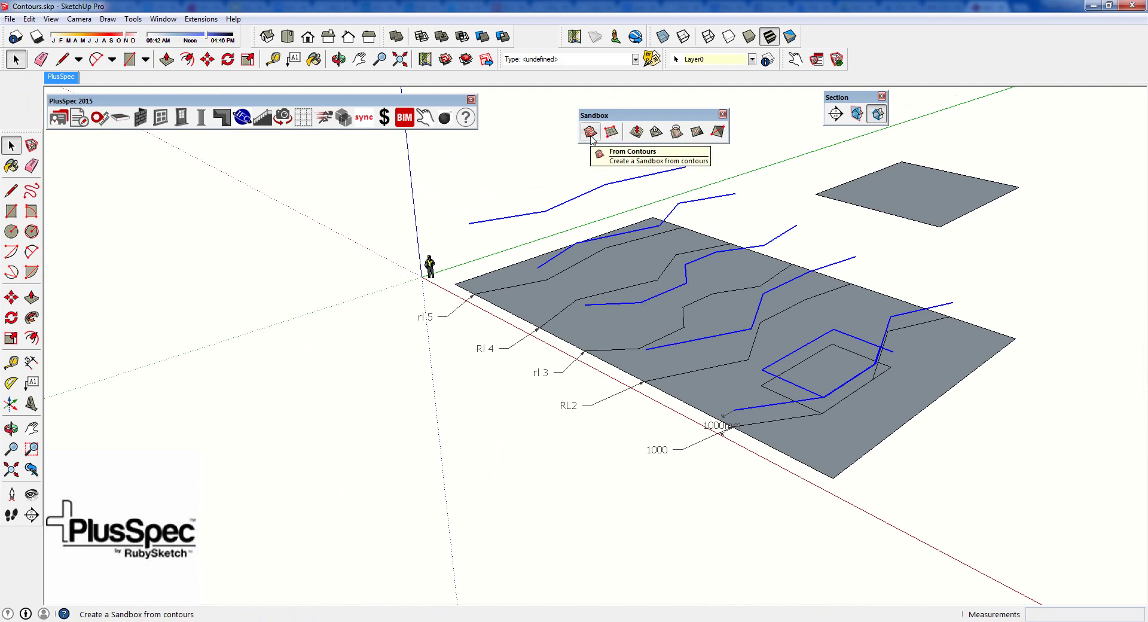
{"action": "left_click", "coordinate": [591, 133]}
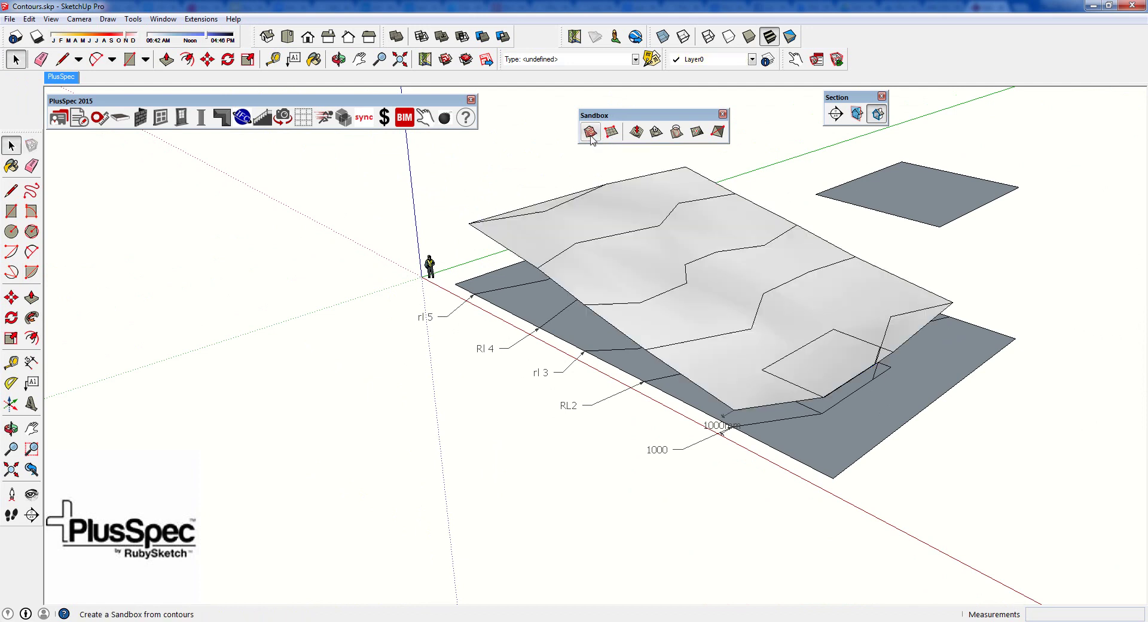
Step: Copy the new terrain mesh 25 m along the green axis, between the site and the first terrain
{"action": "middle_click_drag", "start_coordinate": [805, 375], "coordinate": [697, 347]}
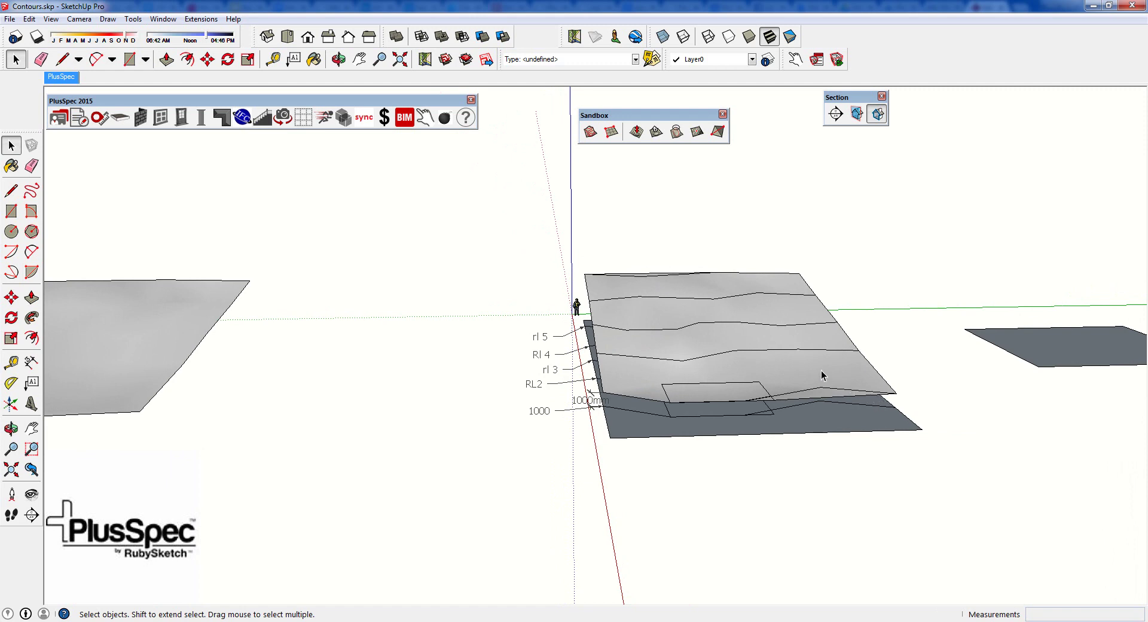
{"action": "key", "text": "m"}
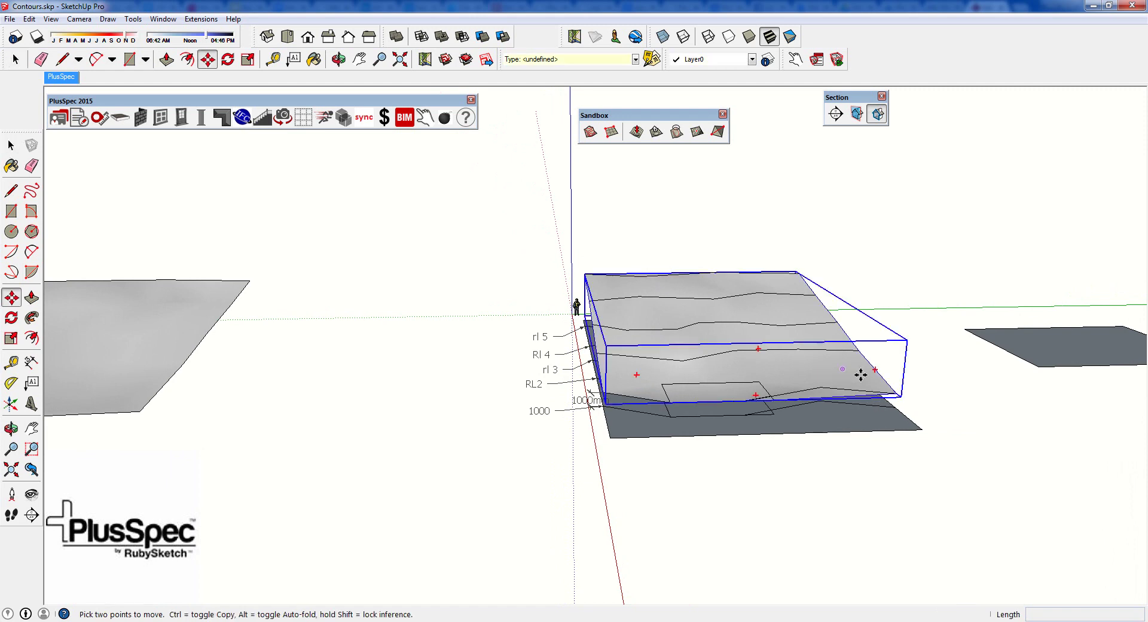
{"action": "key", "text": "ctrl"}
{"action": "left_click", "coordinate": [890, 390]}
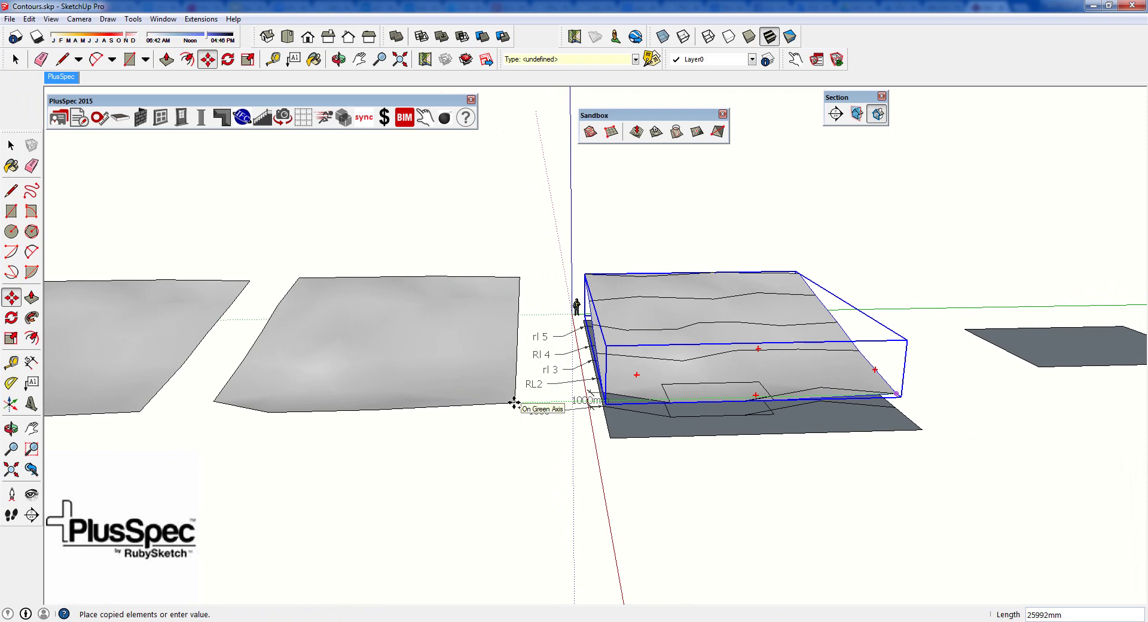
{"action": "key", "text": "Return"}
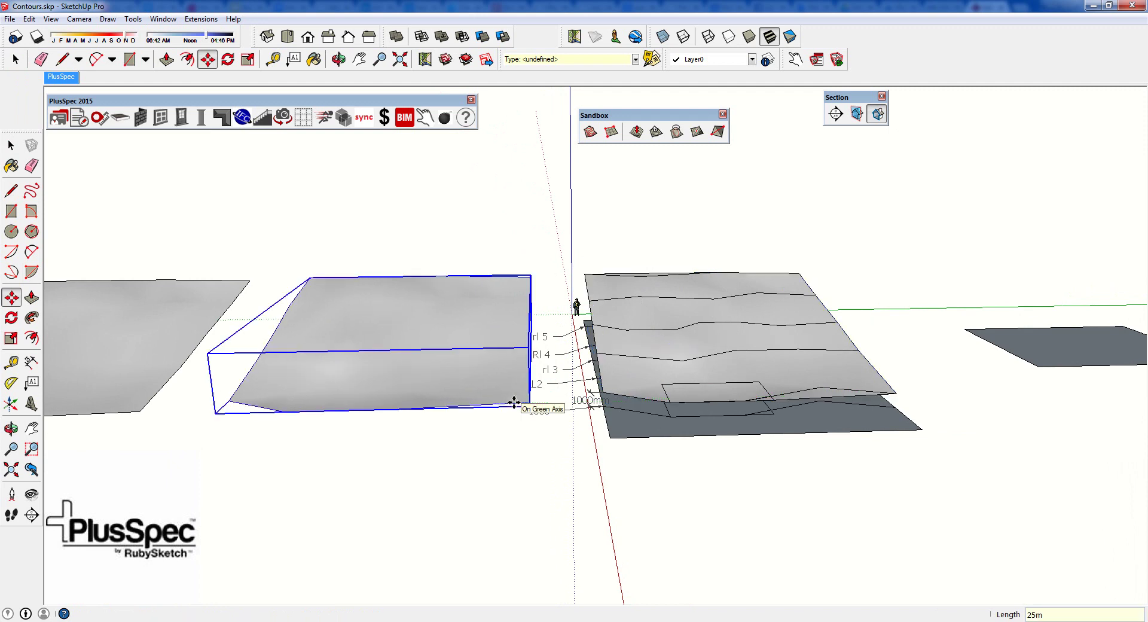
Step: Turn on Hidden Geometry and compare the triangulation of the terrain meshes
{"action": "middle_click_drag", "start_coordinate": [514, 402], "coordinate": [750, 391]}
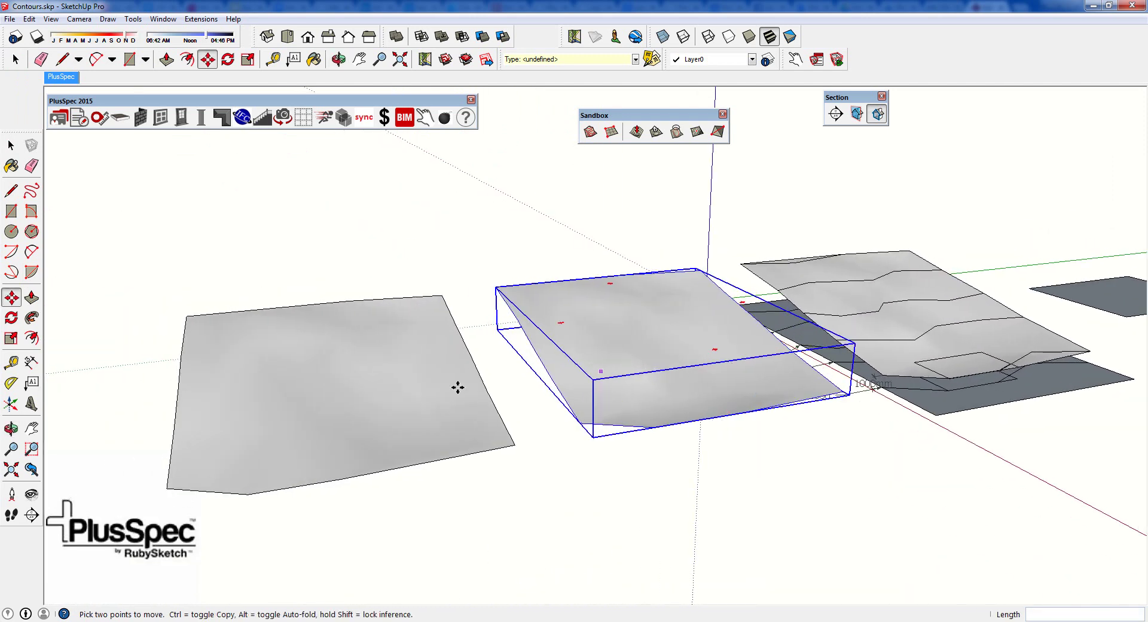
{"action": "left_click", "coordinate": [51, 19]}
{"action": "left_click", "coordinate": [84, 64]}
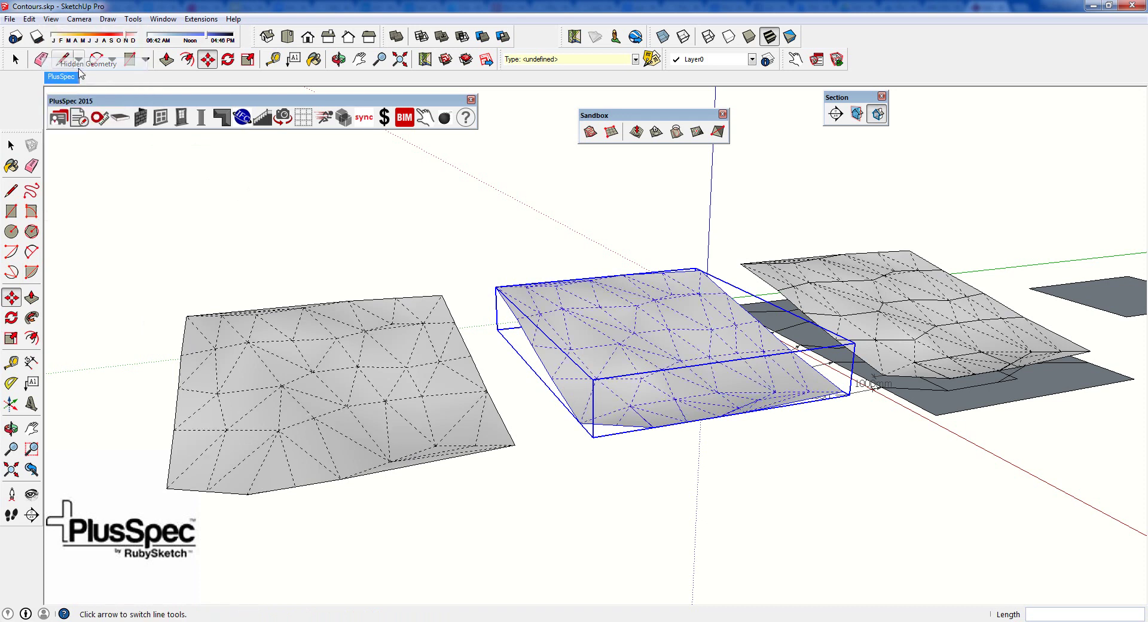
{"action": "middle_click_drag", "start_coordinate": [538, 379], "coordinate": [559, 402]}
{"action": "scroll", "coordinate": [494, 406], "scroll_direction": "up", "scroll_amount": 3}
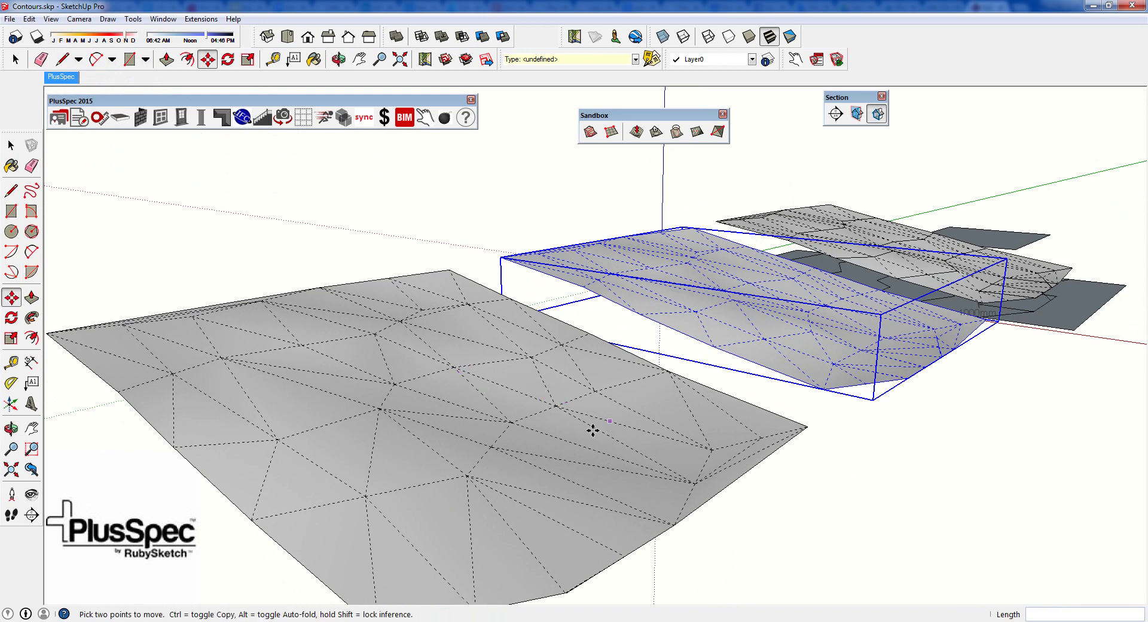
{"action": "middle_click_drag", "start_coordinate": [646, 461], "coordinate": [546, 441]}
{"action": "key", "text": "m"}
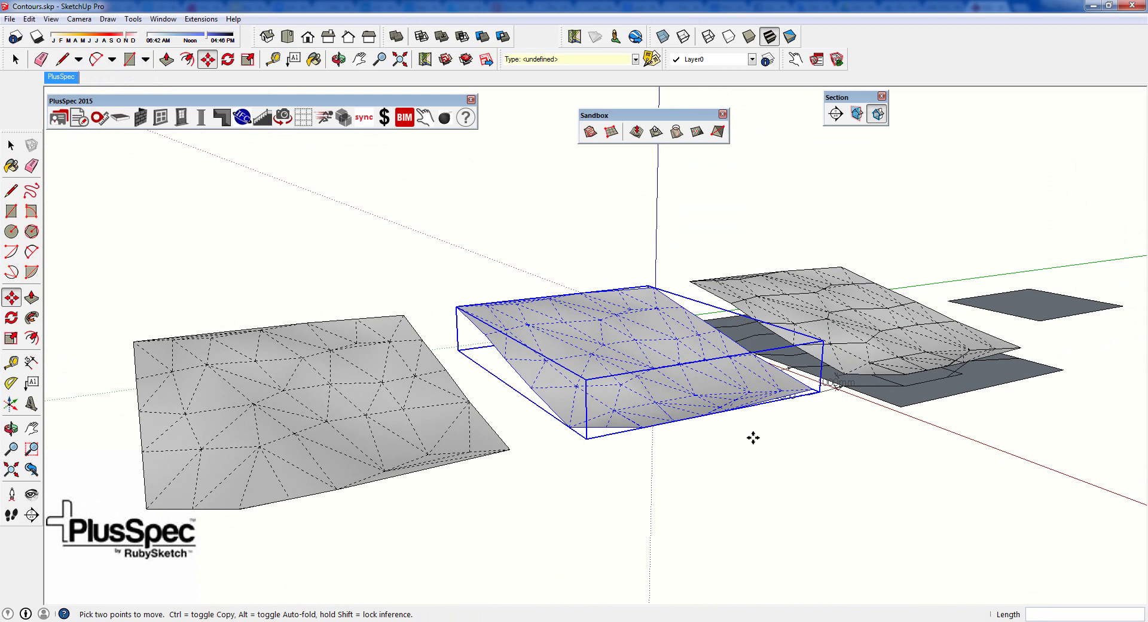
Step: Delete the terrain mesh directly above the site, keeping its contour lines and the two meshes beside it
{"action": "middle_click_drag", "start_coordinate": [756, 441], "coordinate": [802, 399]}
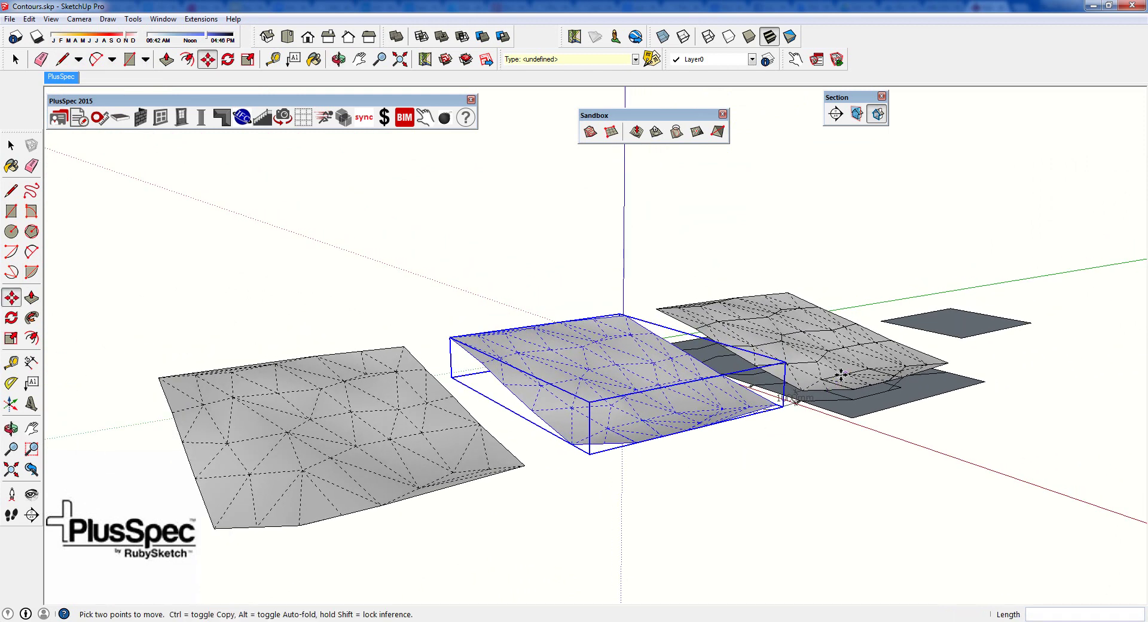
{"action": "scroll", "coordinate": [841, 374], "scroll_direction": "up", "scroll_amount": 2}
{"action": "scroll", "coordinate": [840, 375], "scroll_direction": "up", "scroll_amount": 2}
{"action": "key", "text": "space"}
{"action": "left_click", "coordinate": [817, 375]}
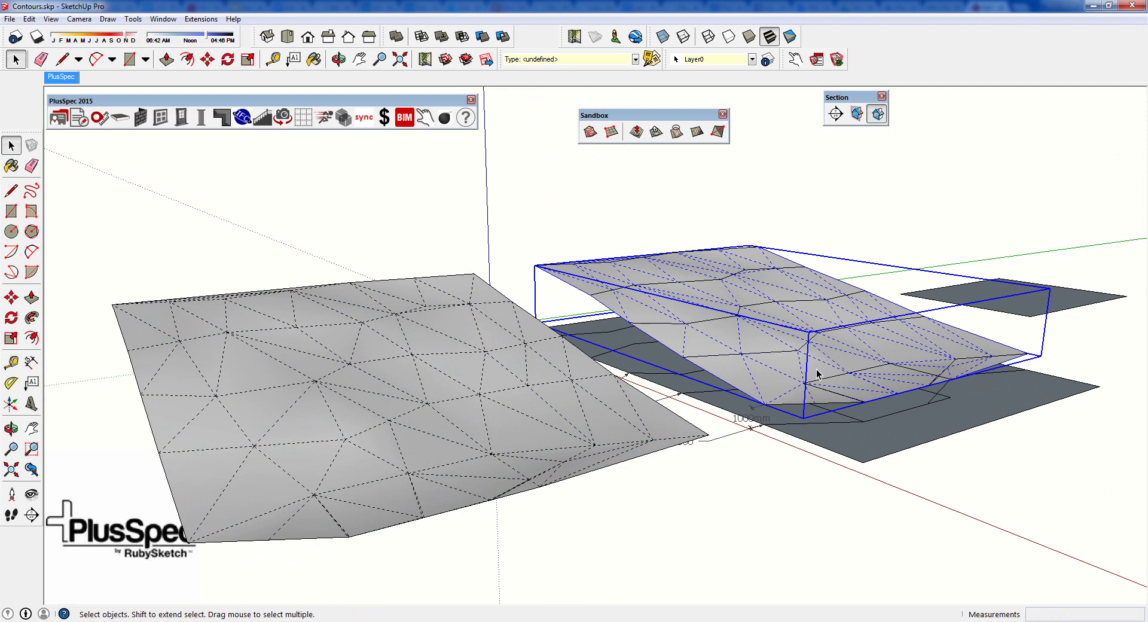
{"action": "key", "text": "Delete"}
{"action": "middle_click_drag", "start_coordinate": [817, 405], "coordinate": [920, 361]}
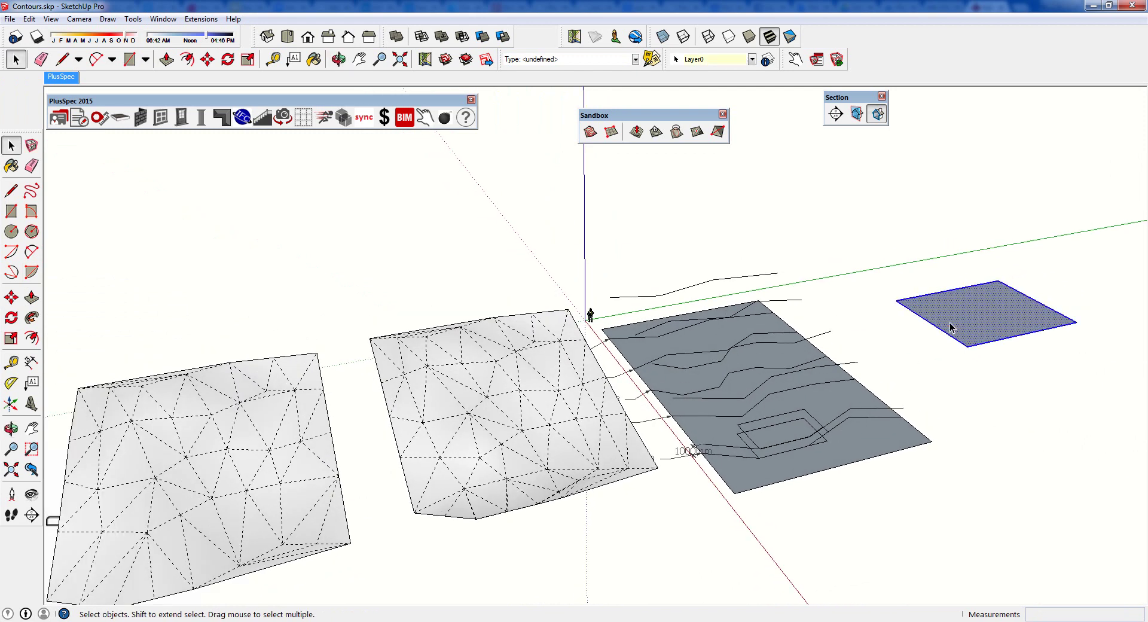
Step: Copy the rectangle lying beside the site onto the highest raised contour and delete the copy's face, keeping its outline
{"action": "key", "text": "m"}
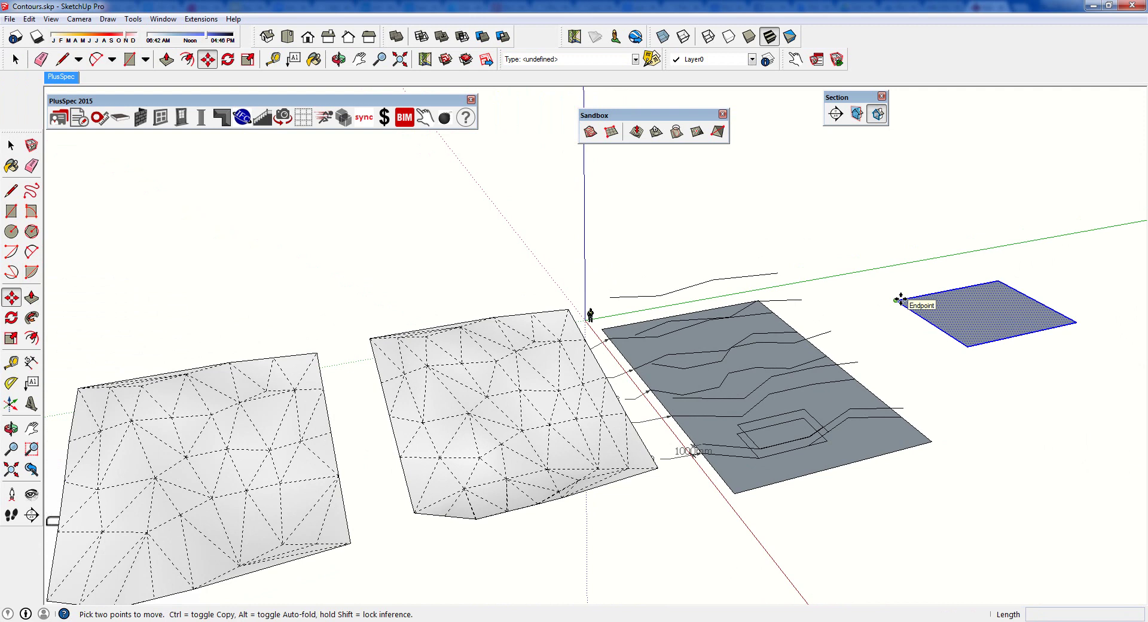
{"action": "scroll", "coordinate": [654, 323], "scroll_direction": "up", "scroll_amount": 5}
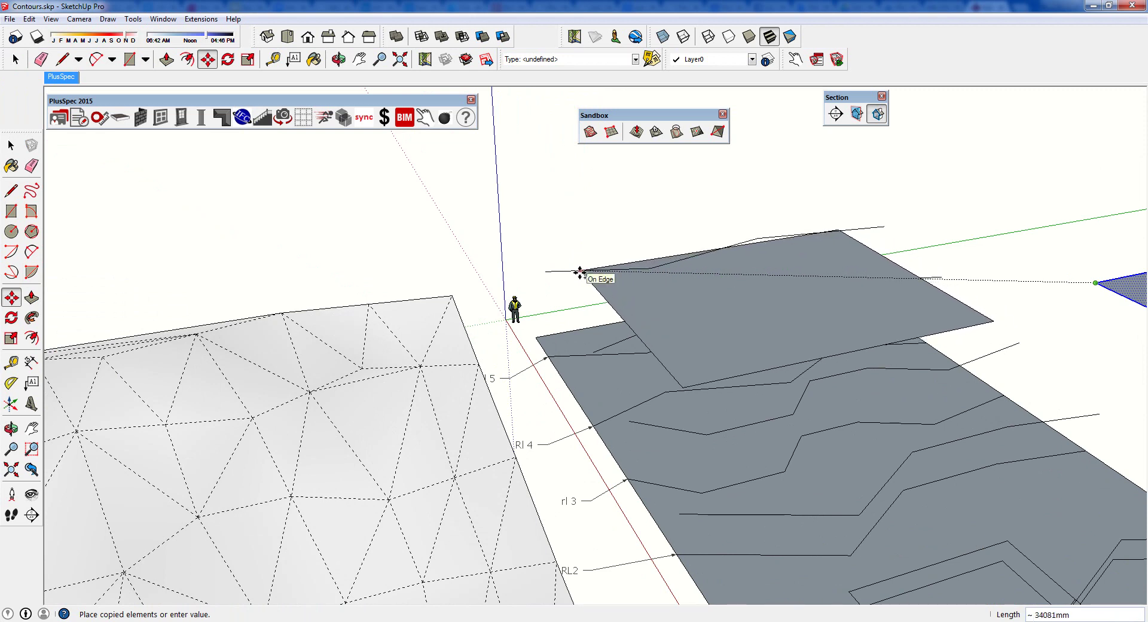
{"action": "left_click", "coordinate": [580, 273]}
{"action": "middle_click_drag", "start_coordinate": [775, 362], "coordinate": [749, 414]}
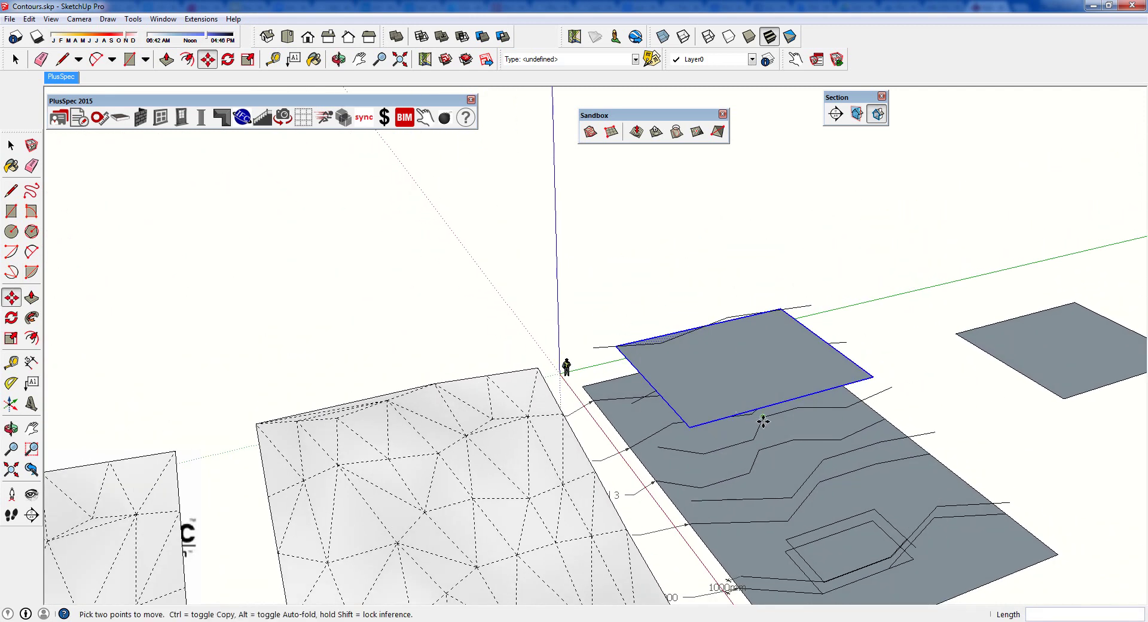
{"action": "key", "text": "space"}
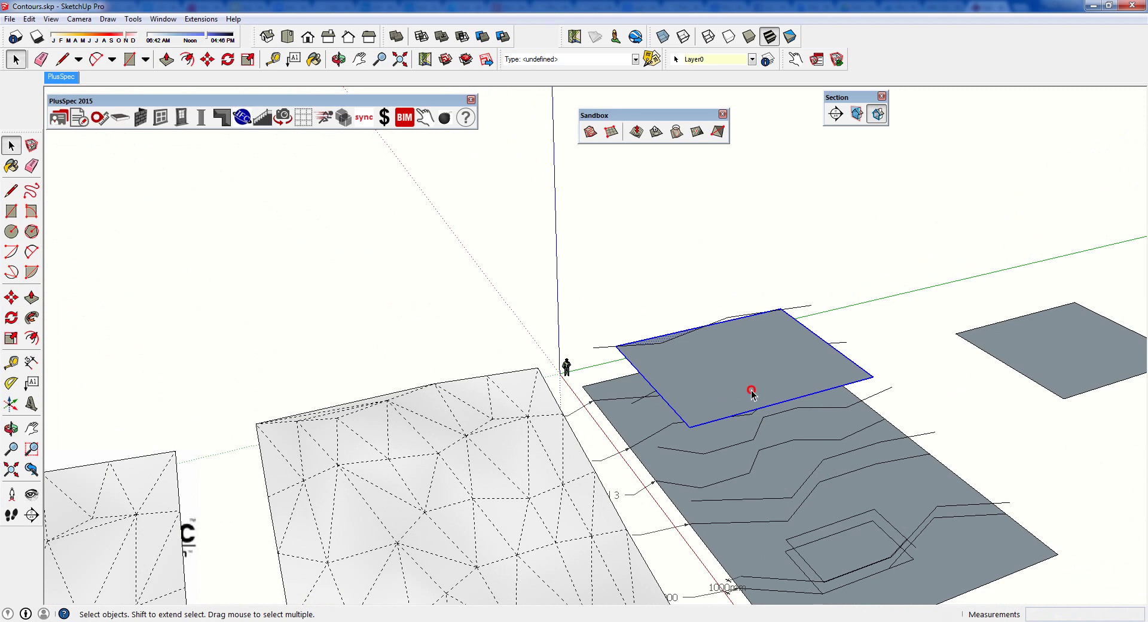
{"action": "left_click", "coordinate": [751, 391]}
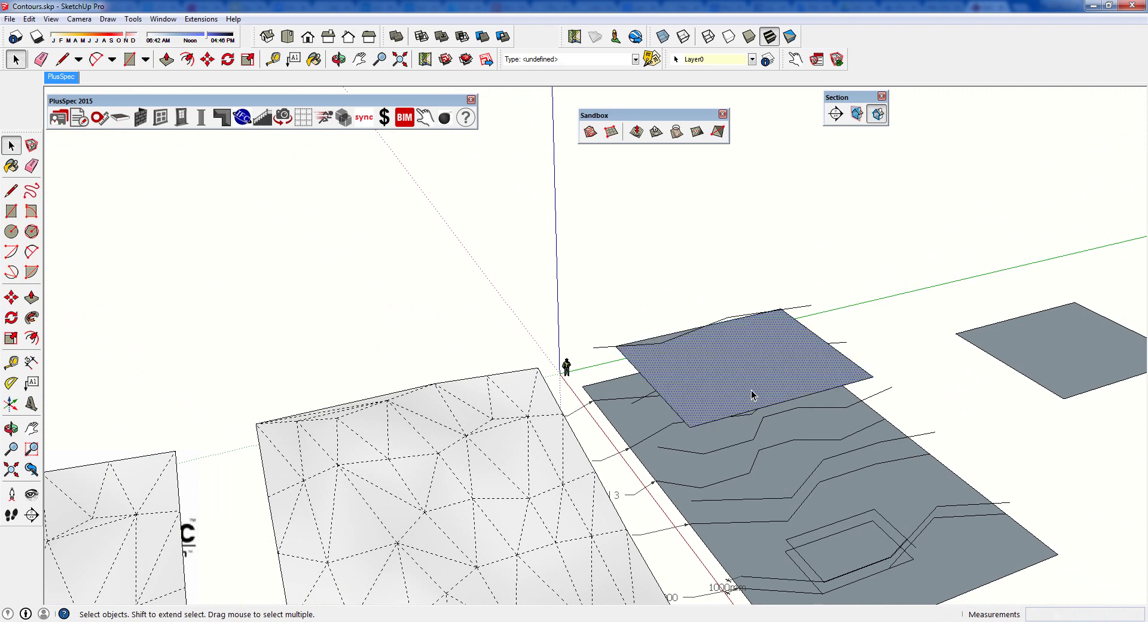
{"action": "key", "text": "Delete"}
Step: Select all raised contours with the new rectangle outline and generate a terrain surface from them with From Contours
{"action": "middle_click_drag", "start_coordinate": [762, 436], "coordinate": [738, 310]}
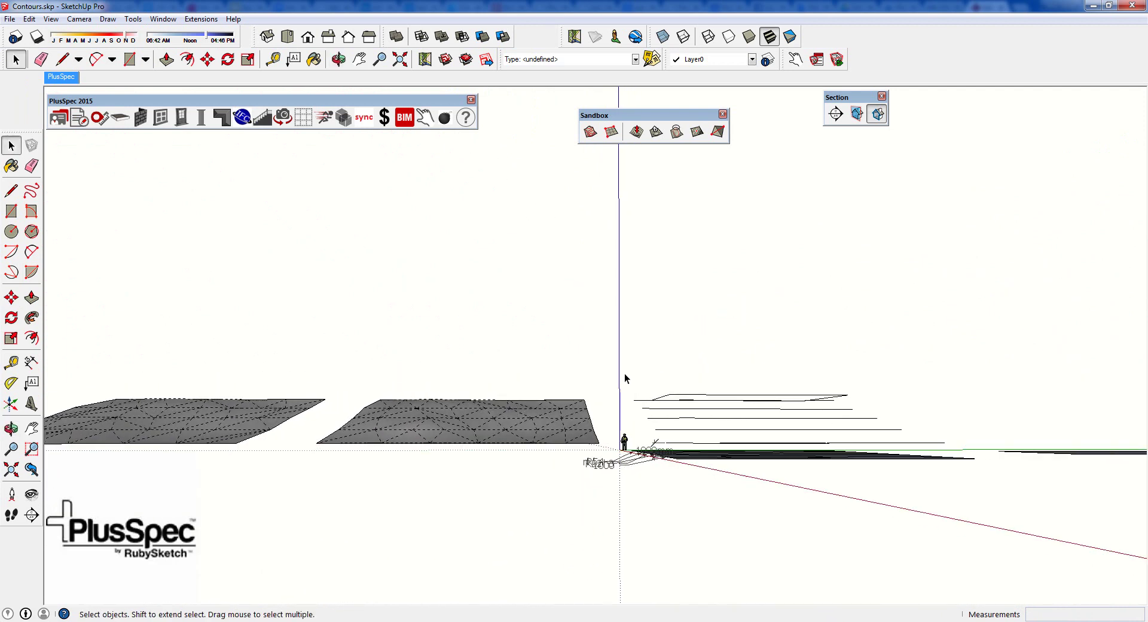
{"action": "left_click_drag", "start_coordinate": [624, 373], "coordinate": [778, 432]}
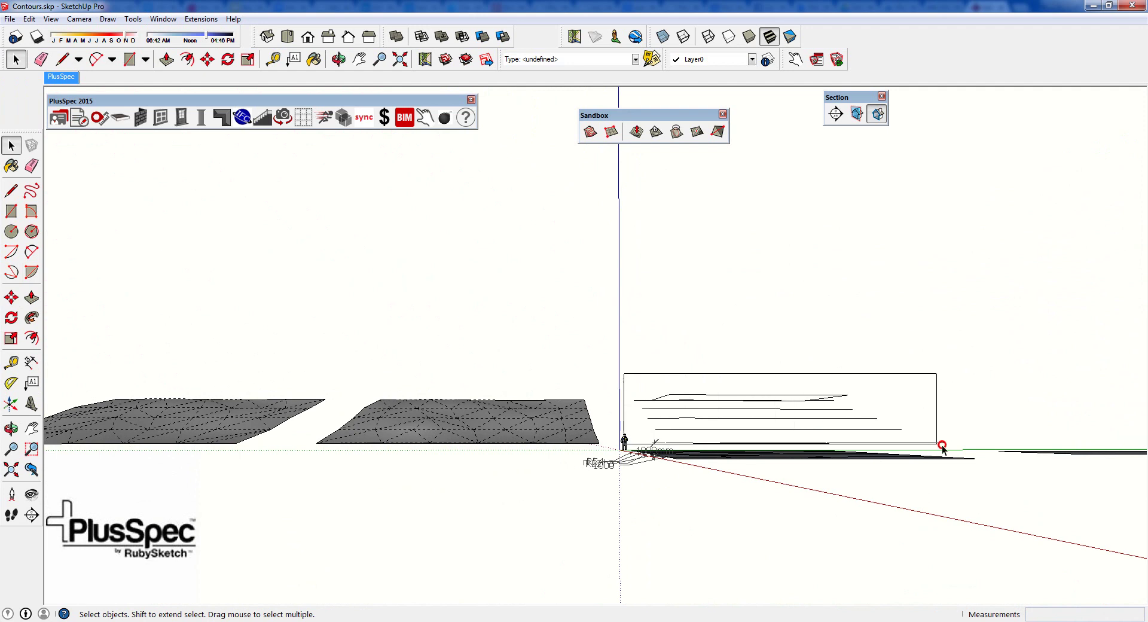
{"action": "left_click_drag", "start_coordinate": [951, 446], "coordinate": [952, 447]}
{"action": "middle_click_drag", "start_coordinate": [953, 452], "coordinate": [864, 532]}
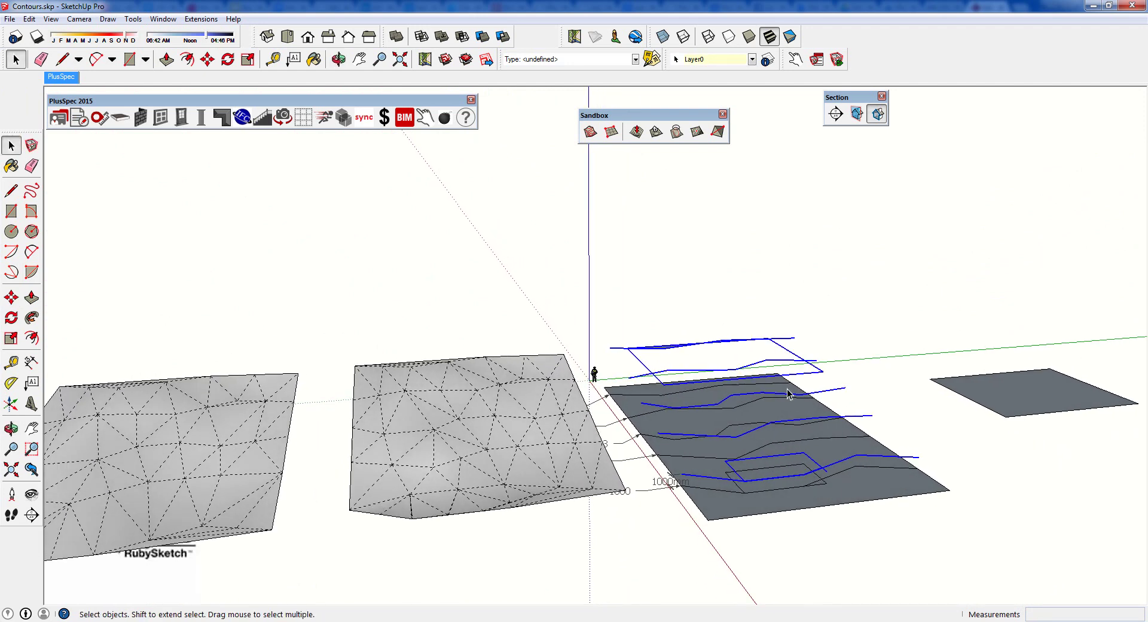
{"action": "left_click", "coordinate": [590, 132]}
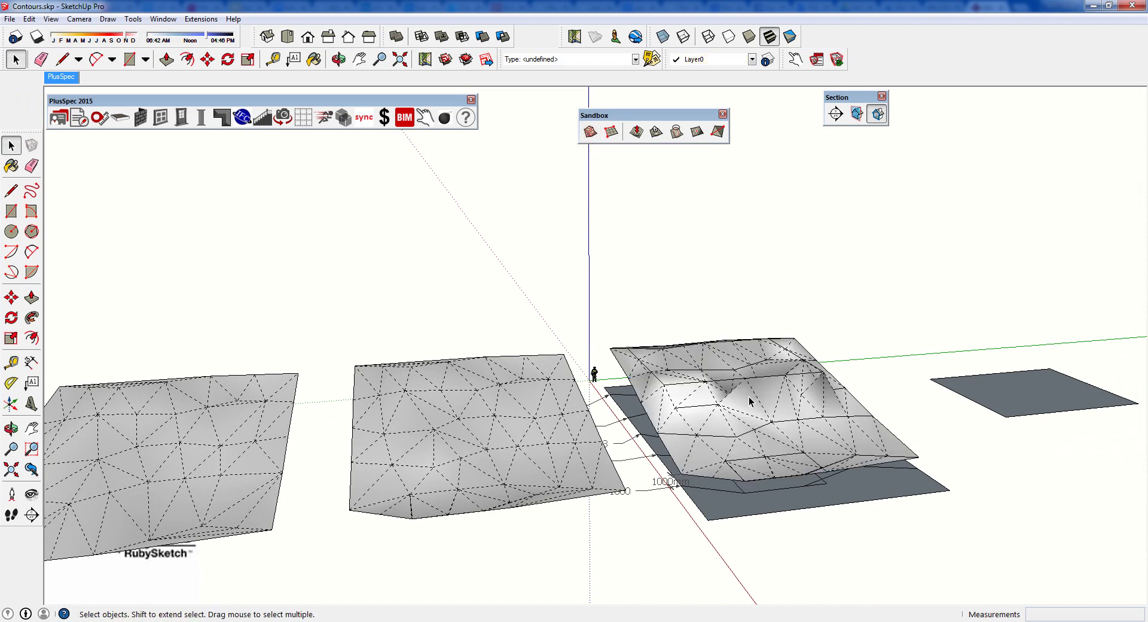
Step: Examine the new terrain's shape around the rectangle up close and undo its generation
{"action": "scroll", "coordinate": [750, 402], "scroll_direction": "up", "scroll_amount": 3}
{"action": "middle_click_drag", "start_coordinate": [706, 385], "coordinate": [800, 344]}
{"action": "scroll", "coordinate": [800, 344], "scroll_direction": "up", "scroll_amount": 5}
{"action": "middle_click_drag", "start_coordinate": [664, 377], "coordinate": [614, 448]}
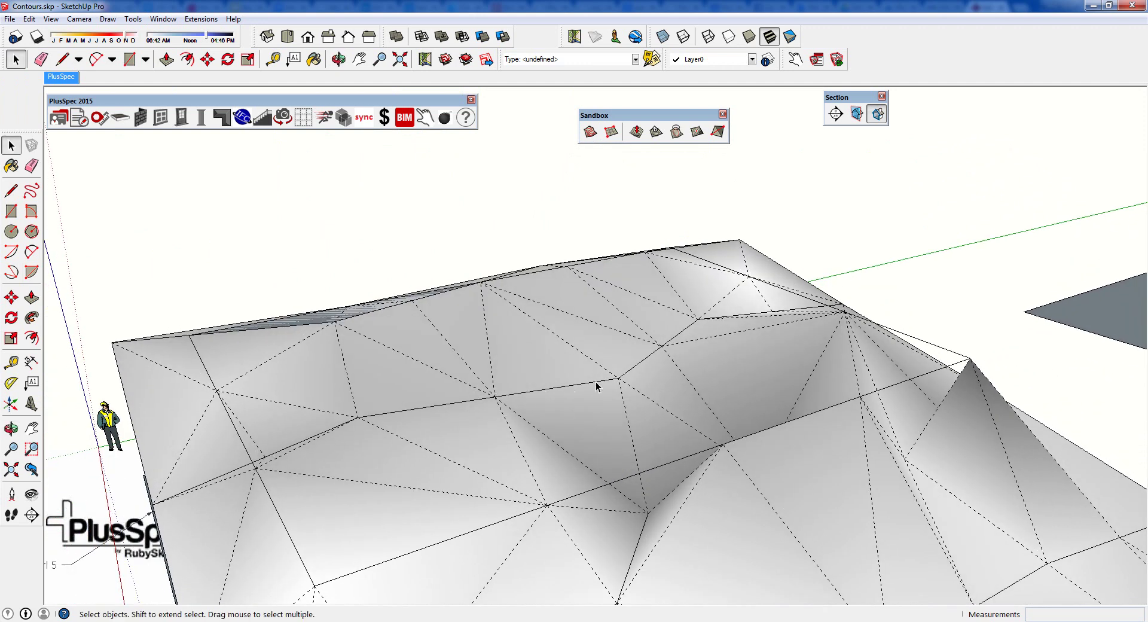
{"action": "middle_click_drag", "start_coordinate": [611, 448], "coordinate": [824, 340]}
{"action": "scroll", "coordinate": [835, 357], "scroll_direction": "down", "scroll_amount": 3}
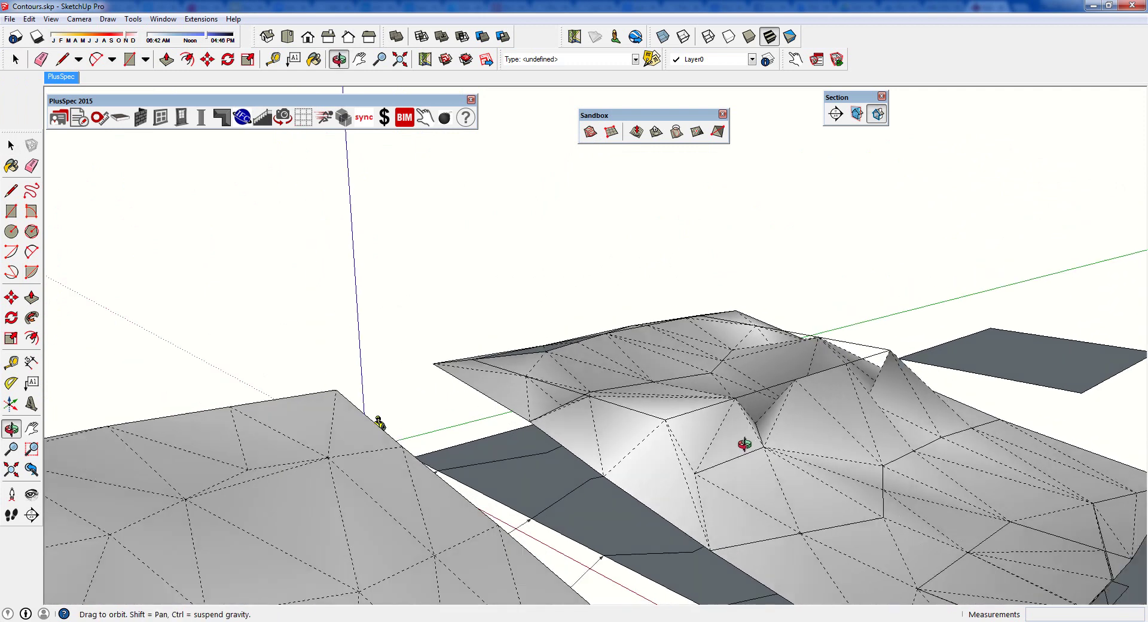
{"action": "middle_click_drag", "start_coordinate": [744, 444], "coordinate": [717, 451]}
{"action": "key", "text": "ctrl+z"}
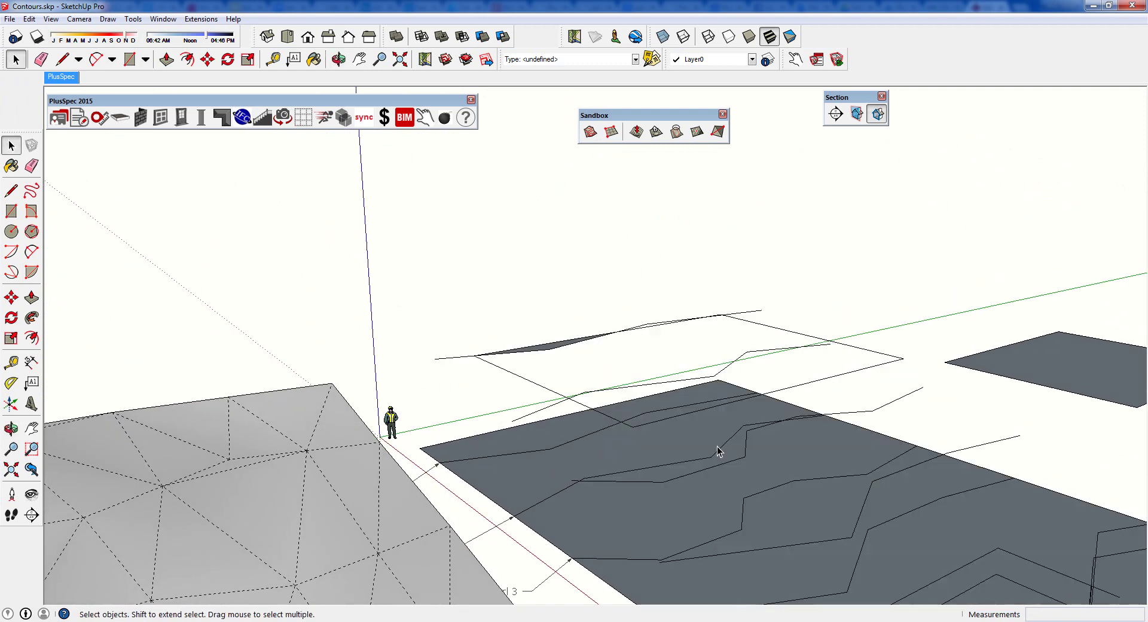
Step: Delete the segments of the raised contours that run beneath the raised rectangle outline
{"action": "middle_click_drag", "start_coordinate": [748, 458], "coordinate": [744, 490]}
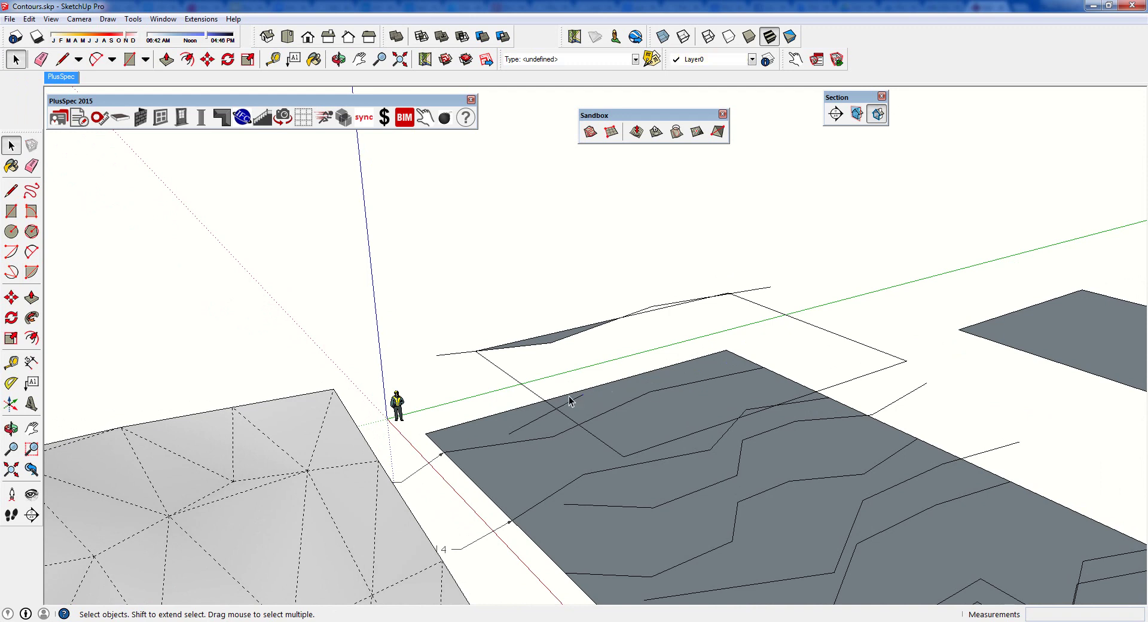
{"action": "middle_click_drag", "start_coordinate": [567, 408], "coordinate": [687, 330]}
{"action": "middle_click_drag", "start_coordinate": [712, 377], "coordinate": [803, 405]}
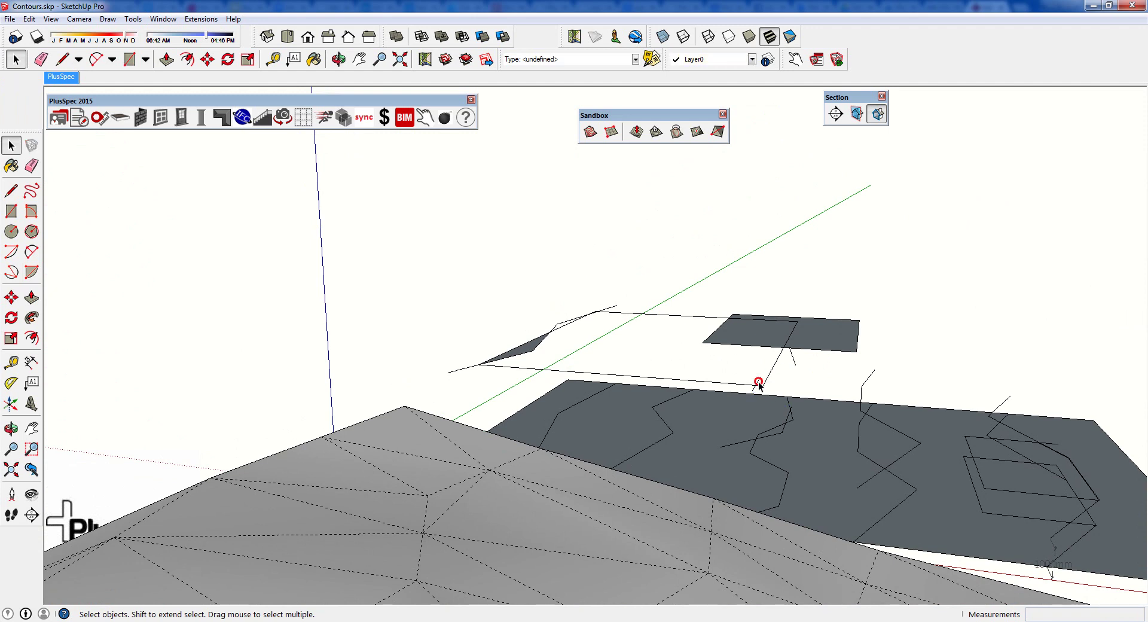
{"action": "middle_click_drag", "start_coordinate": [791, 375], "coordinate": [831, 426]}
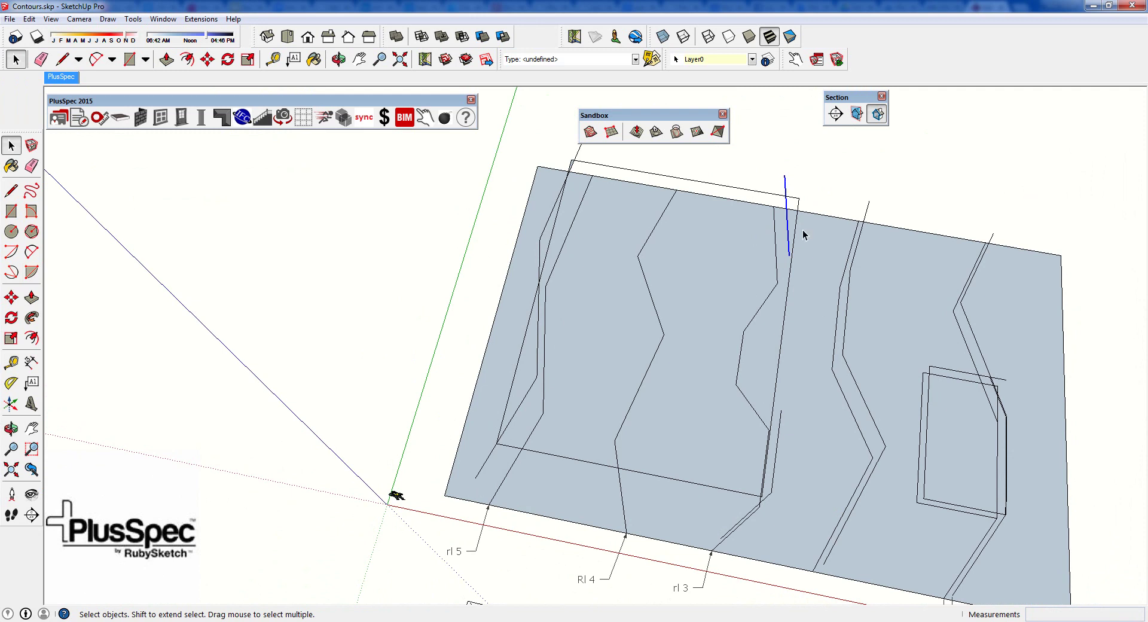
Step: Select the trimmed contours together with the rectangle outline and generate the terrain surface with From Contours
{"action": "middle_click_drag", "start_coordinate": [832, 355], "coordinate": [563, 297]}
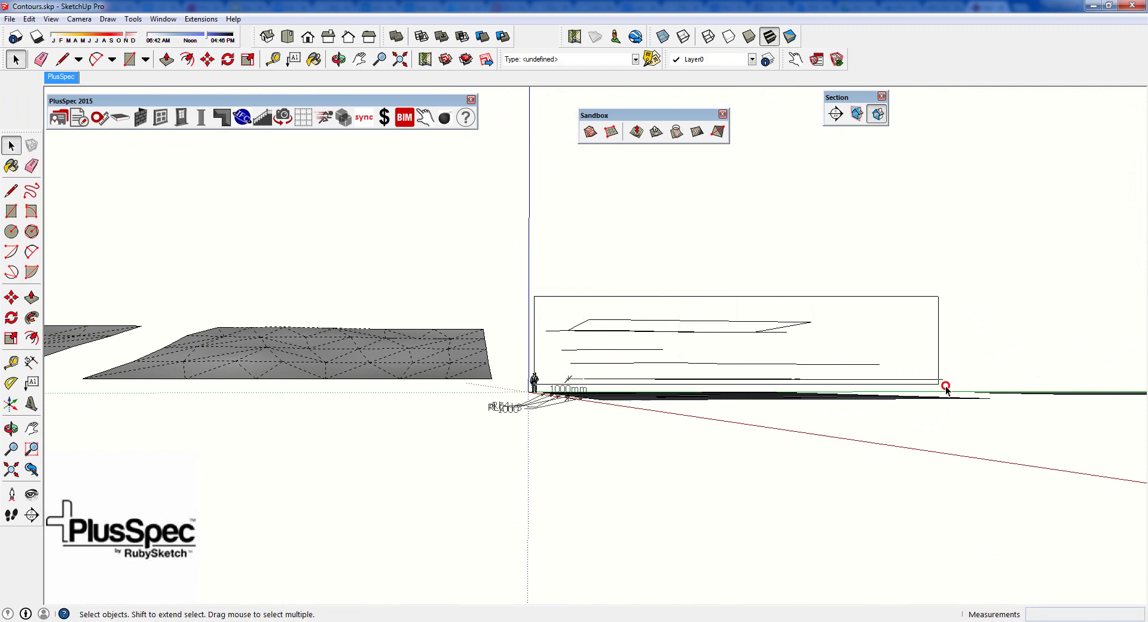
{"action": "middle_click_drag", "start_coordinate": [794, 333], "coordinate": [823, 422]}
{"action": "left_click", "coordinate": [589, 132]}
Step: Examine the flat pad and the surrounding slopes of the regenerated terrain from several angles
{"action": "middle_click_drag", "start_coordinate": [637, 312], "coordinate": [674, 290]}
{"action": "scroll", "coordinate": [615, 328], "scroll_direction": "up", "scroll_amount": 5}
{"action": "middle_click_drag", "start_coordinate": [611, 337], "coordinate": [722, 281]}
{"action": "scroll", "coordinate": [742, 299], "scroll_direction": "down", "scroll_amount": 2}
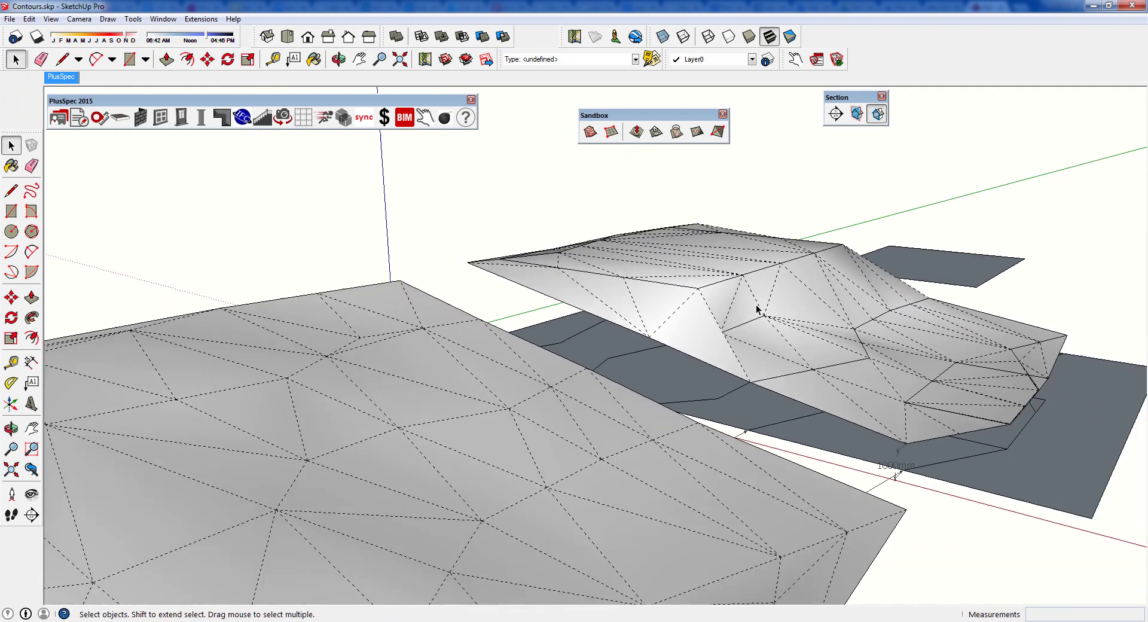
{"action": "middle_click_drag", "start_coordinate": [759, 313], "coordinate": [623, 358]}
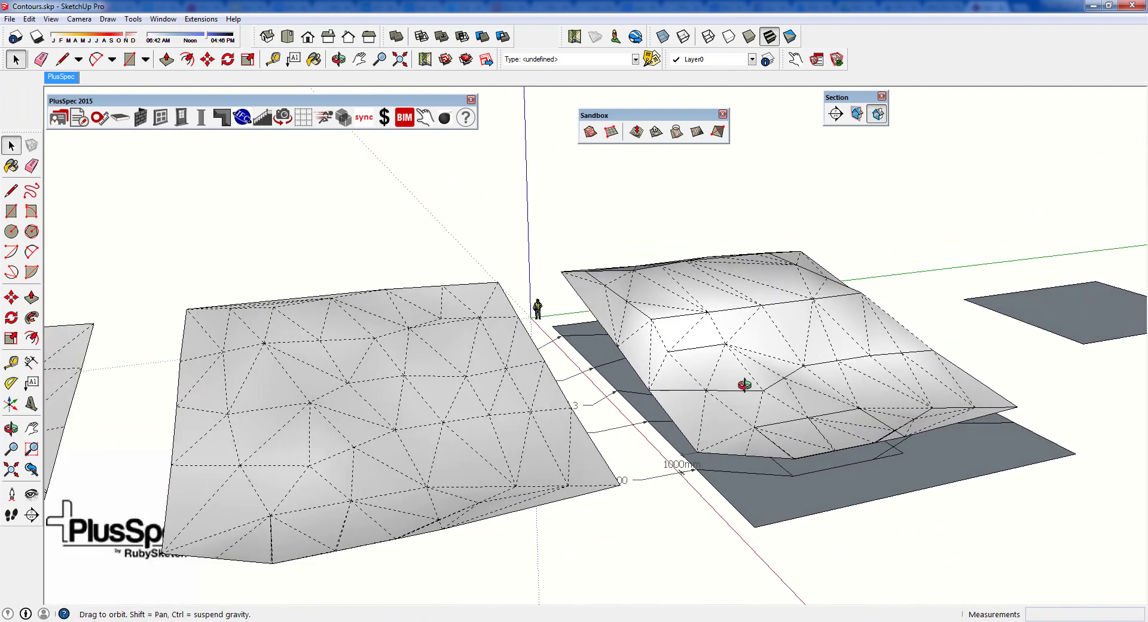
{"action": "middle_click_drag", "start_coordinate": [744, 385], "coordinate": [831, 328]}
{"action": "scroll", "coordinate": [921, 319], "scroll_direction": "up", "scroll_amount": 3}
Step: Draw a closed loop of 2740 mm high Brick Veneer walls around the rectangle beside the site with the Wall Tool
{"action": "left_click", "coordinate": [141, 118]}
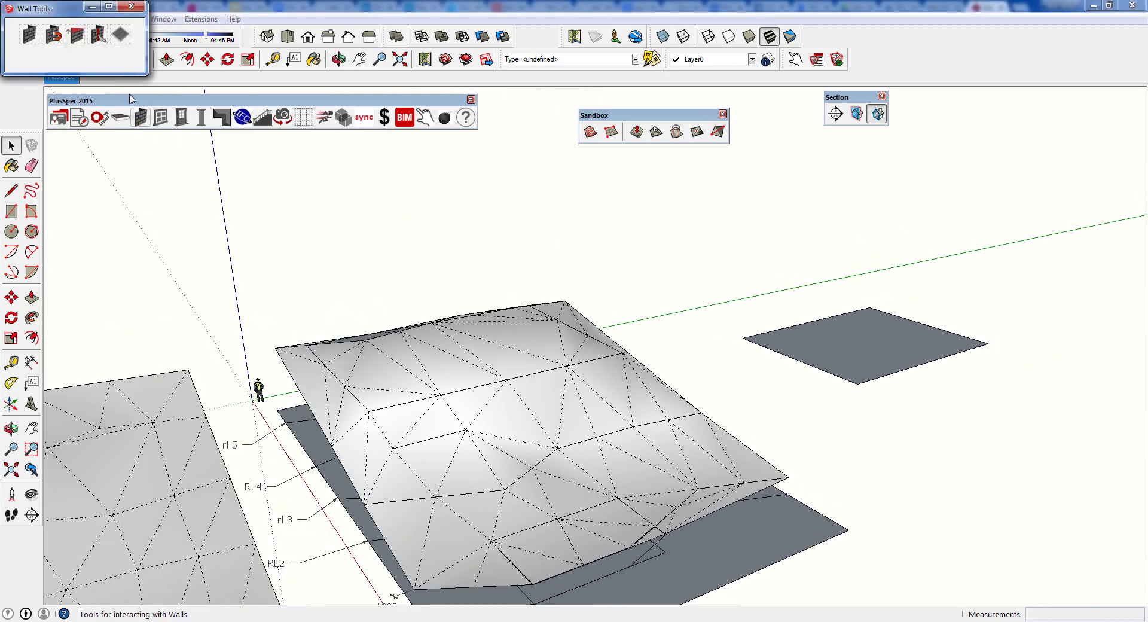
{"action": "left_click", "coordinate": [28, 36]}
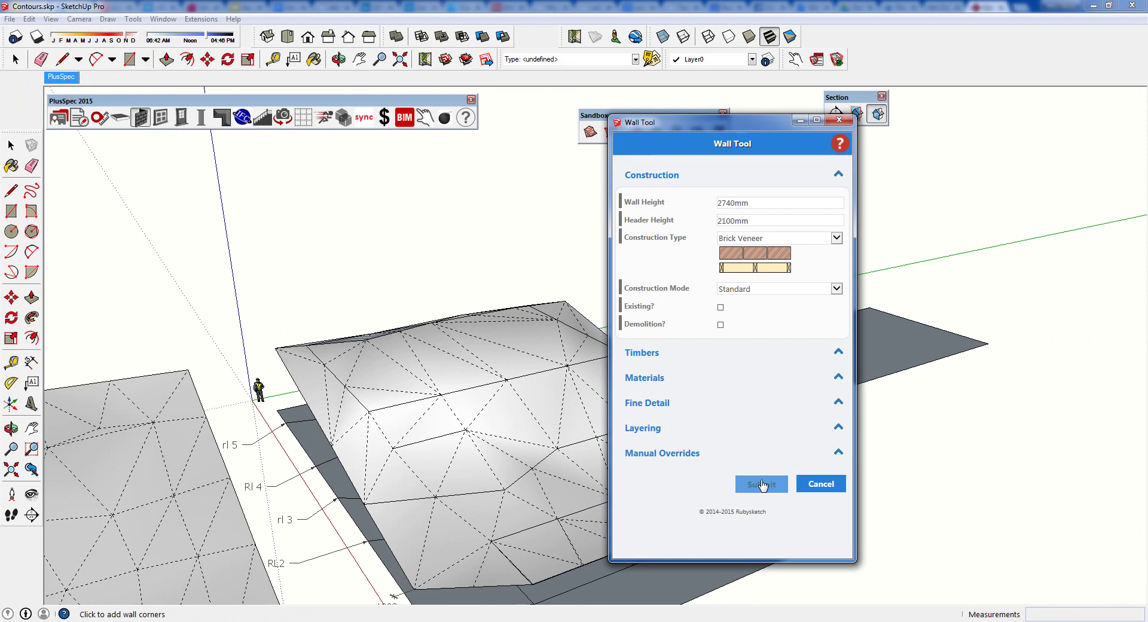
{"action": "left_click", "coordinate": [763, 479]}
{"action": "left_click", "coordinate": [989, 343]}
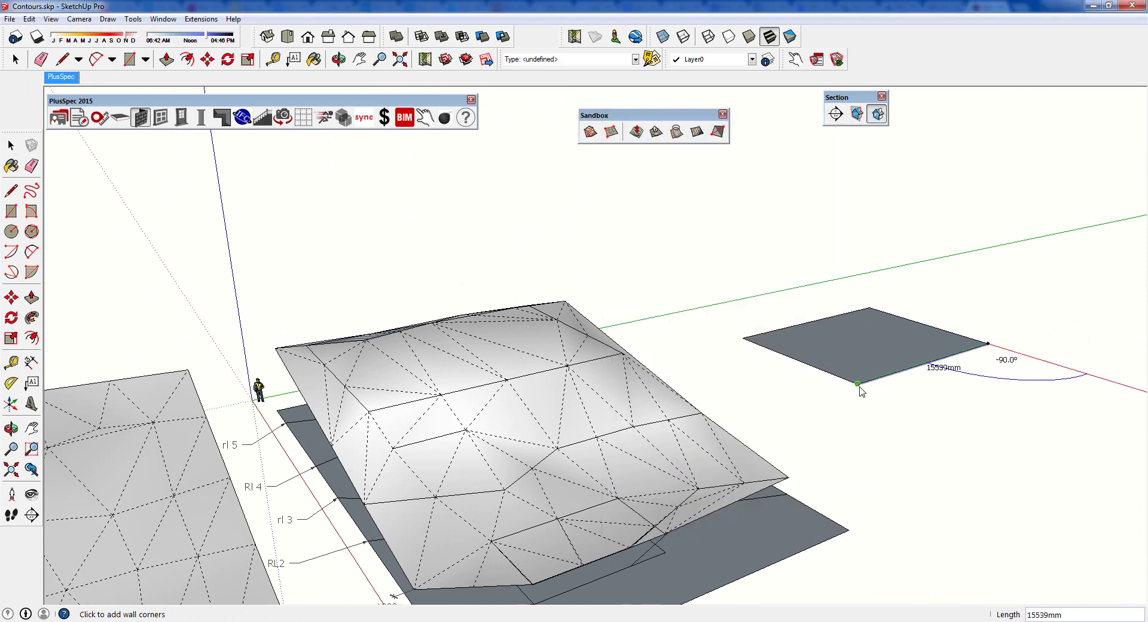
{"action": "left_click", "coordinate": [743, 338]}
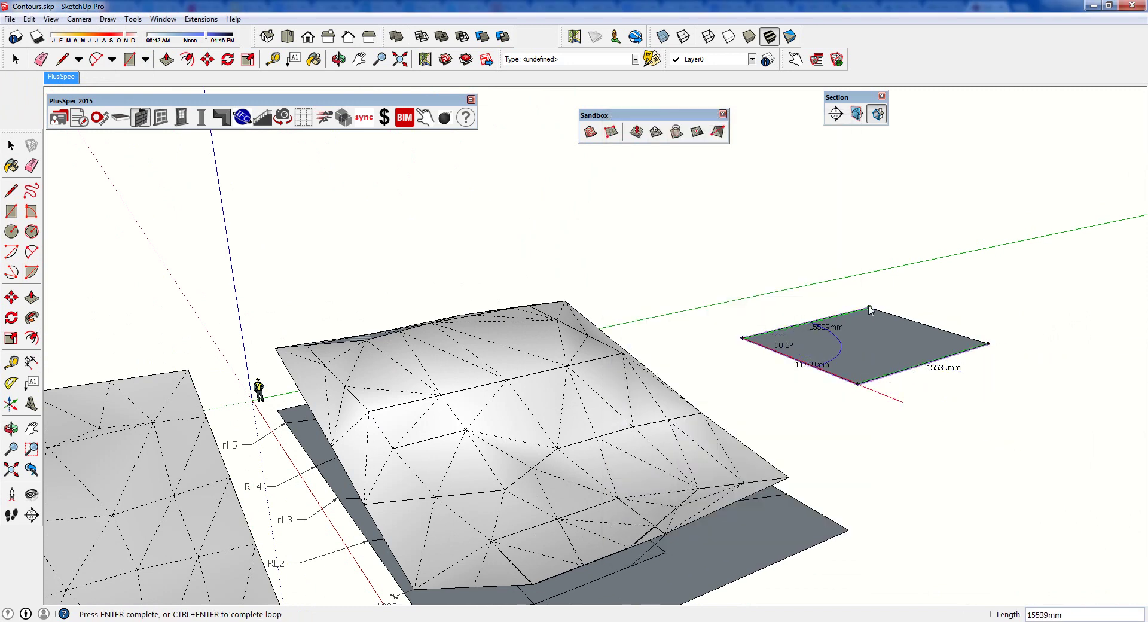
{"action": "mouse_move", "coordinate": [975, 367]}
{"action": "middle_mouse_down"}
{"action": "mouse_move", "coordinate": [928, 367]}
{"action": "mouse_move", "coordinate": [936, 386]}
{"action": "middle_mouse_up"}
Step: Select the brick walls with their floor rectangle and move them together onto the terrain's flat pad
{"action": "key", "text": "space"}
{"action": "left_click_drag", "start_coordinate": [1017, 411], "coordinate": [777, 273]}
{"action": "middle_click_drag", "start_coordinate": [645, 363], "coordinate": [1007, 362]}
{"action": "key", "text": "m"}
{"action": "left_click", "coordinate": [1008, 362]}
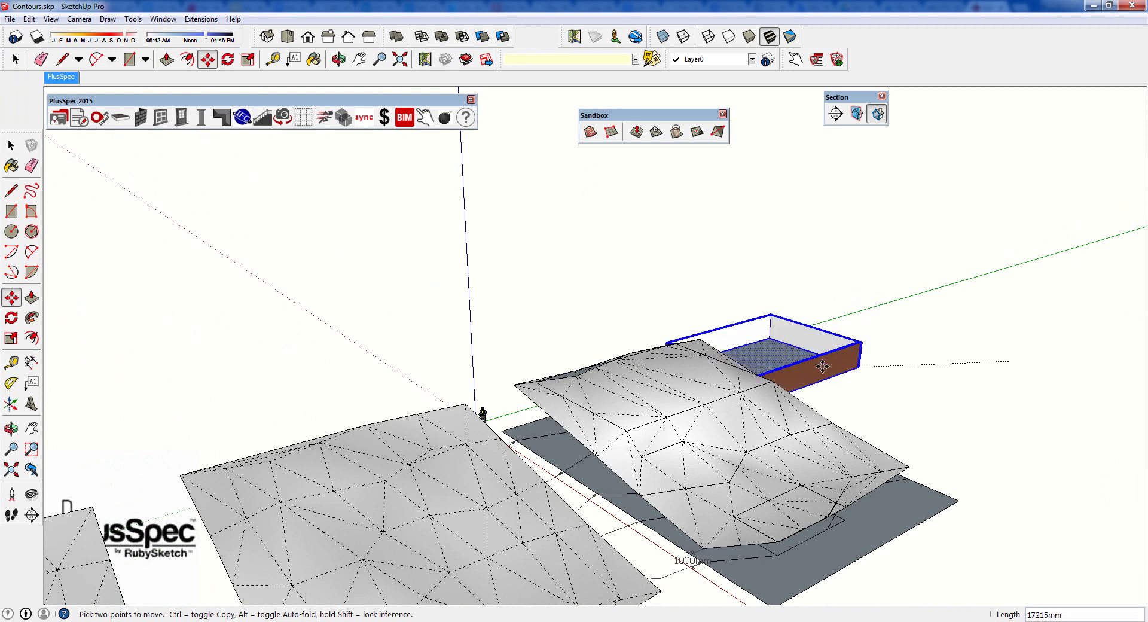
{"action": "scroll", "coordinate": [700, 404], "scroll_direction": "up", "scroll_amount": 3}
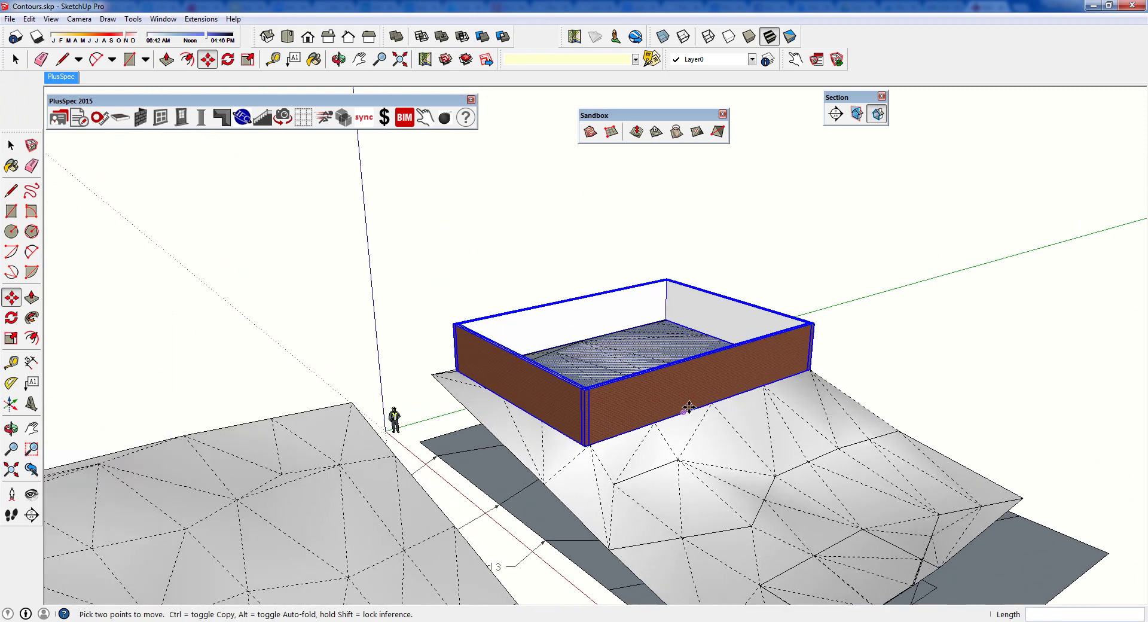
{"action": "middle_click_drag", "start_coordinate": [700, 404], "coordinate": [797, 306]}
{"action": "scroll", "coordinate": [797, 306], "scroll_direction": "down", "scroll_amount": 5}
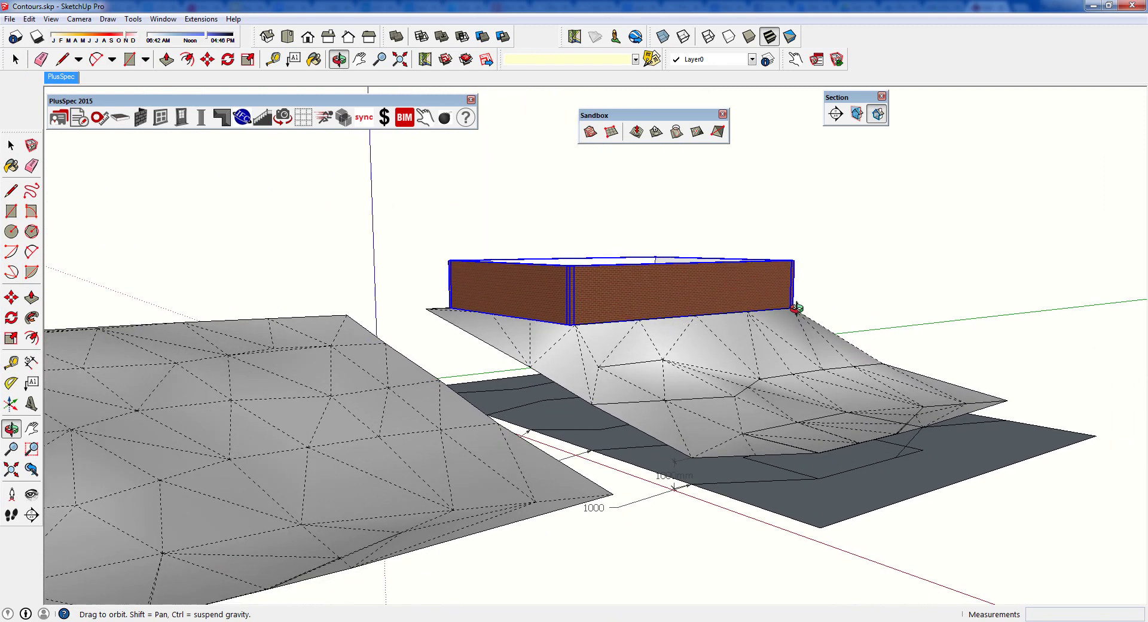
{"action": "left_click_drag", "start_coordinate": [712, 331], "coordinate": [756, 303]}
{"action": "key", "text": "m"}
{"action": "scroll", "coordinate": [757, 304], "scroll_direction": "up", "scroll_amount": 4}
{"action": "scroll", "coordinate": [748, 296], "scroll_direction": "up", "scroll_amount": 8}
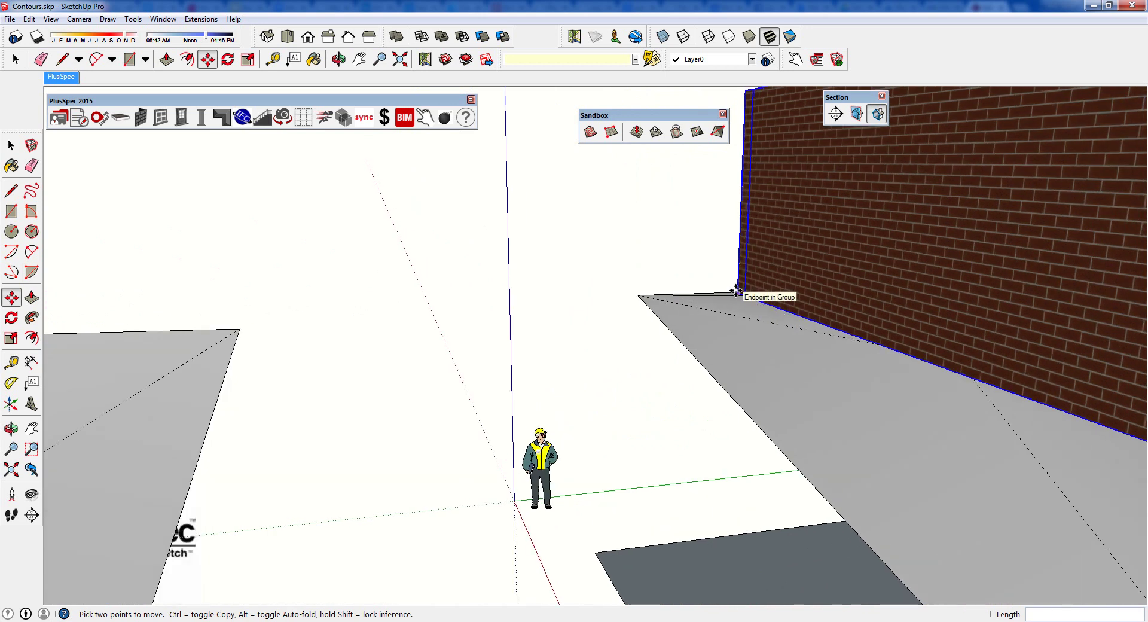
{"action": "left_click", "coordinate": [736, 292]}
{"action": "scroll", "coordinate": [736, 292], "scroll_direction": "down", "scroll_amount": 6}
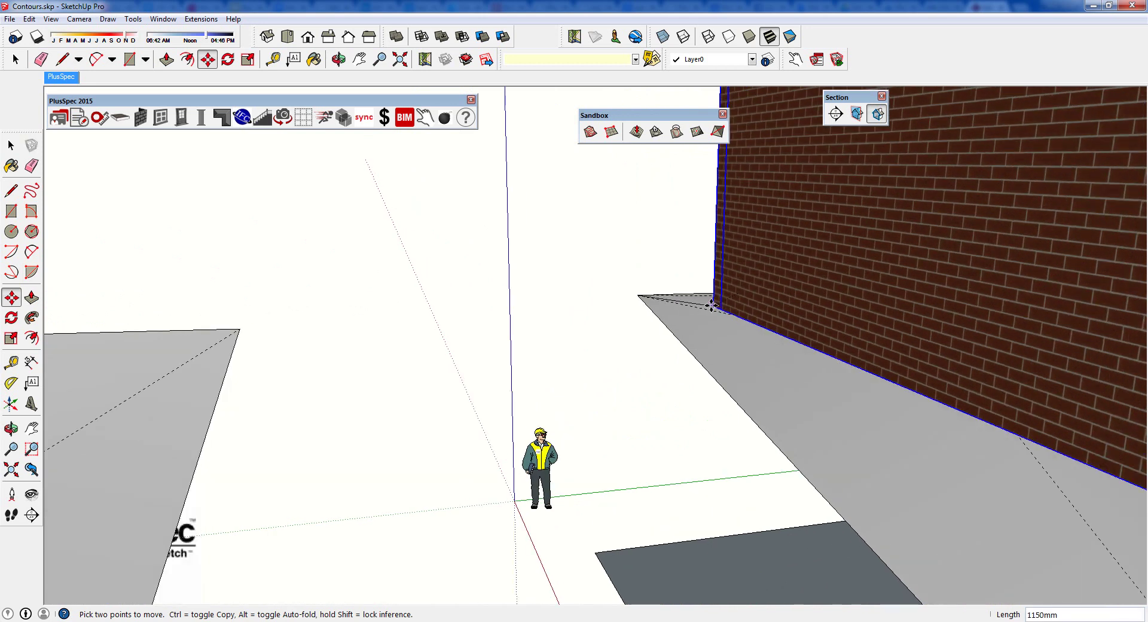
{"action": "scroll", "coordinate": [646, 305], "scroll_direction": "down", "scroll_amount": 4}
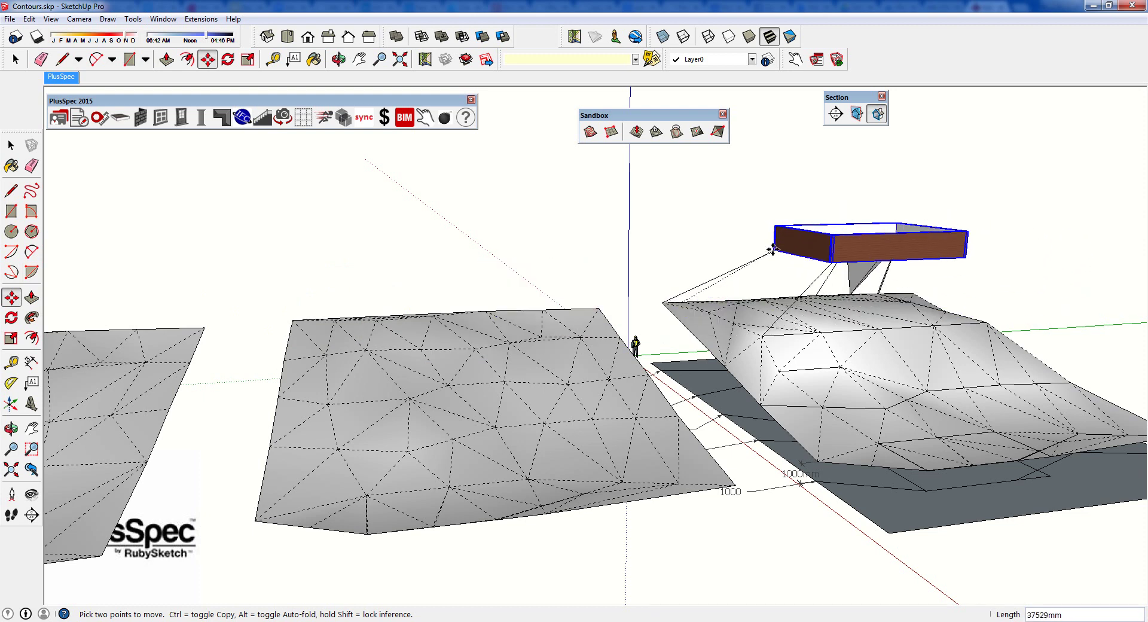
{"action": "key", "text": "Escape"}
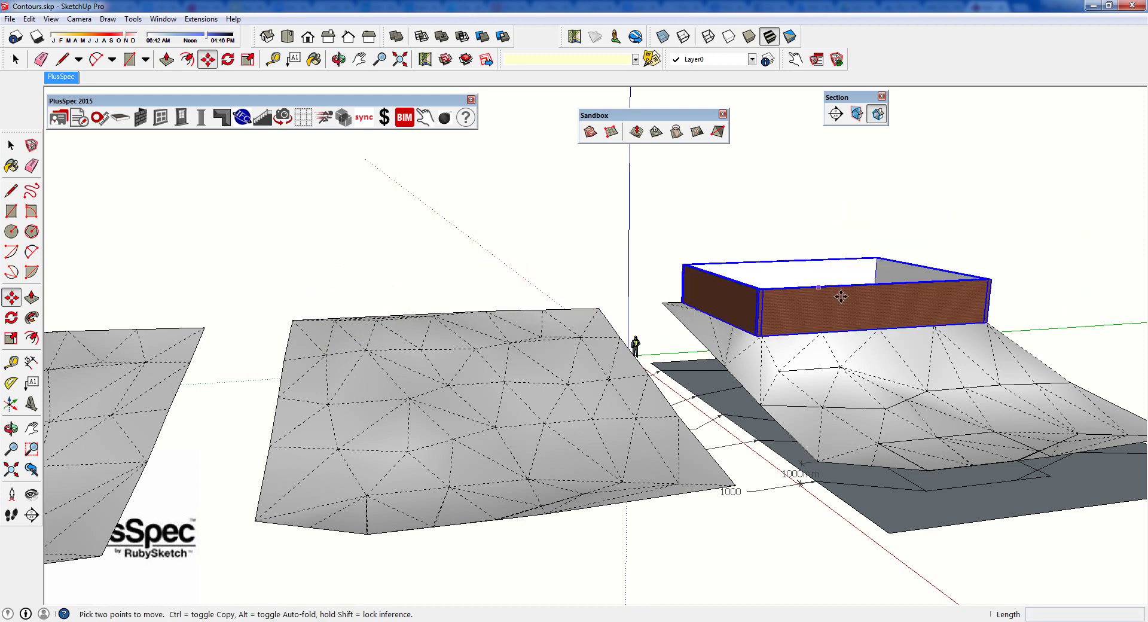
Step: Select all connected walls and move them from the flat pad onto the terrain mesh farthest from the site
{"action": "key", "text": "space"}
{"action": "right_click", "coordinate": [839, 316]}
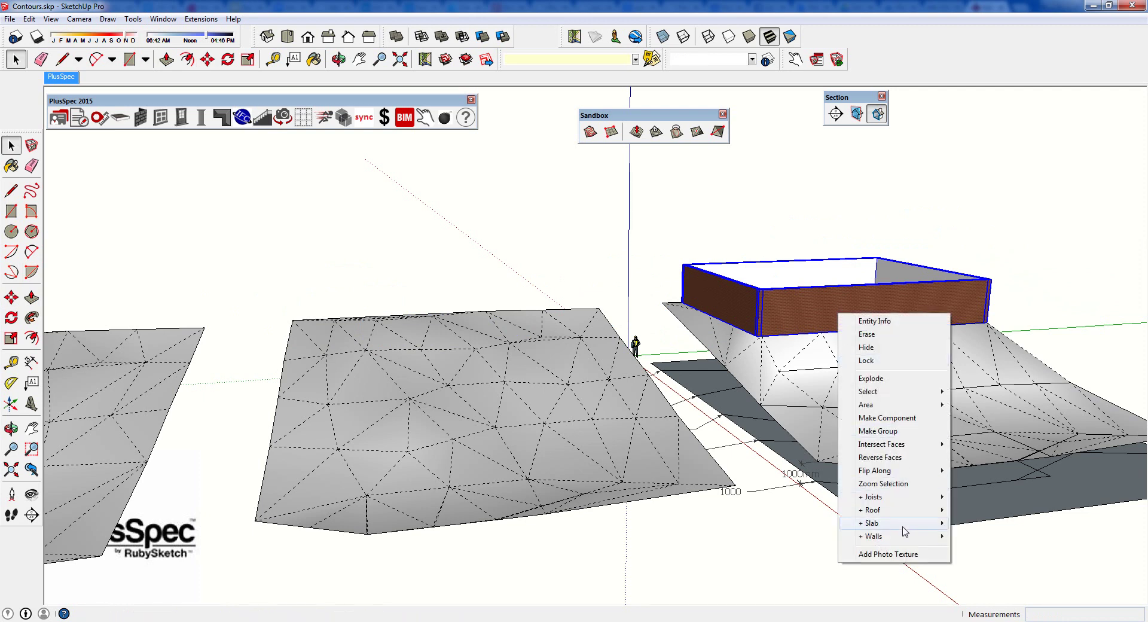
{"action": "mouse_move", "coordinate": [905, 540]}
{"action": "left_click", "coordinate": [975, 576]}
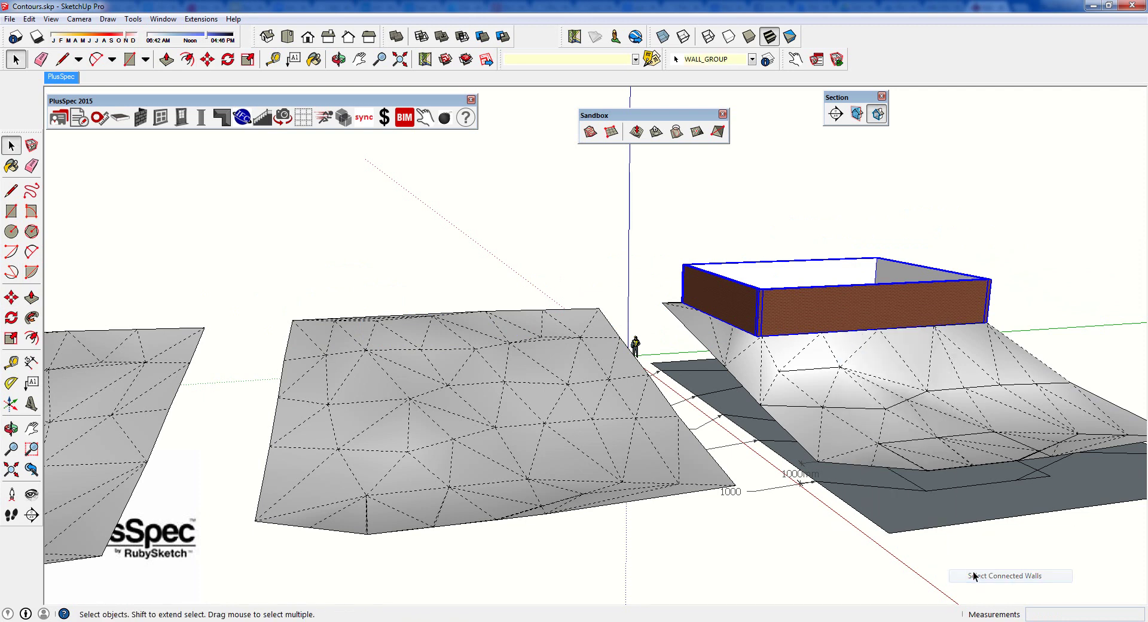
{"action": "middle_click_drag", "start_coordinate": [763, 359], "coordinate": [807, 308]}
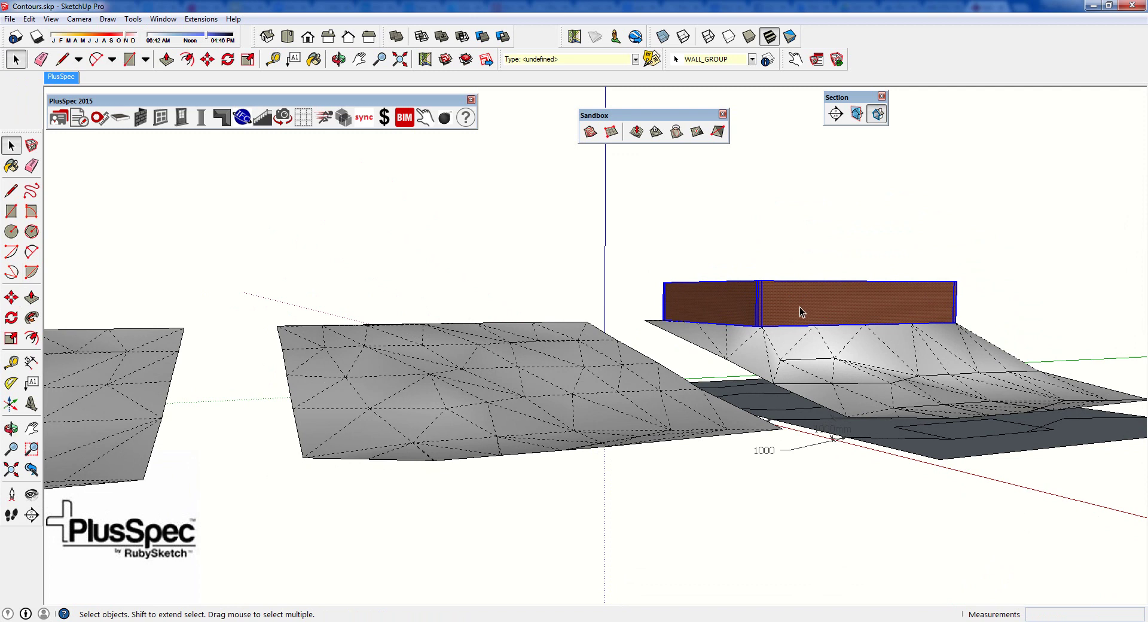
{"action": "key", "text": "m"}
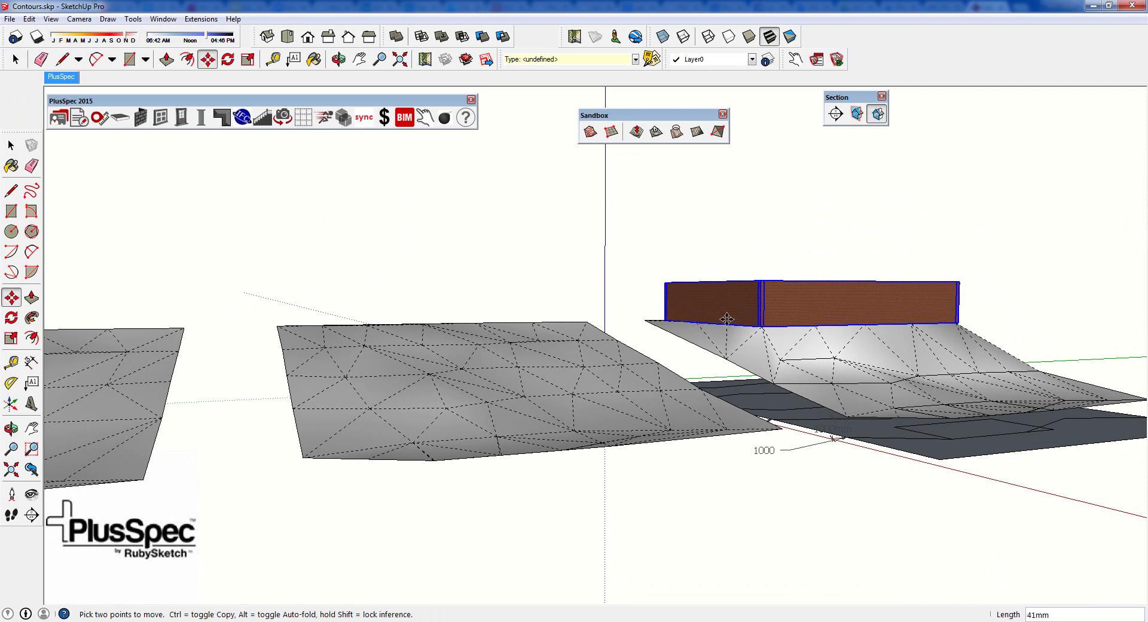
{"action": "middle_click_drag", "start_coordinate": [496, 317], "coordinate": [782, 336]}
{"action": "left_click_drag", "start_coordinate": [781, 336], "coordinate": [633, 383]}
{"action": "left_click", "coordinate": [633, 383]}
Step: Examine where the terrain mesh cuts through the brick walls, including the wall edges hidden behind the surface
{"action": "middle_click_drag", "start_coordinate": [633, 383], "coordinate": [686, 389]}
{"action": "scroll", "coordinate": [635, 358], "scroll_direction": "up", "scroll_amount": 5}
{"action": "middle_click_drag", "start_coordinate": [638, 359], "coordinate": [772, 387]}
{"action": "key", "text": "m"}
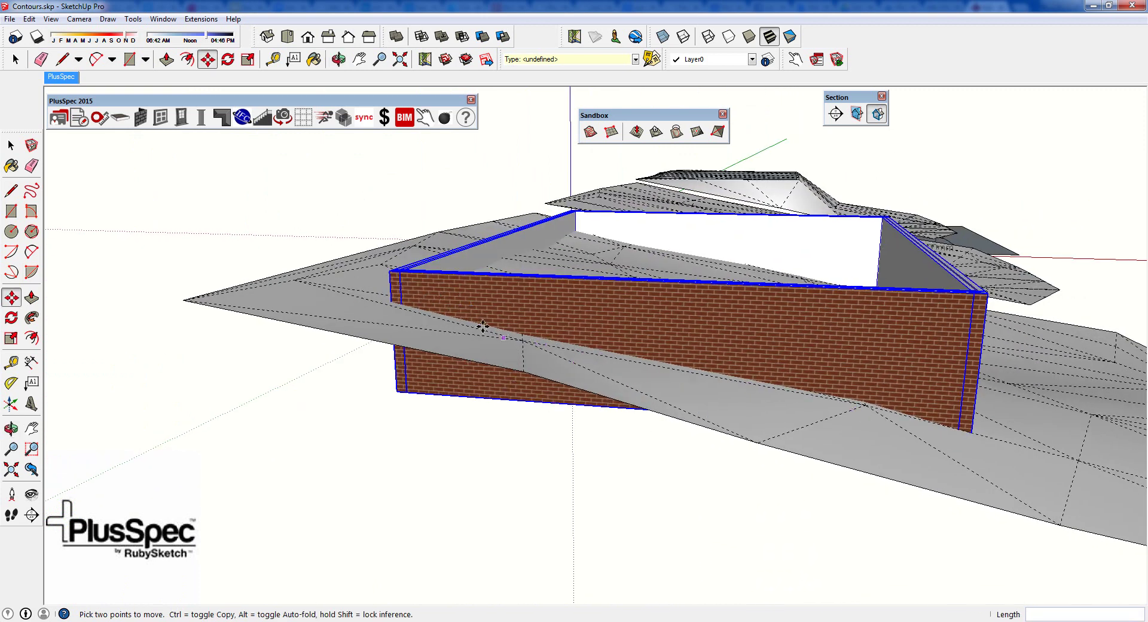
{"action": "middle_click_drag", "start_coordinate": [695, 358], "coordinate": [645, 354]}
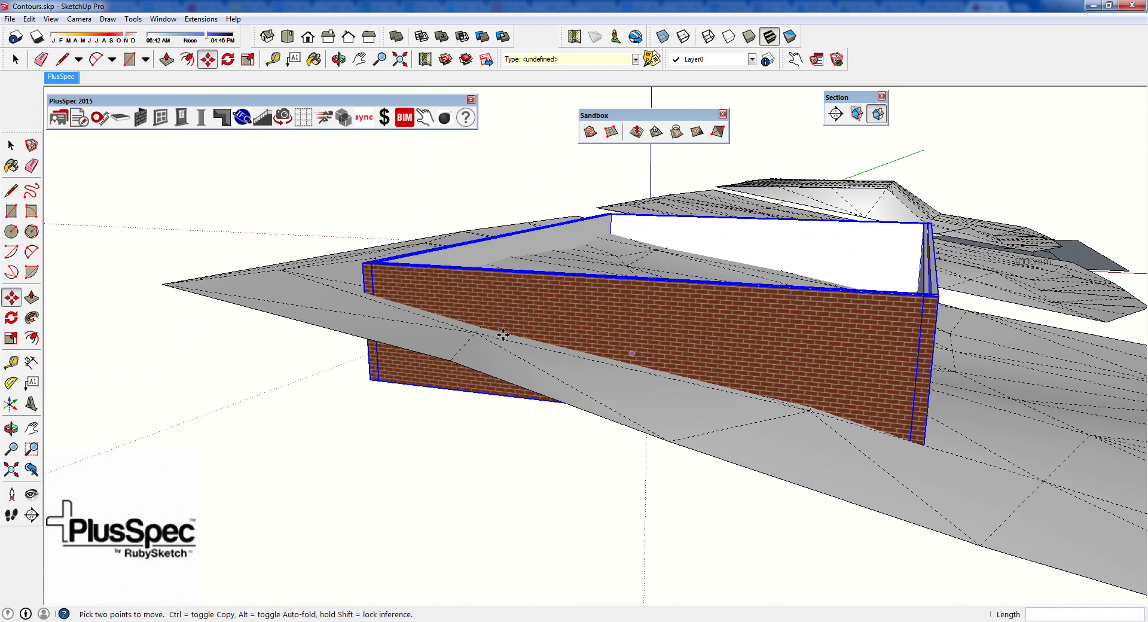
{"action": "scroll", "coordinate": [416, 297], "scroll_direction": "up", "scroll_amount": 2}
{"action": "scroll", "coordinate": [413, 297], "scroll_direction": "up", "scroll_amount": 2}
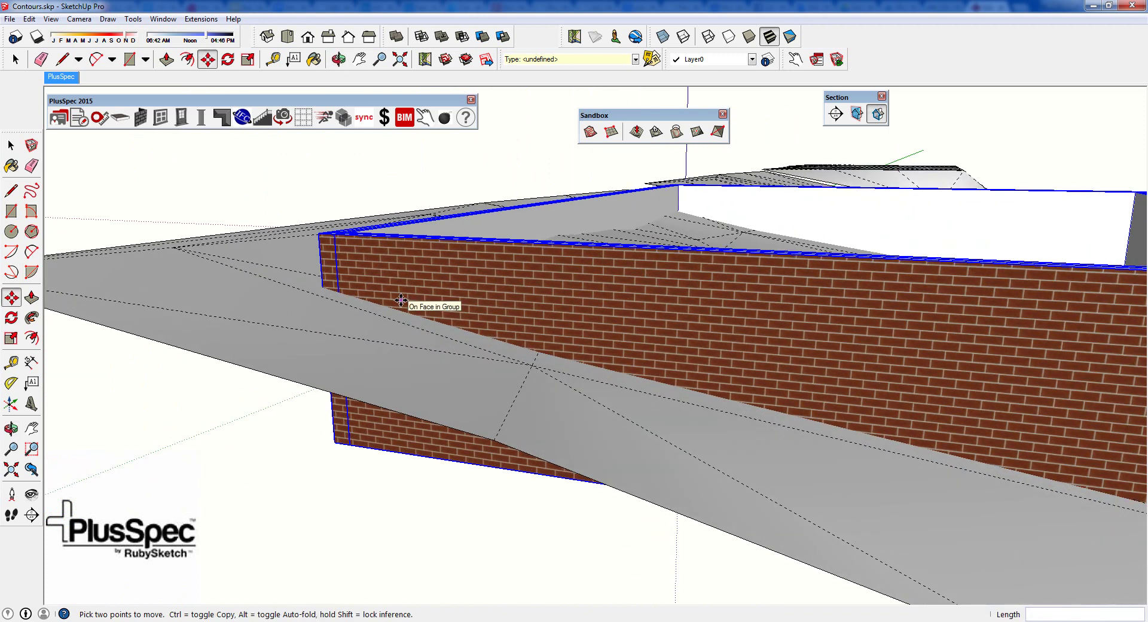
{"action": "key", "text": "k"}
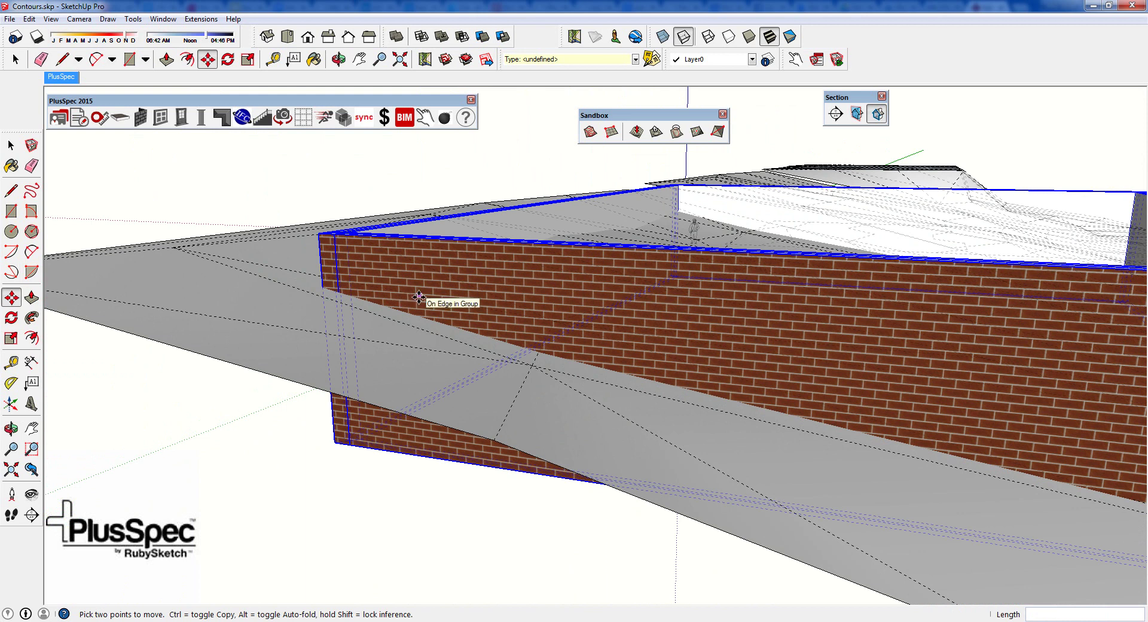
{"action": "key", "text": "k"}
{"action": "key", "text": "k"}
{"action": "key", "text": "k"}
{"action": "middle_click_drag", "start_coordinate": [423, 299], "coordinate": [471, 297]}
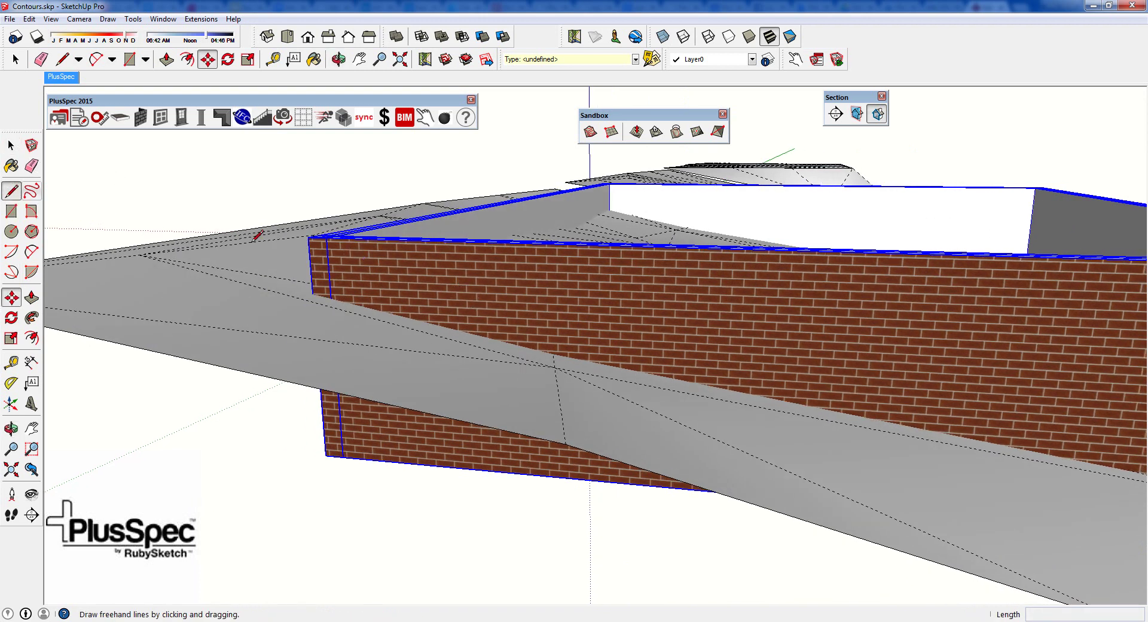
Step: Trace the ground line on the front brick wall with connected lines along the terrain intersection, from one wall corner to the other
{"action": "left_click", "coordinate": [12, 191]}
{"action": "scroll", "coordinate": [306, 294], "scroll_direction": "up", "scroll_amount": 5}
{"action": "left_click", "coordinate": [305, 296]}
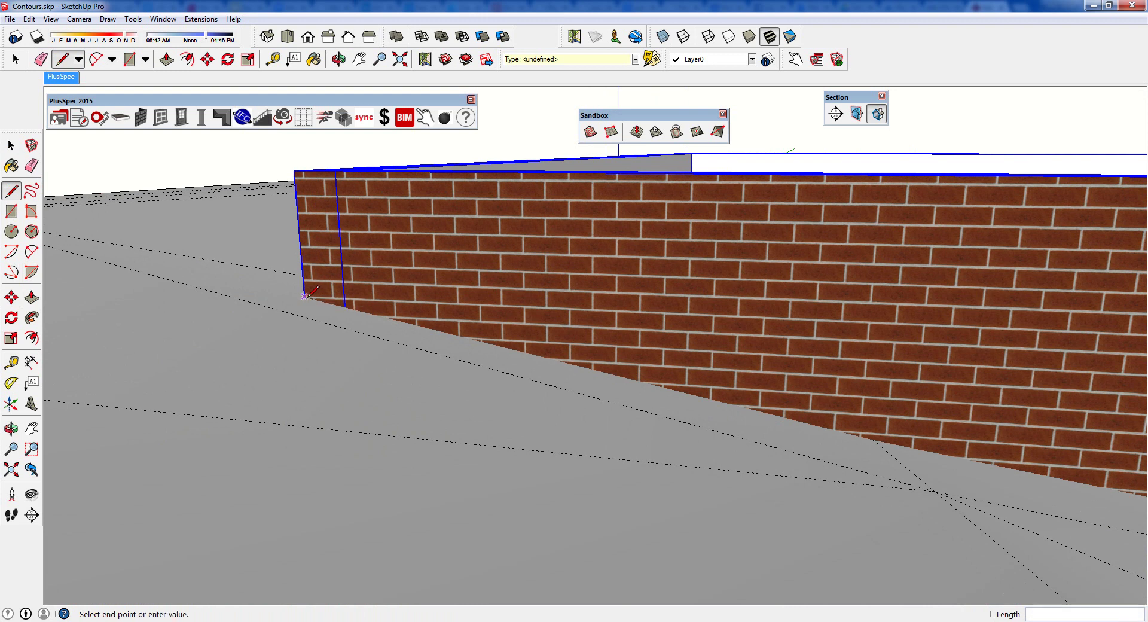
{"action": "scroll", "coordinate": [353, 317], "scroll_direction": "down", "scroll_amount": 3}
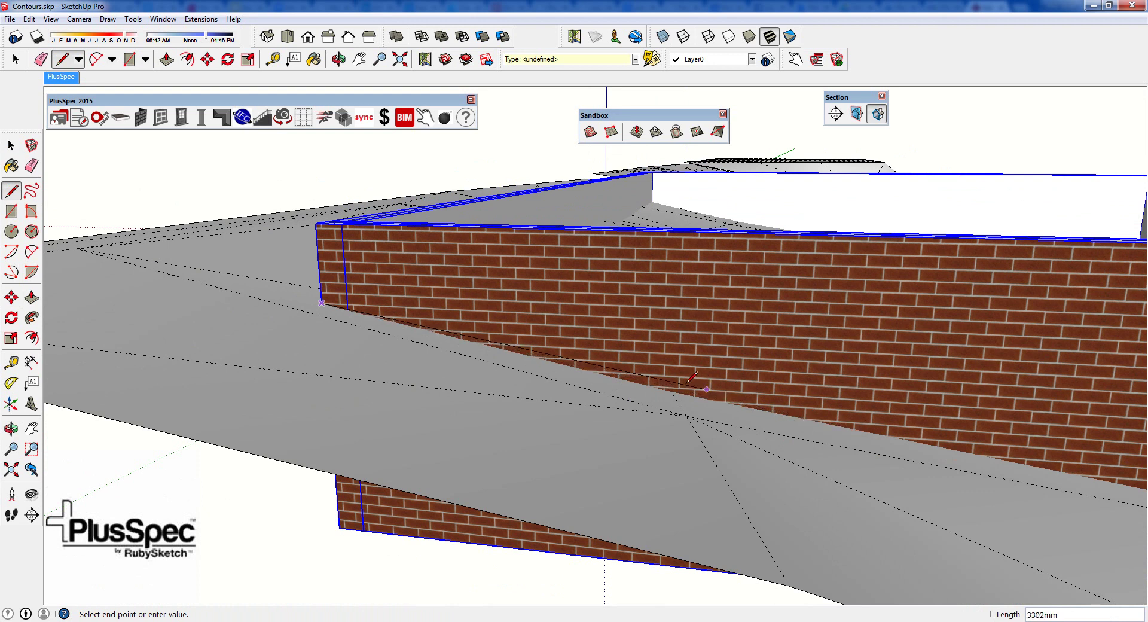
{"action": "middle_click_drag", "start_coordinate": [803, 408], "coordinate": [550, 378]}
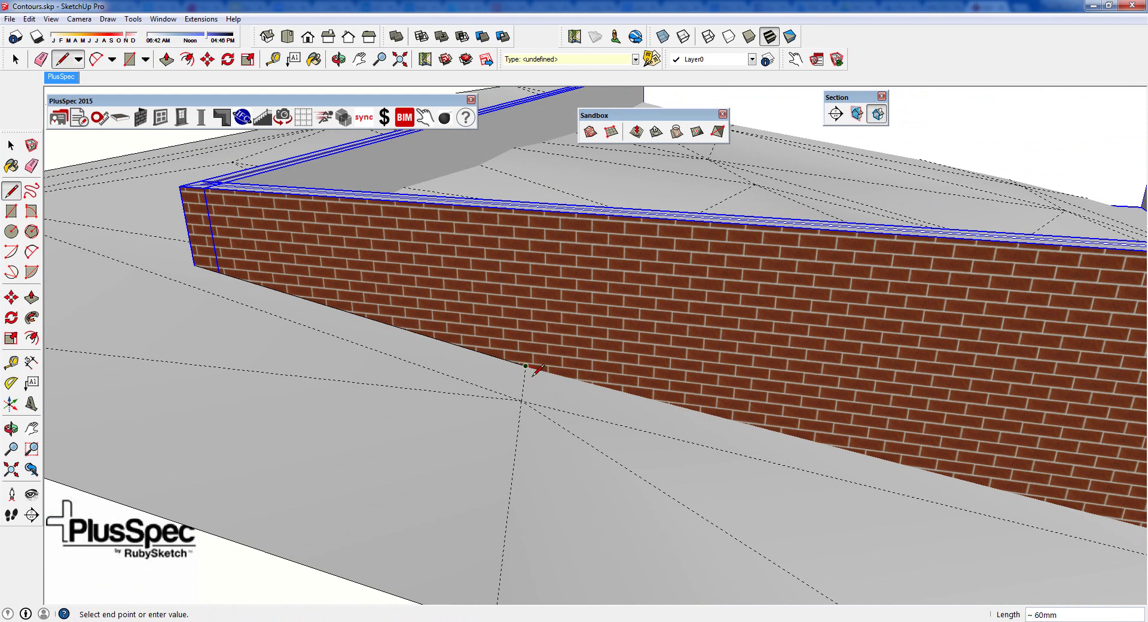
{"action": "scroll", "coordinate": [537, 369], "scroll_direction": "down", "scroll_amount": 6}
{"action": "scroll", "coordinate": [546, 383], "scroll_direction": "up", "scroll_amount": 3}
{"action": "scroll", "coordinate": [984, 512], "scroll_direction": "up", "scroll_amount": 6}
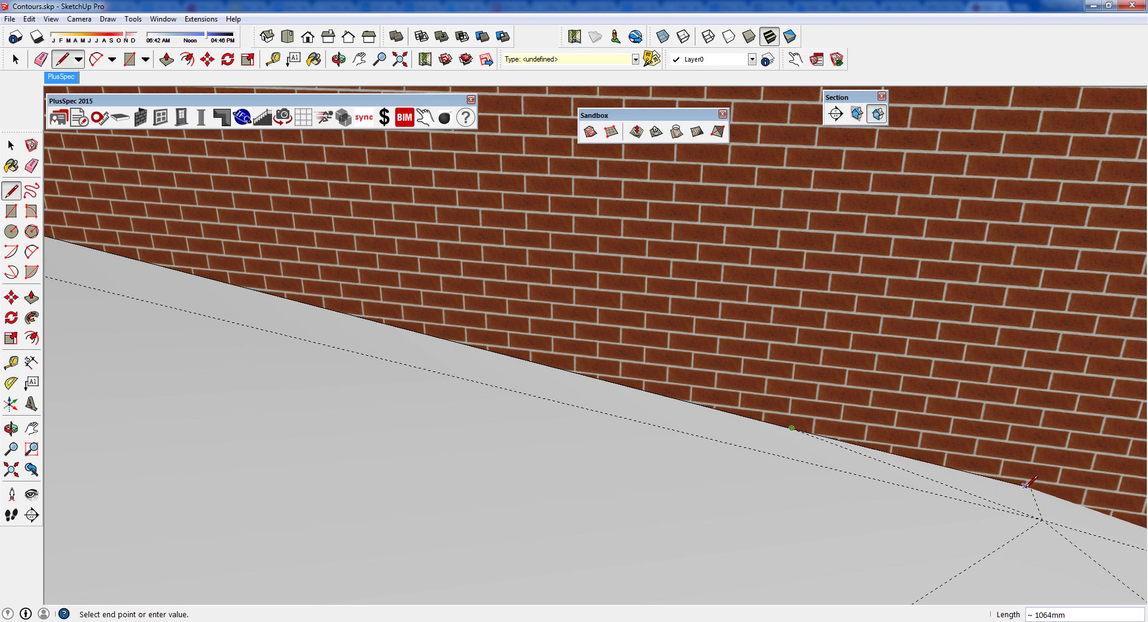
{"action": "middle_click_drag", "start_coordinate": [1053, 503], "coordinate": [538, 367]}
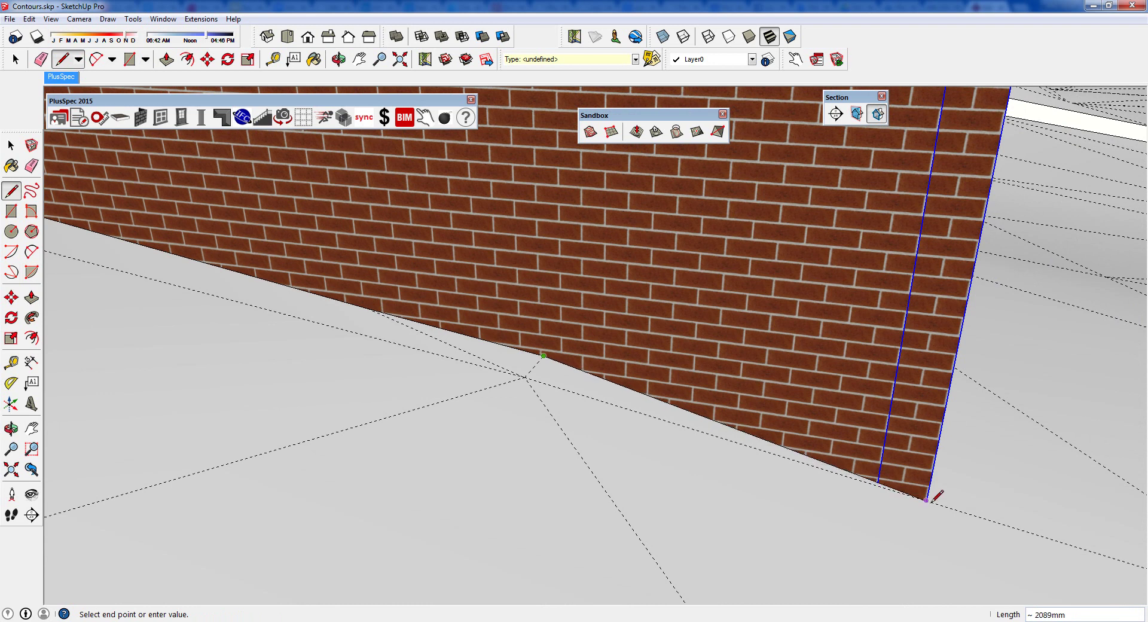
{"action": "scroll", "coordinate": [911, 493], "scroll_direction": "down", "scroll_amount": 10}
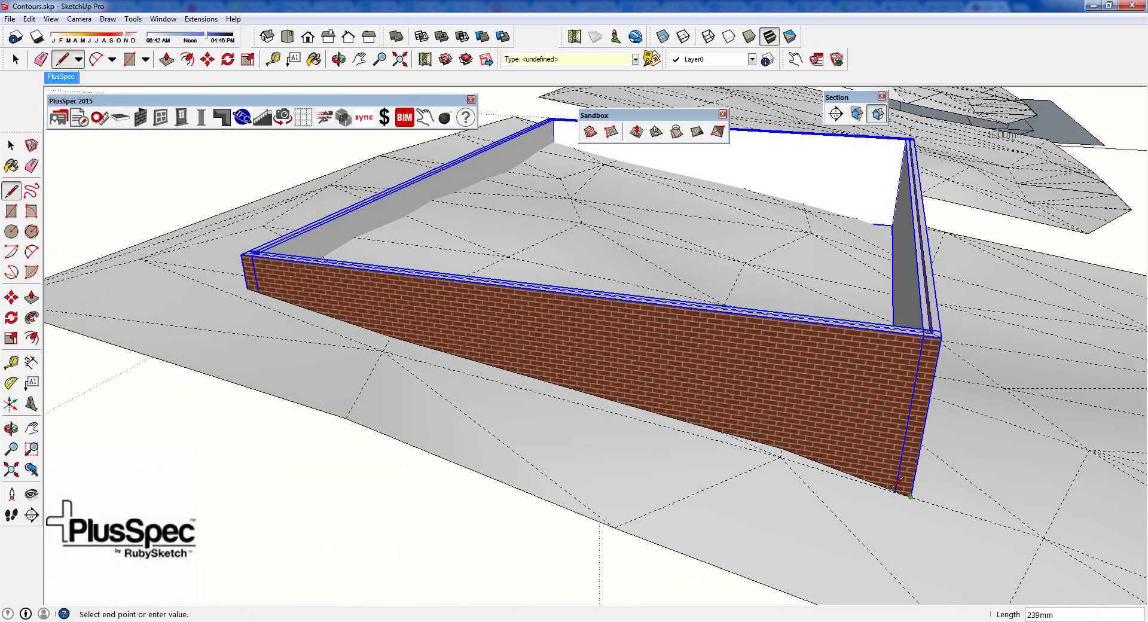
{"action": "middle_click_drag", "start_coordinate": [885, 473], "coordinate": [856, 441]}
{"action": "key", "text": "space"}
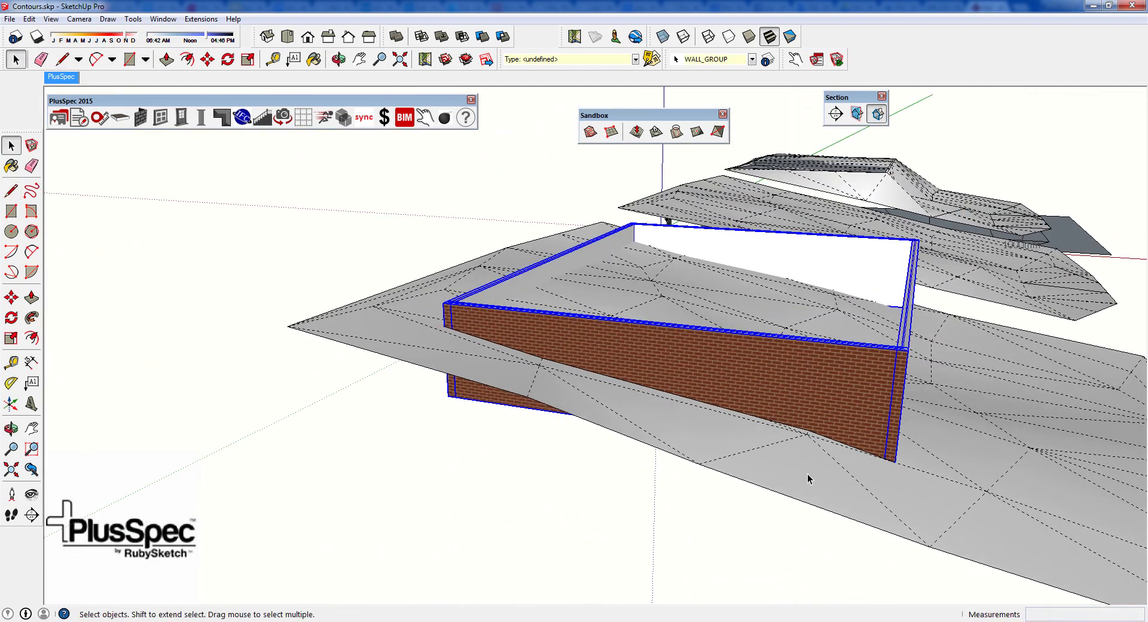
Step: Hide the terrain mesh around the brick walls and turn off the display of hidden geometry
{"action": "left_click", "coordinate": [807, 479]}
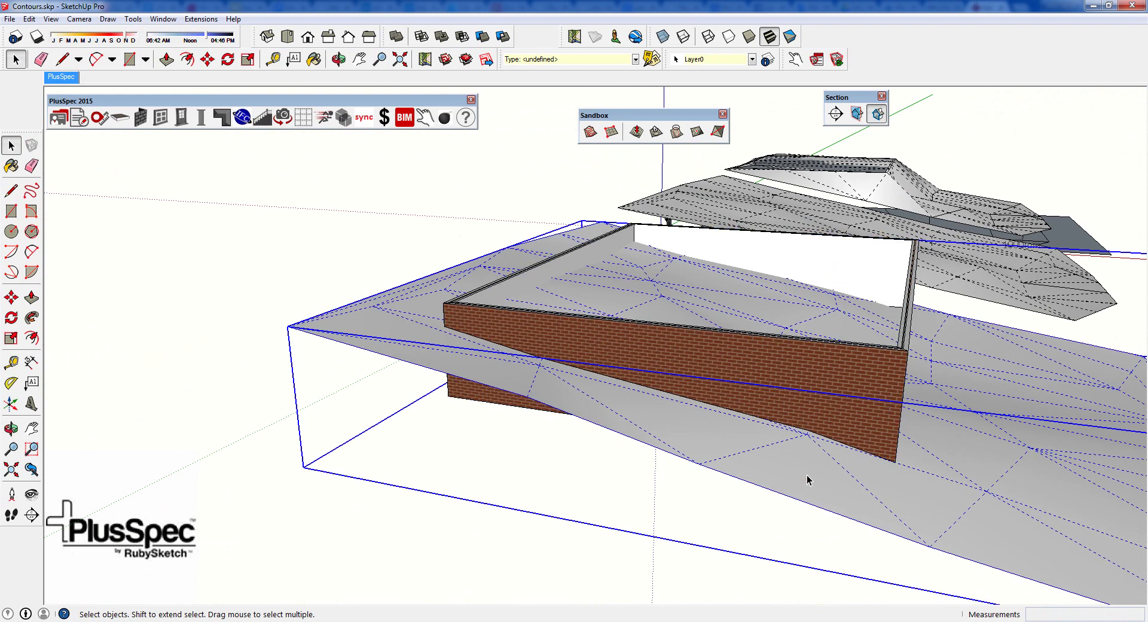
{"action": "right_click", "coordinate": [808, 480]}
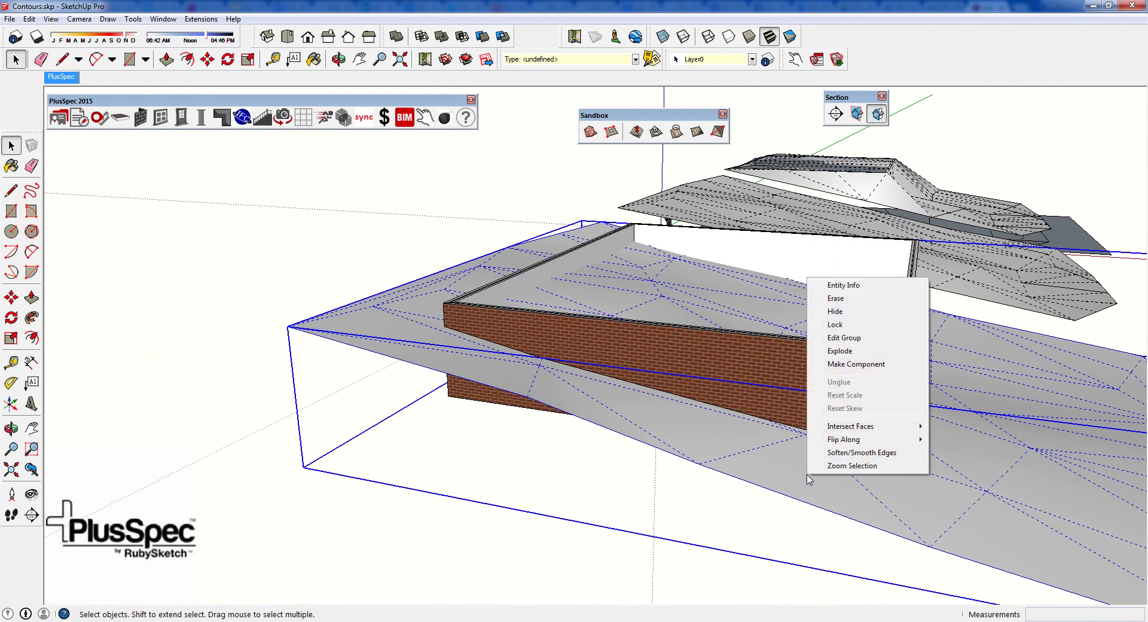
{"action": "left_click", "coordinate": [835, 312]}
{"action": "middle_click_drag", "start_coordinate": [638, 409], "coordinate": [817, 235]}
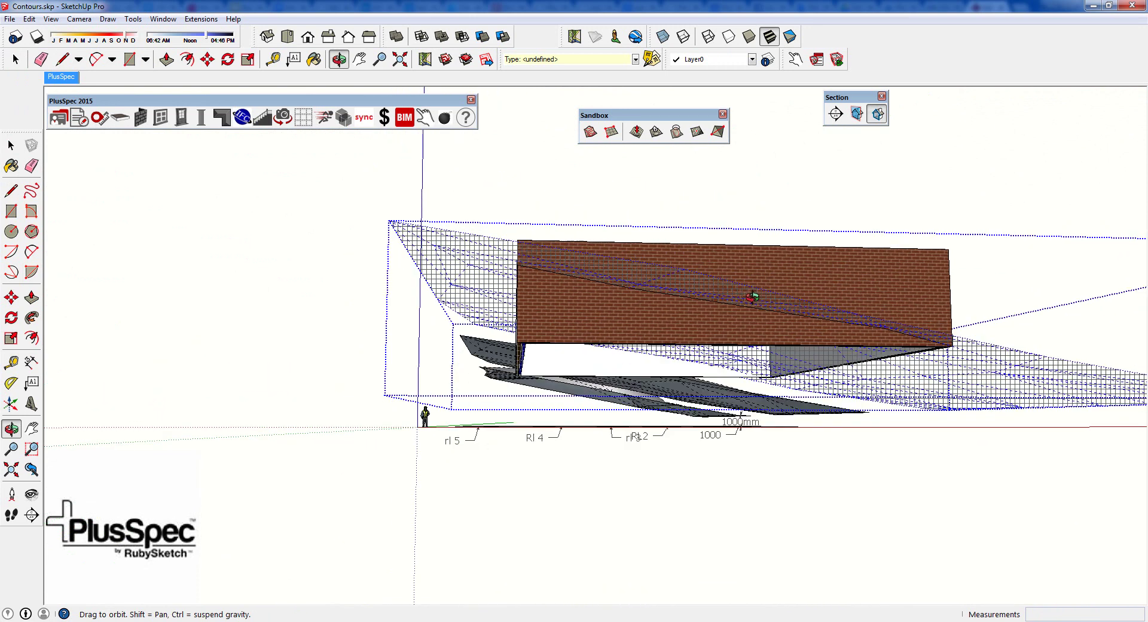
{"action": "left_click_drag", "start_coordinate": [753, 297], "coordinate": [672, 367]}
{"action": "key", "text": "space"}
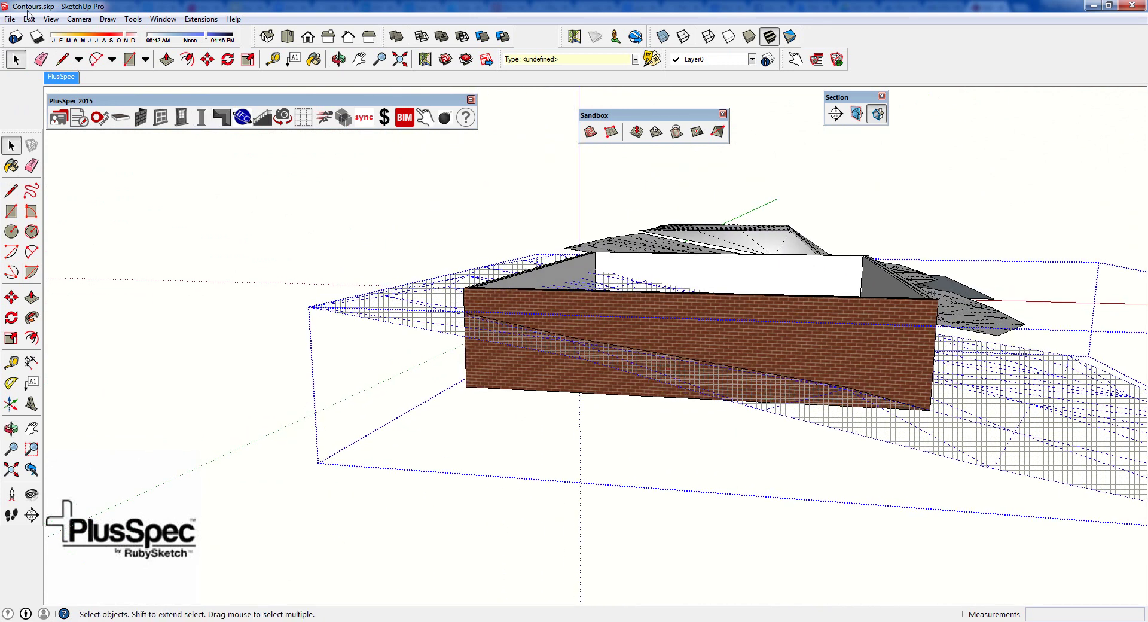
{"action": "left_click", "coordinate": [52, 18]}
{"action": "left_click", "coordinate": [81, 65]}
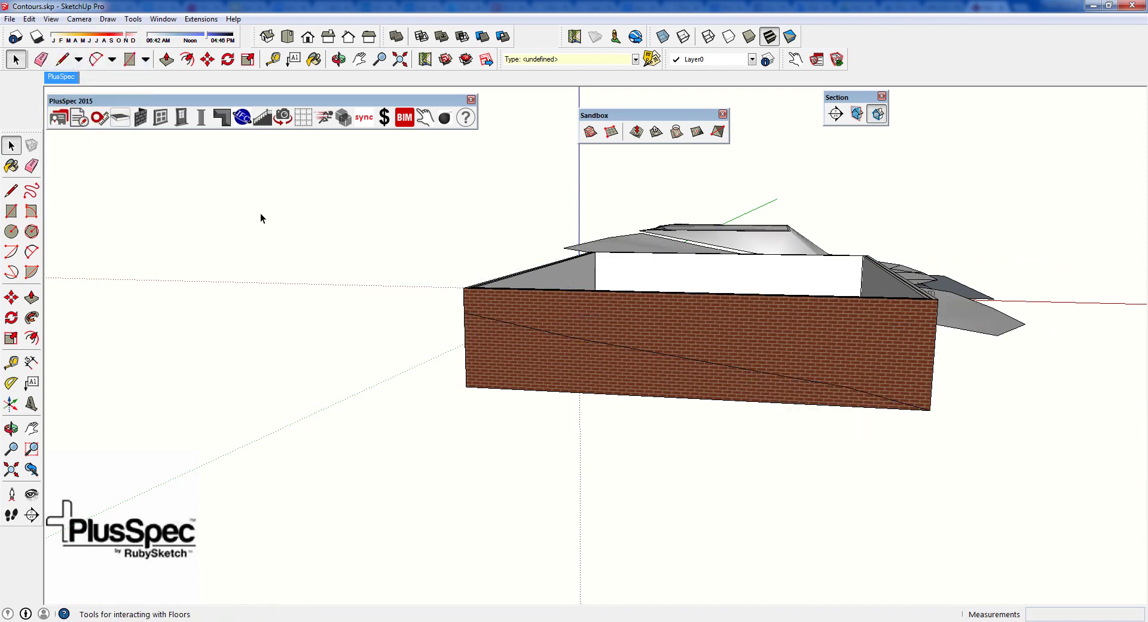
{"action": "scroll", "coordinate": [721, 354], "scroll_direction": "up", "scroll_amount": 2}
{"action": "middle_click_drag", "start_coordinate": [720, 354], "coordinate": [674, 328]}
{"action": "key", "text": "space"}
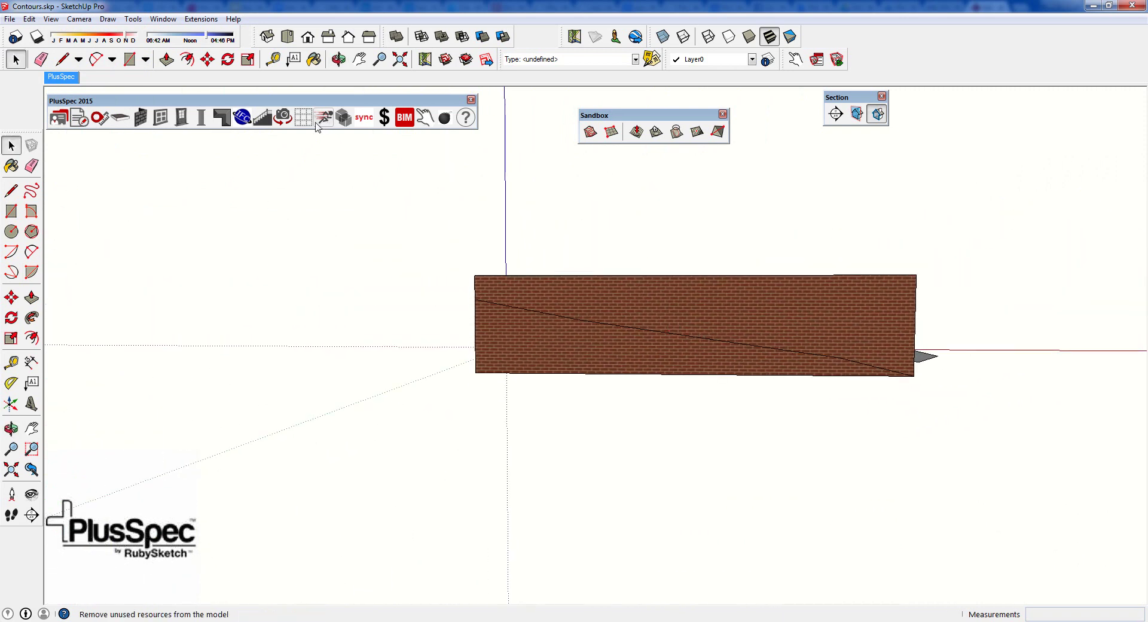
Step: Generate the PlusSpec scenes with Scene Set set to All, and open the ELV 2 and ELV 1 elevations
{"action": "left_click", "coordinate": [284, 120]}
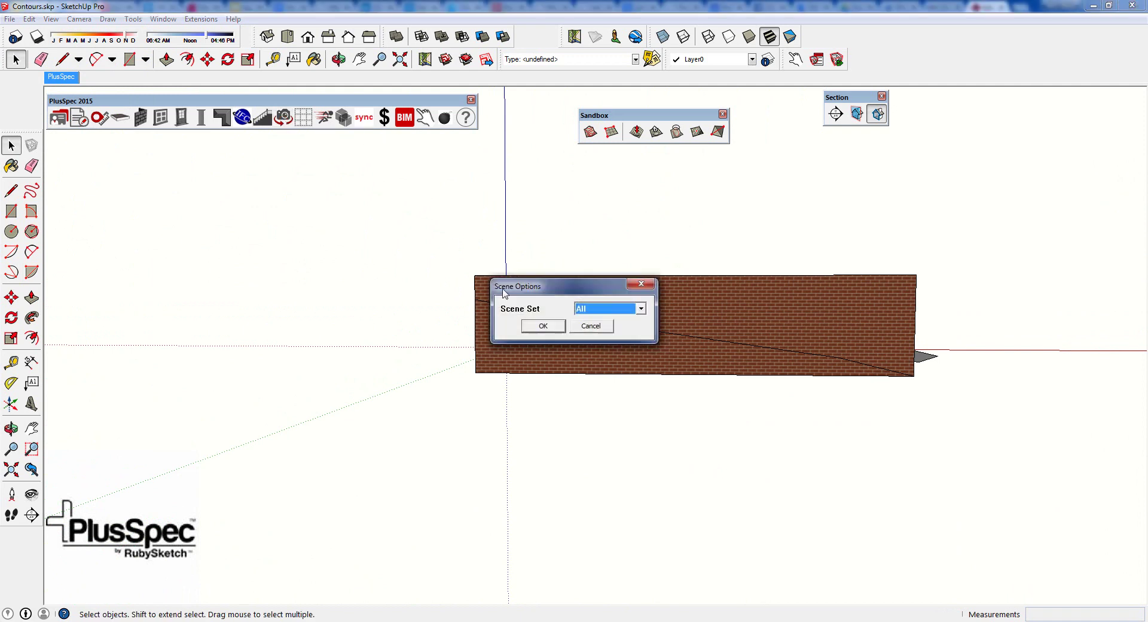
{"action": "left_click", "coordinate": [543, 326]}
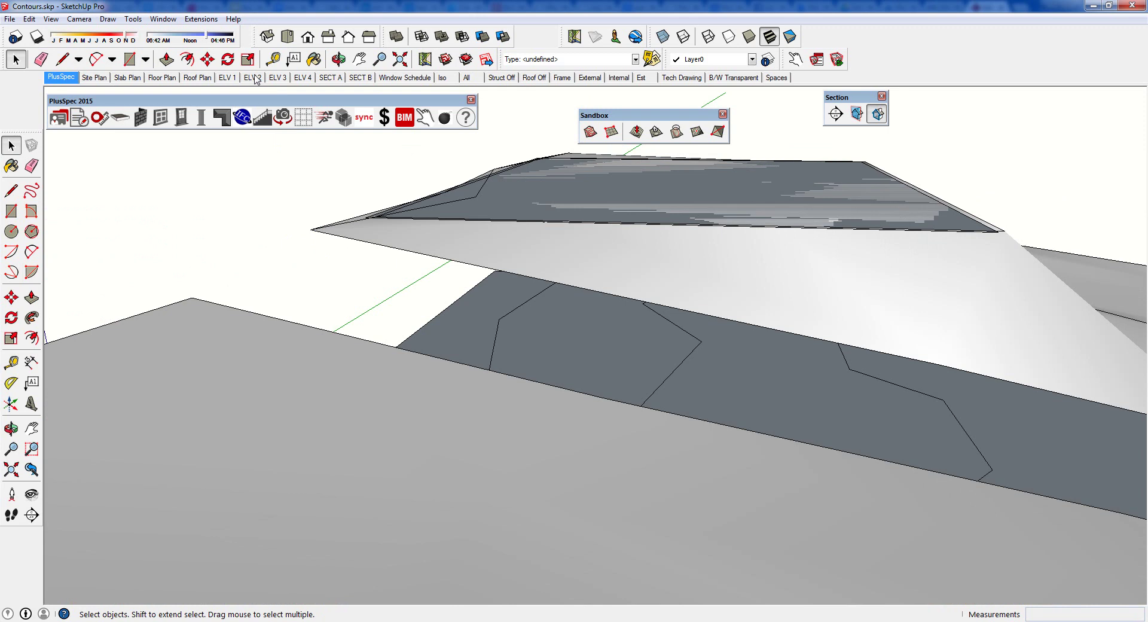
{"action": "left_click", "coordinate": [253, 77]}
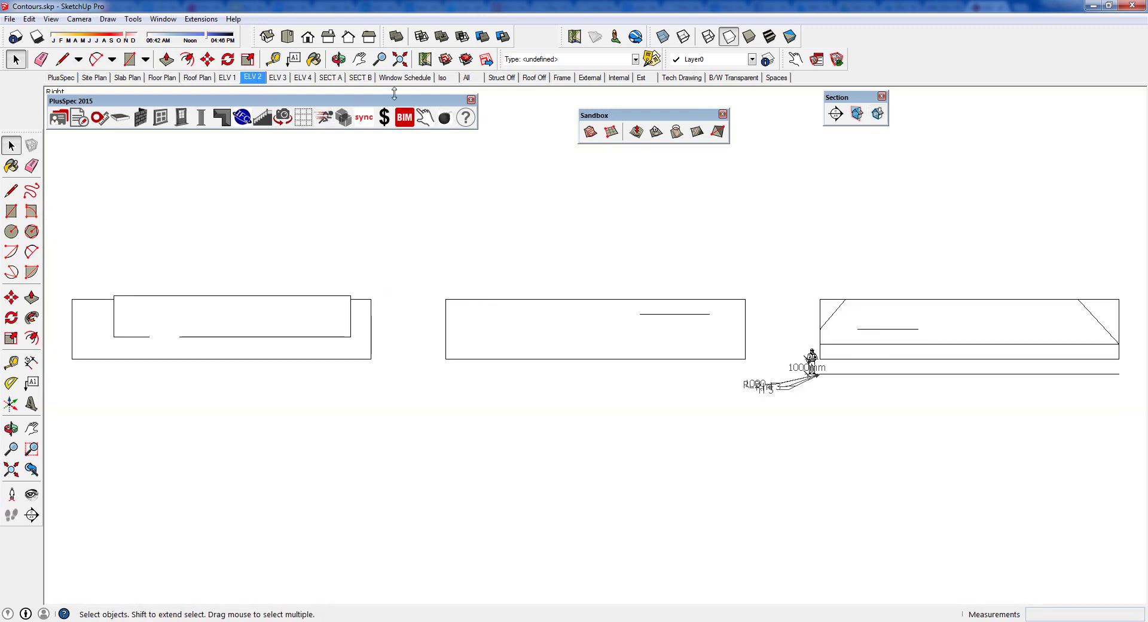
{"action": "left_click", "coordinate": [229, 78]}
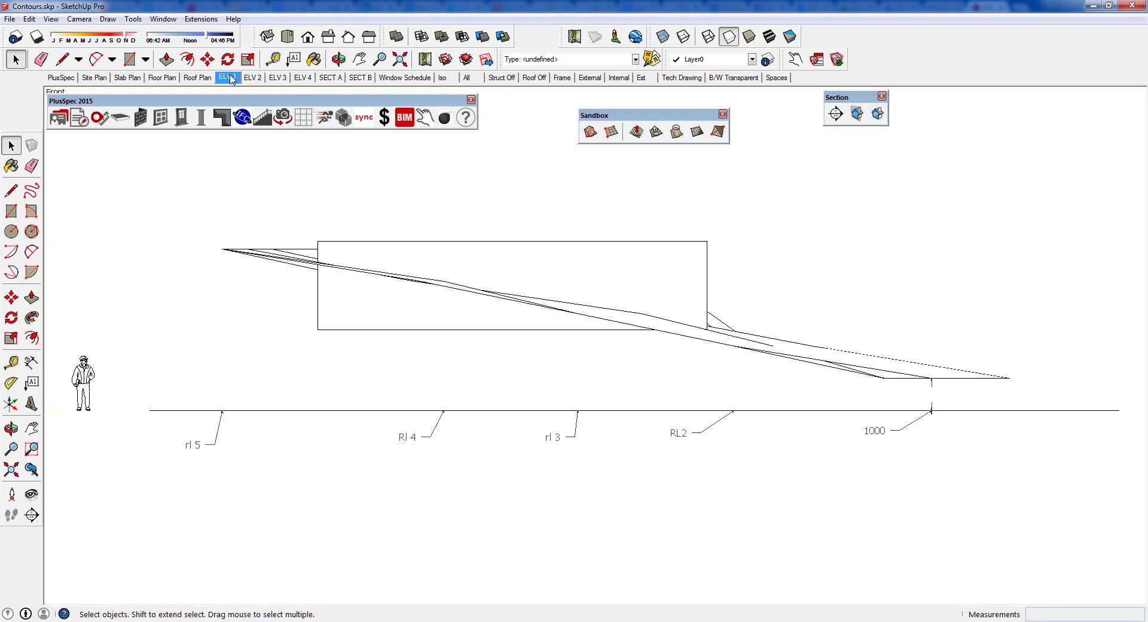
Step: Hide the terrain mesh surrounding the walls again and return to the ELV 1 elevation
{"action": "middle_click_drag", "start_coordinate": [623, 261], "coordinate": [611, 287]}
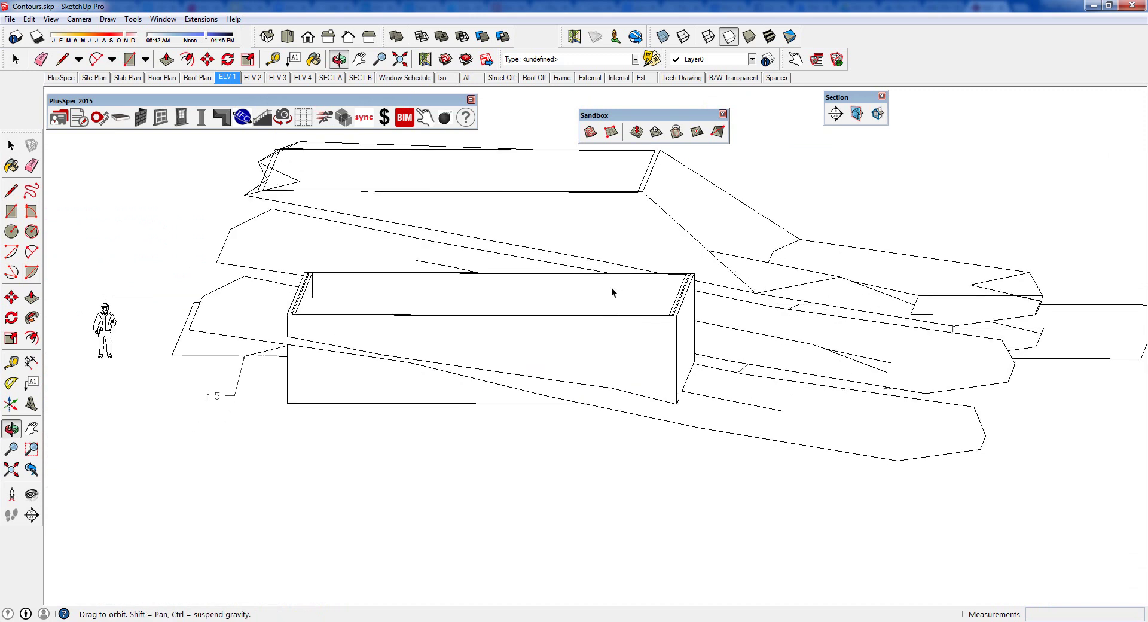
{"action": "left_click", "coordinate": [713, 425]}
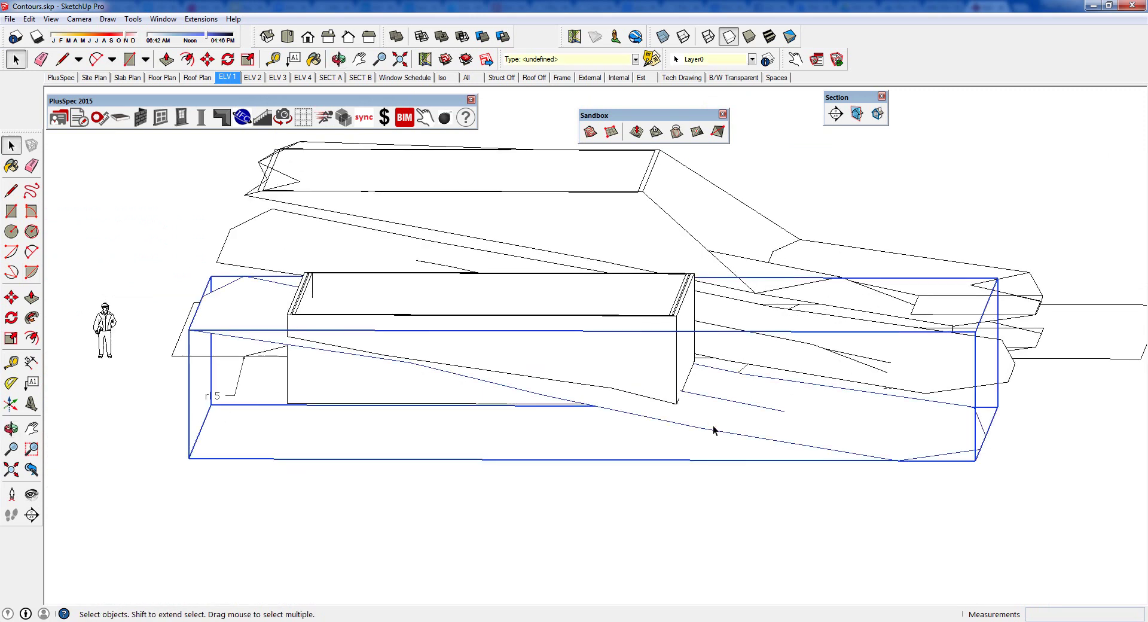
{"action": "left_click", "coordinate": [713, 425]}
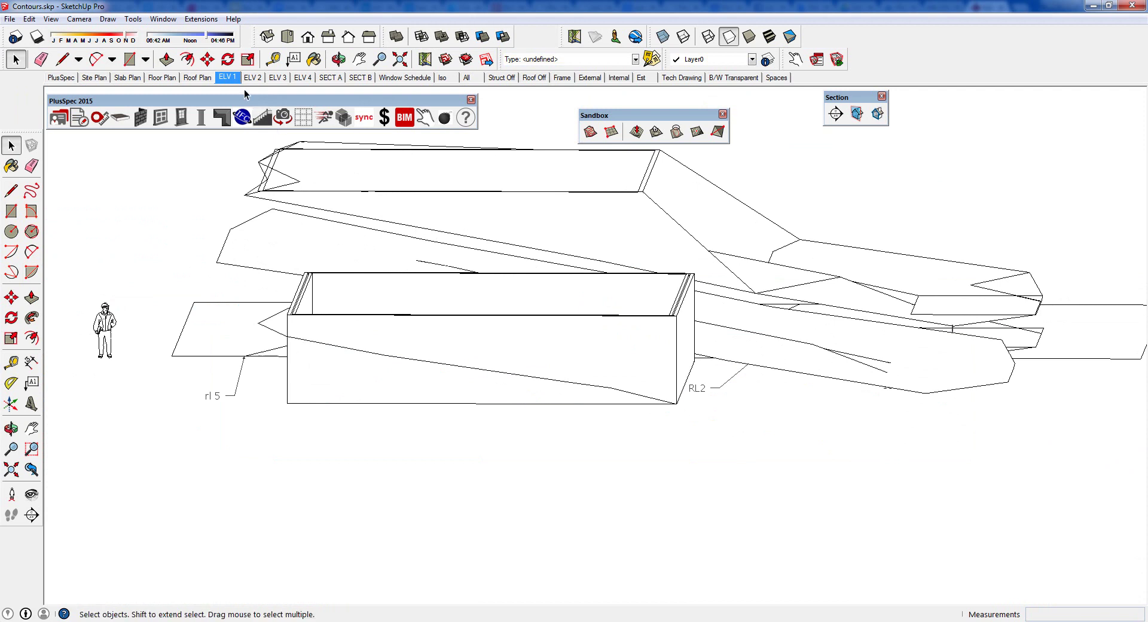
{"action": "left_click", "coordinate": [225, 78]}
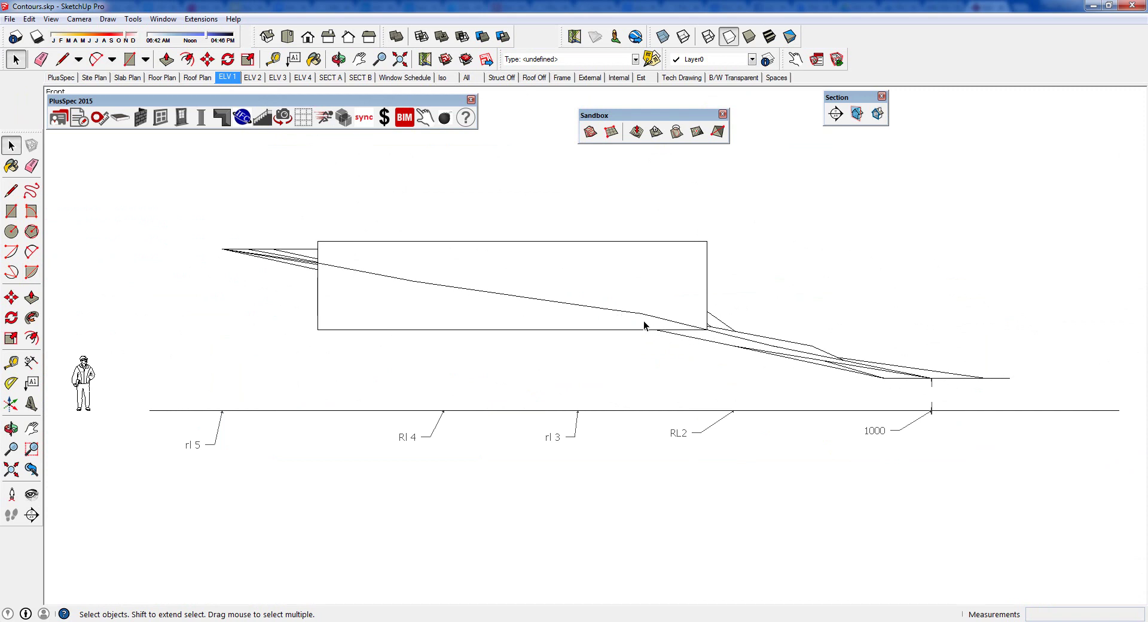
Step: Inspect the traced ground line on the walls in 3D, in the elevation style and in the All scene, and view the padded terrain
{"action": "middle_click_drag", "start_coordinate": [644, 326], "coordinate": [540, 406]}
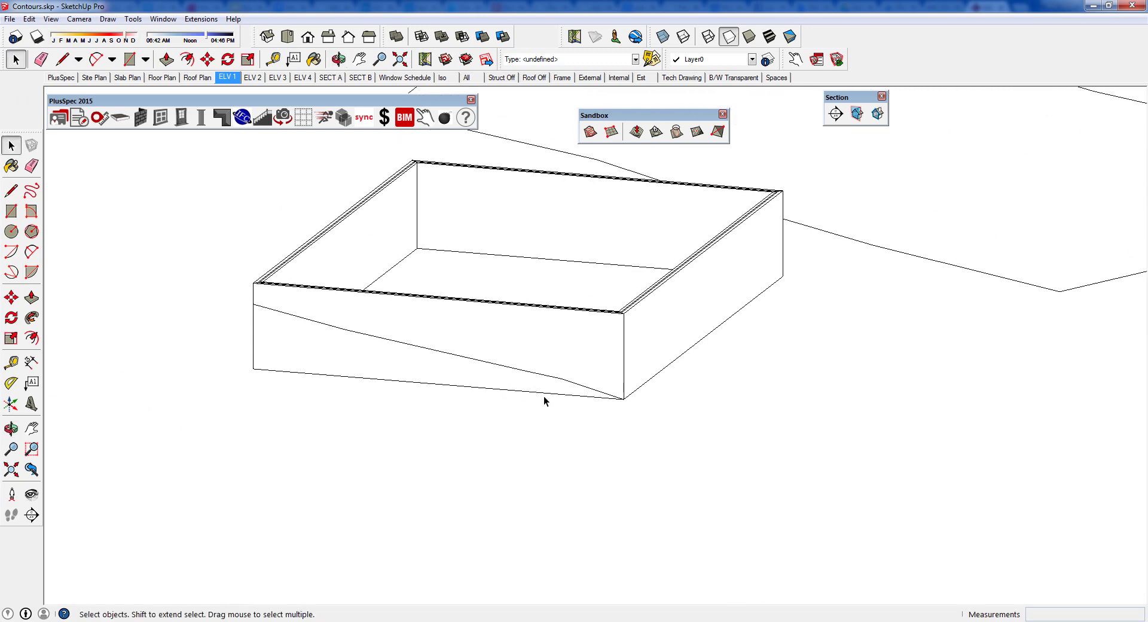
{"action": "scroll", "coordinate": [543, 396], "scroll_direction": "down", "scroll_amount": 2}
{"action": "scroll", "coordinate": [543, 396], "scroll_direction": "down", "scroll_amount": 2}
{"action": "middle_click_drag", "start_coordinate": [544, 396], "coordinate": [573, 328]}
{"action": "left_click", "coordinate": [470, 77]}
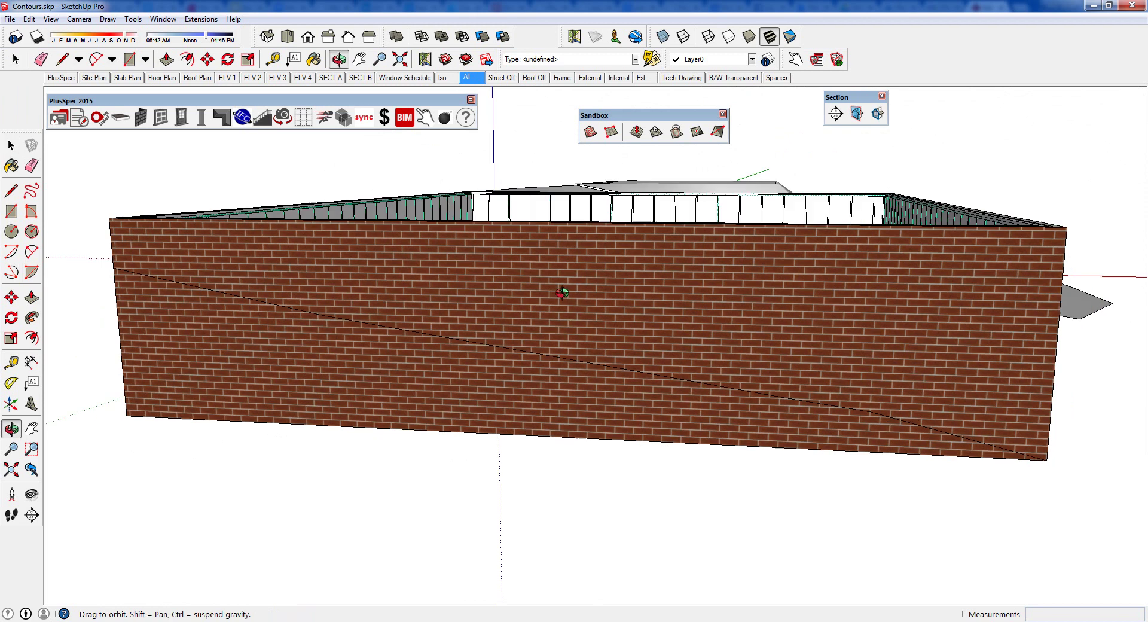
{"action": "middle_click_drag", "start_coordinate": [616, 317], "coordinate": [526, 351]}
{"action": "middle_click_drag", "start_coordinate": [602, 371], "coordinate": [586, 443]}
{"action": "scroll", "coordinate": [837, 344], "scroll_direction": "up", "scroll_amount": 5}
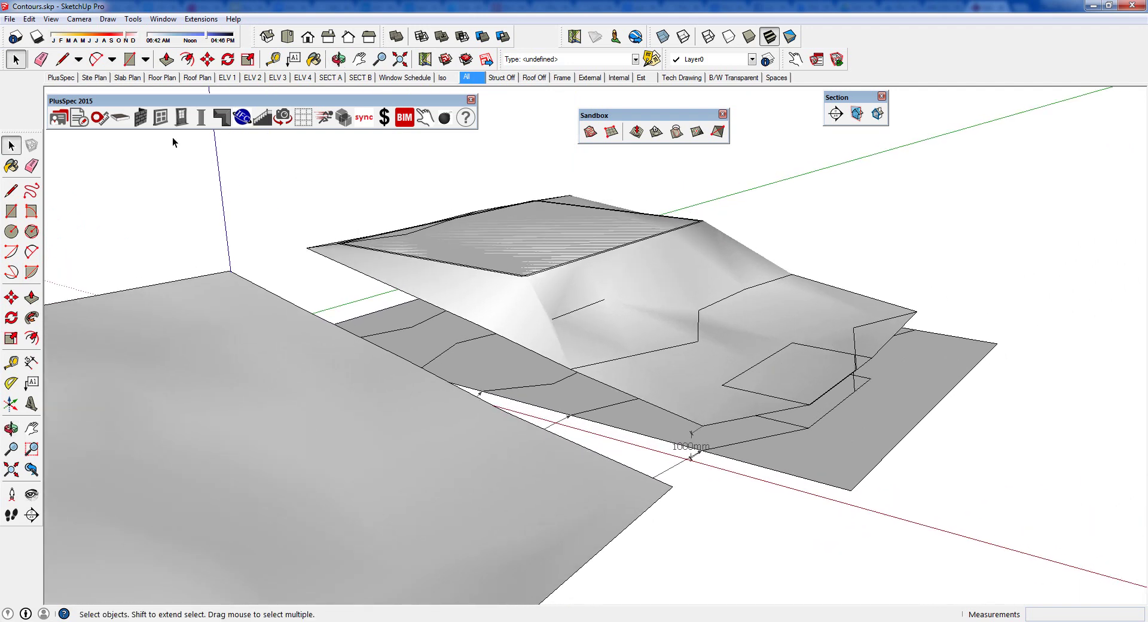
Step: Draw a closed loop of 2740 mm high Brick Veneer walls around the small rectangle at the padded terrain's low end
{"action": "left_click", "coordinate": [141, 118]}
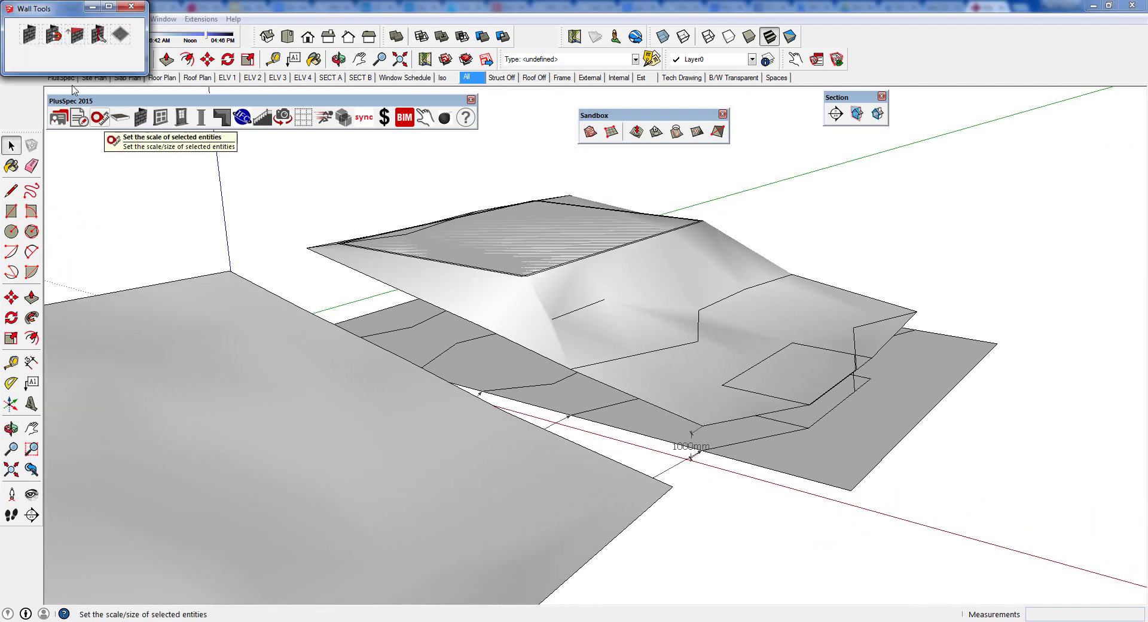
{"action": "left_click", "coordinate": [30, 36]}
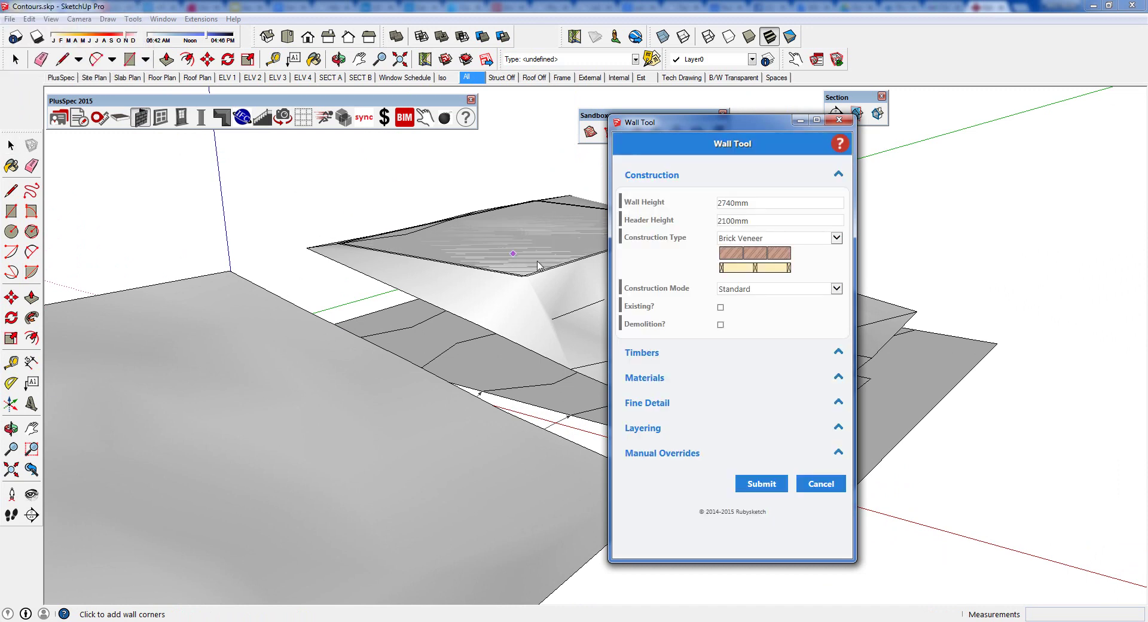
{"action": "left_click", "coordinate": [761, 478]}
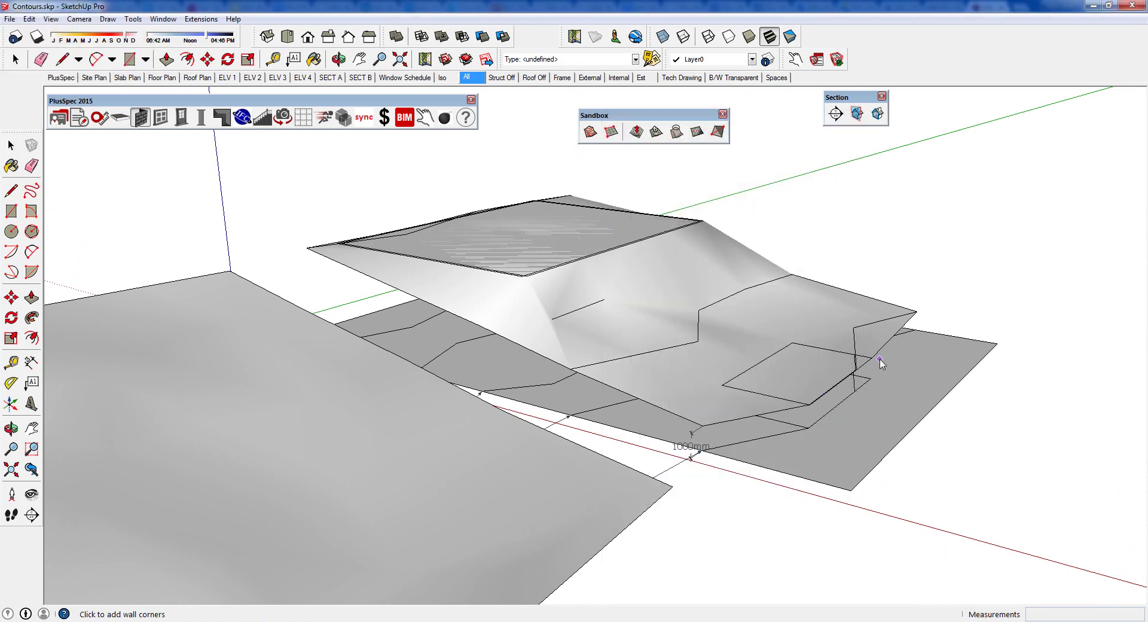
{"action": "left_click", "coordinate": [872, 358]}
{"action": "left_click", "coordinate": [810, 404]}
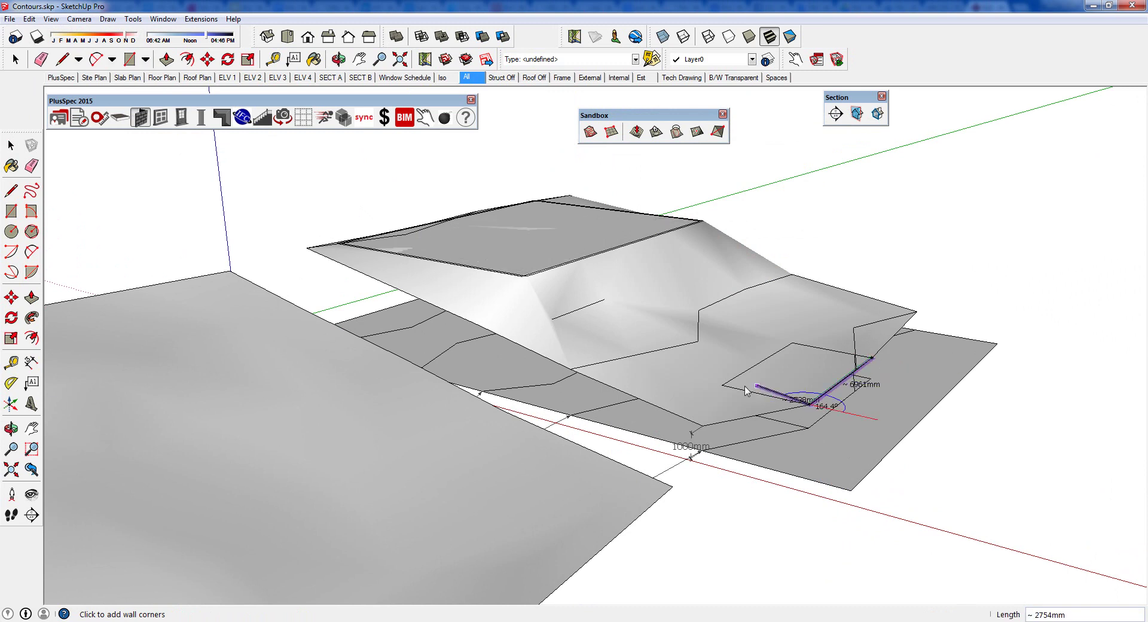
{"action": "left_click", "coordinate": [723, 385]}
{"action": "left_click", "coordinate": [791, 344]}
{"action": "left_click", "coordinate": [870, 358]}
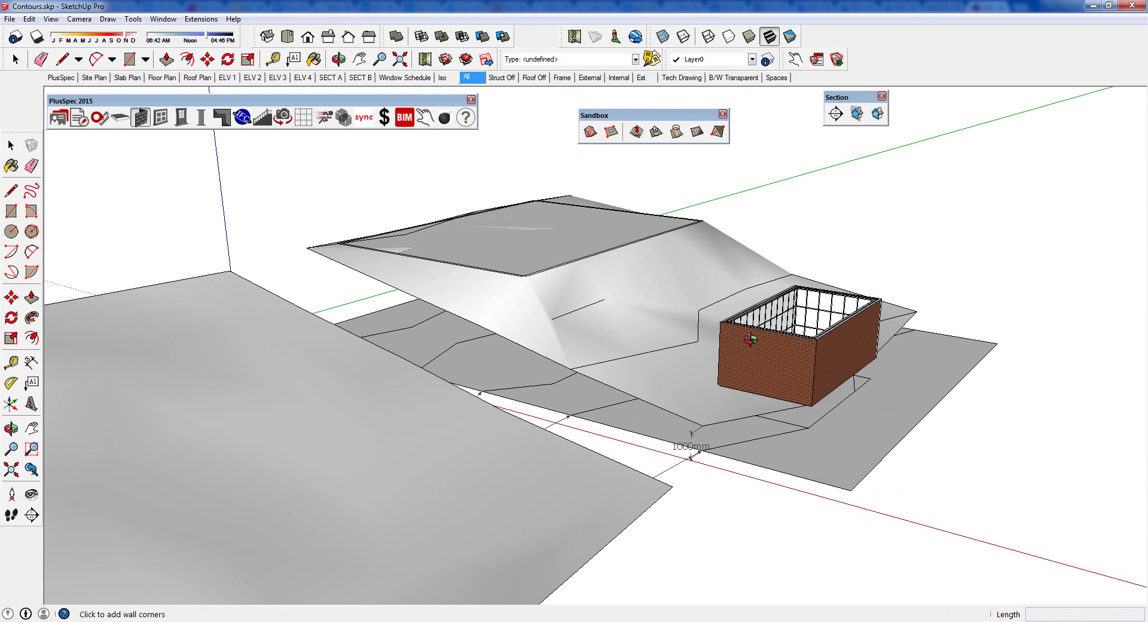
{"action": "middle_click_drag", "start_coordinate": [691, 458], "coordinate": [796, 541]}
{"action": "scroll", "coordinate": [776, 260], "scroll_direction": "up", "scroll_amount": 6}
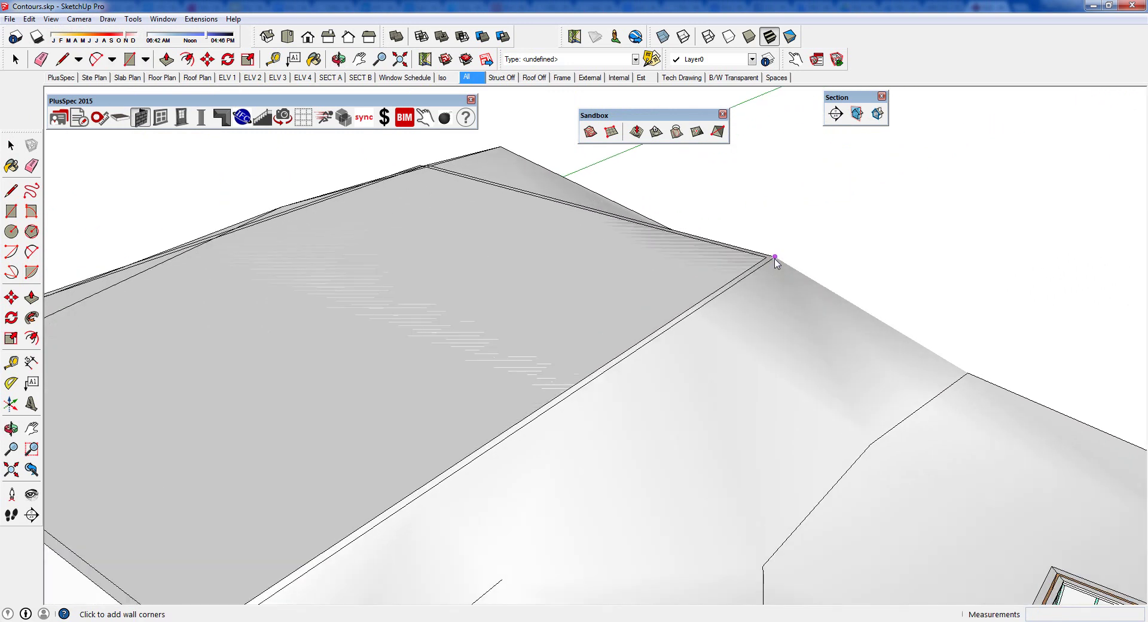
Step: Draw a closed loop of brick walls around the large flat pad at the upper end of the padded terrain
{"action": "left_click", "coordinate": [776, 260]}
{"action": "scroll", "coordinate": [769, 263], "scroll_direction": "down", "scroll_amount": 6}
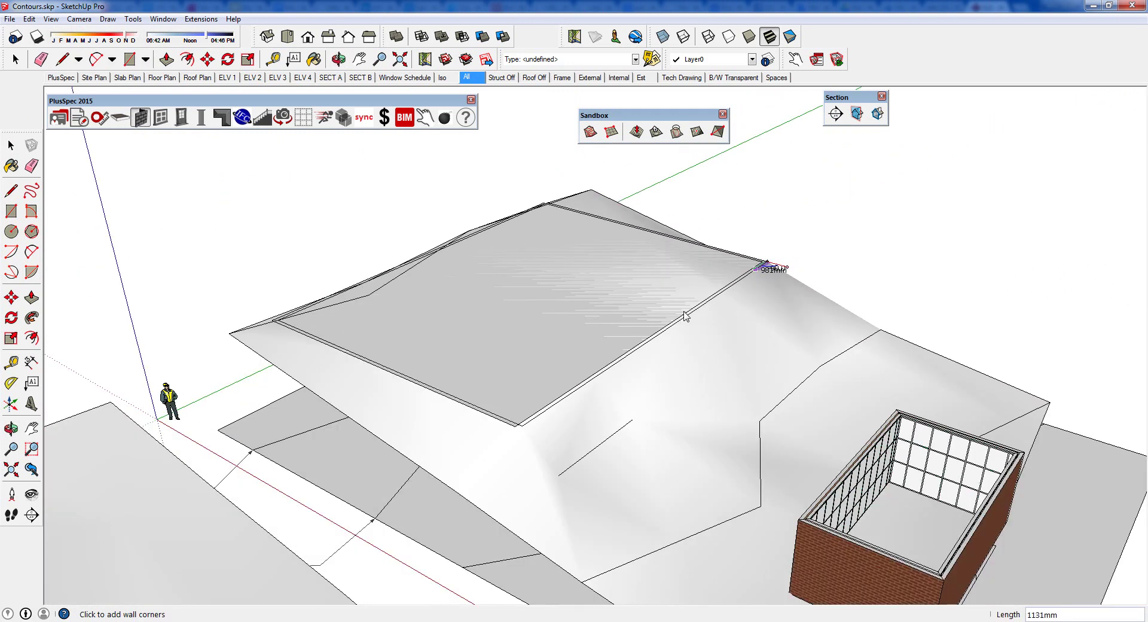
{"action": "left_click", "coordinate": [516, 426]}
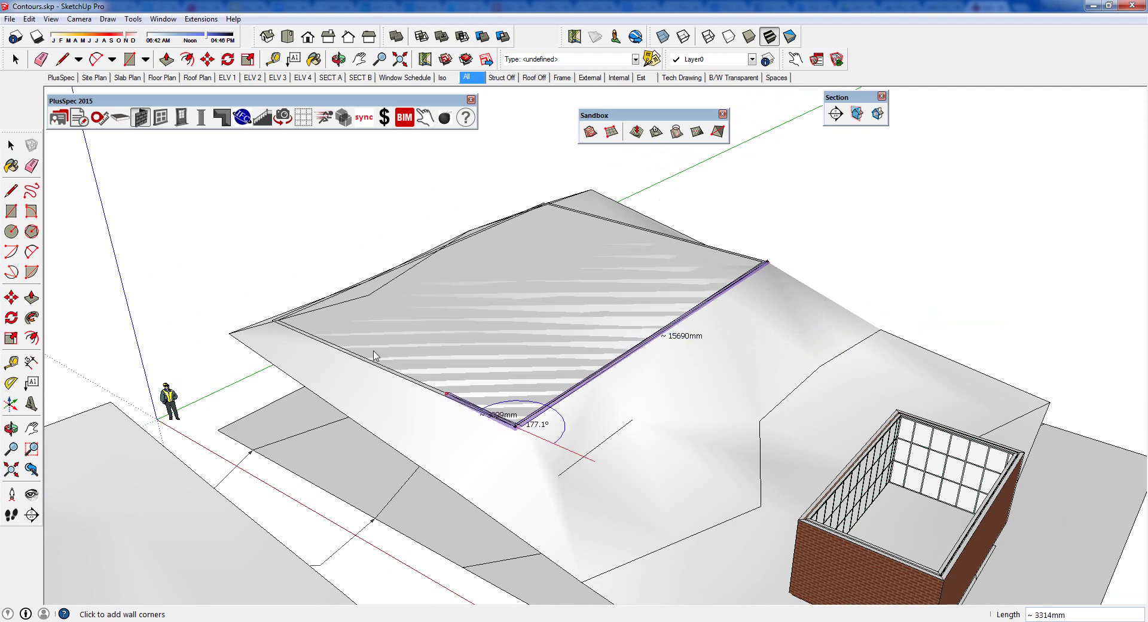
{"action": "left_click", "coordinate": [275, 324]}
{"action": "middle_click_drag", "start_coordinate": [436, 269], "coordinate": [594, 438]}
{"action": "scroll", "coordinate": [601, 298], "scroll_direction": "up", "scroll_amount": 4}
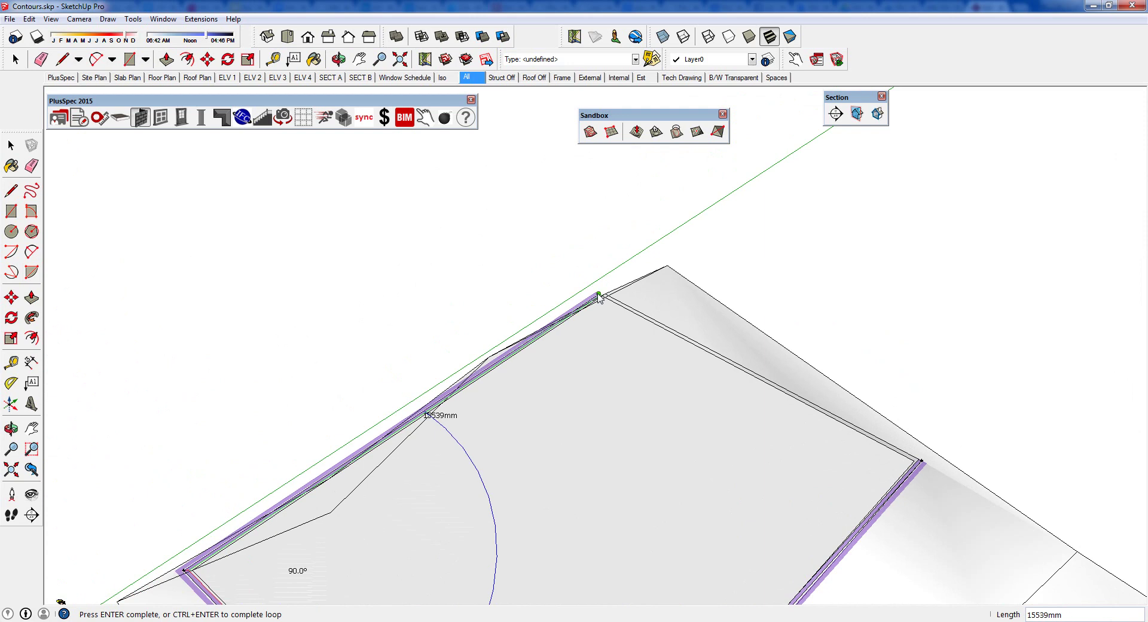
{"action": "left_click", "coordinate": [599, 294]}
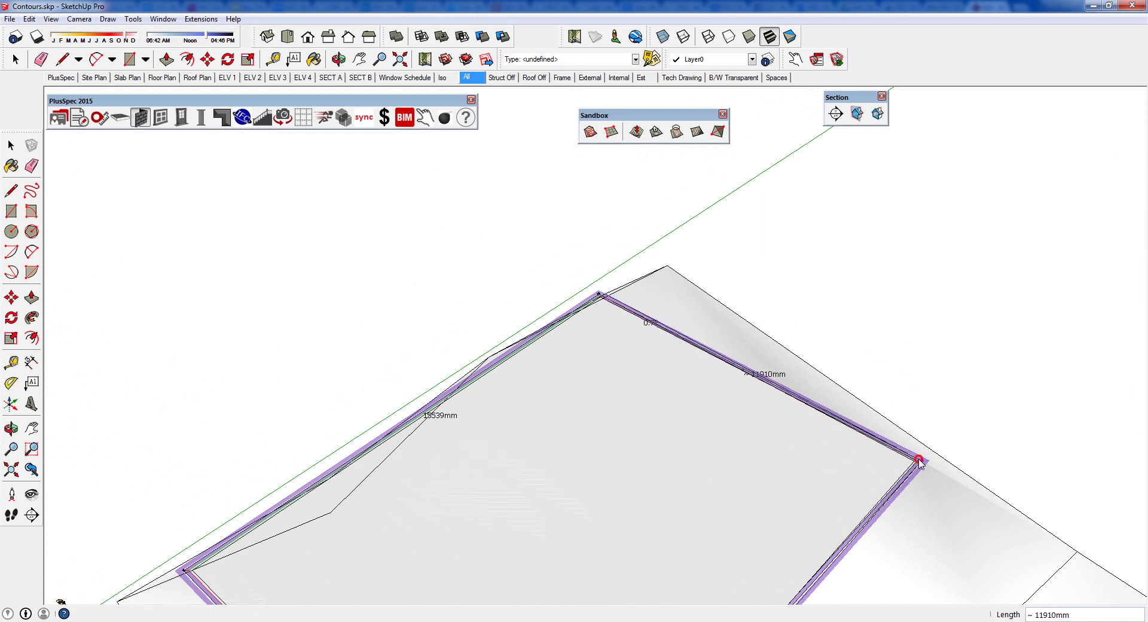
{"action": "left_click", "coordinate": [771, 467]}
{"action": "scroll", "coordinate": [766, 465], "scroll_direction": "down", "scroll_amount": 5}
{"action": "middle_click_drag", "start_coordinate": [763, 464], "coordinate": [494, 294]}
{"action": "key", "text": "space"}
Step: Generate a roof from the upper building's walls with a 22.5 pitch, Terracotta Tile and 170 mm eaves
{"action": "right_click", "coordinate": [576, 322]}
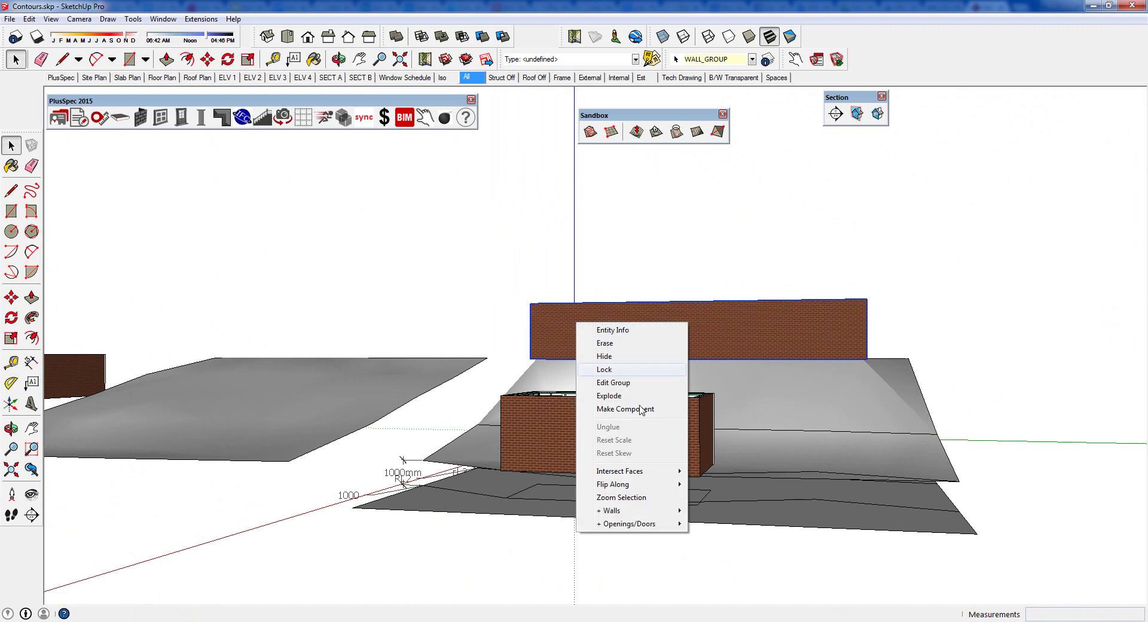
{"action": "mouse_move", "coordinate": [679, 510]}
{"action": "mouse_move", "coordinate": [738, 579]}
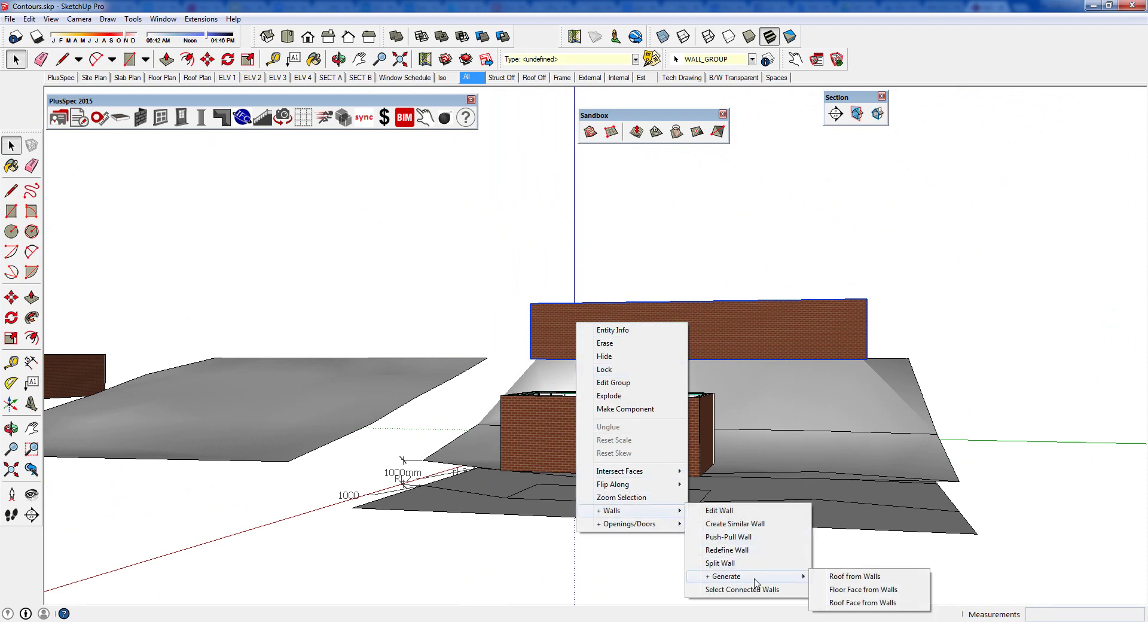
{"action": "left_click", "coordinate": [840, 577]}
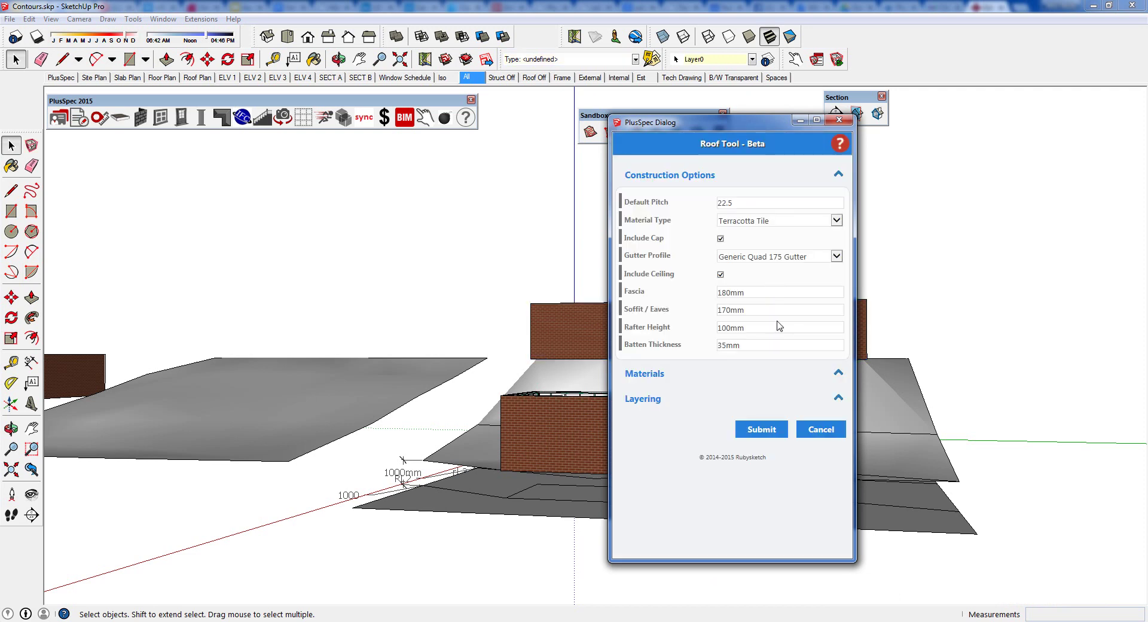
{"action": "left_click", "coordinate": [761, 429]}
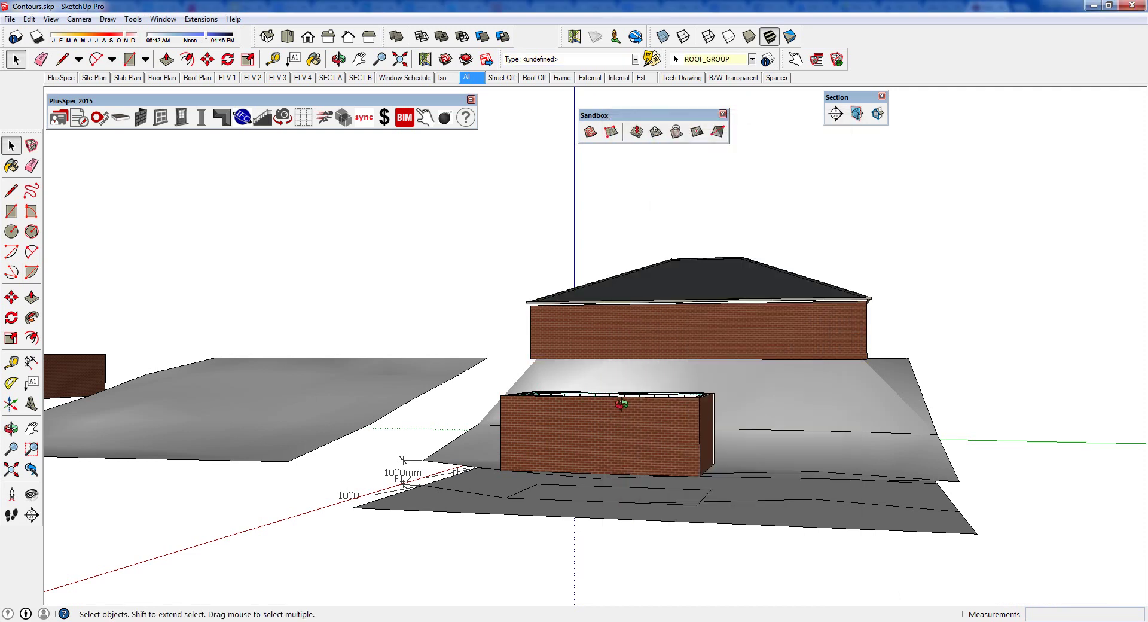
Step: Push-pull the lower building's uphill end wall 10 m into the slope toward the upper building
{"action": "middle_click_drag", "start_coordinate": [772, 434], "coordinate": [893, 422]}
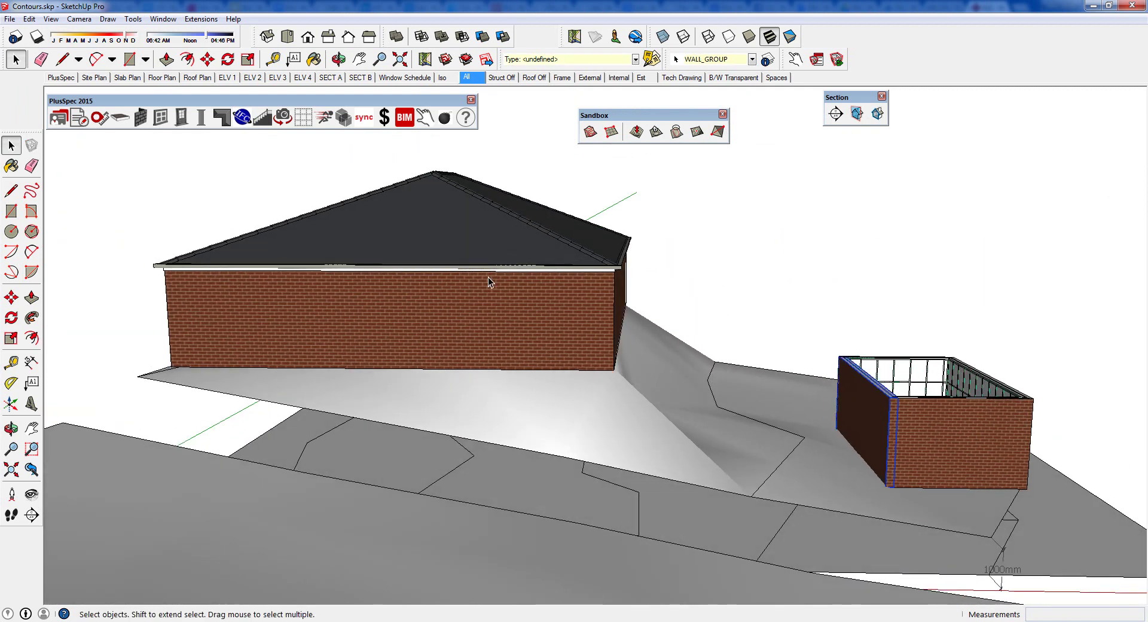
{"action": "left_click", "coordinate": [140, 118]}
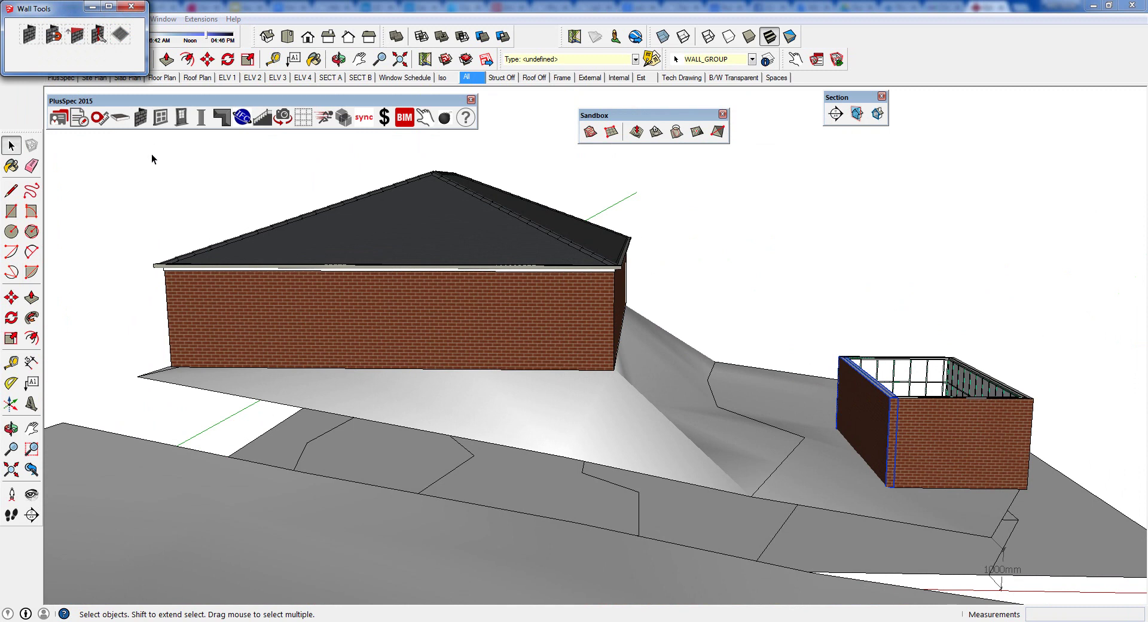
{"action": "left_click", "coordinate": [53, 34]}
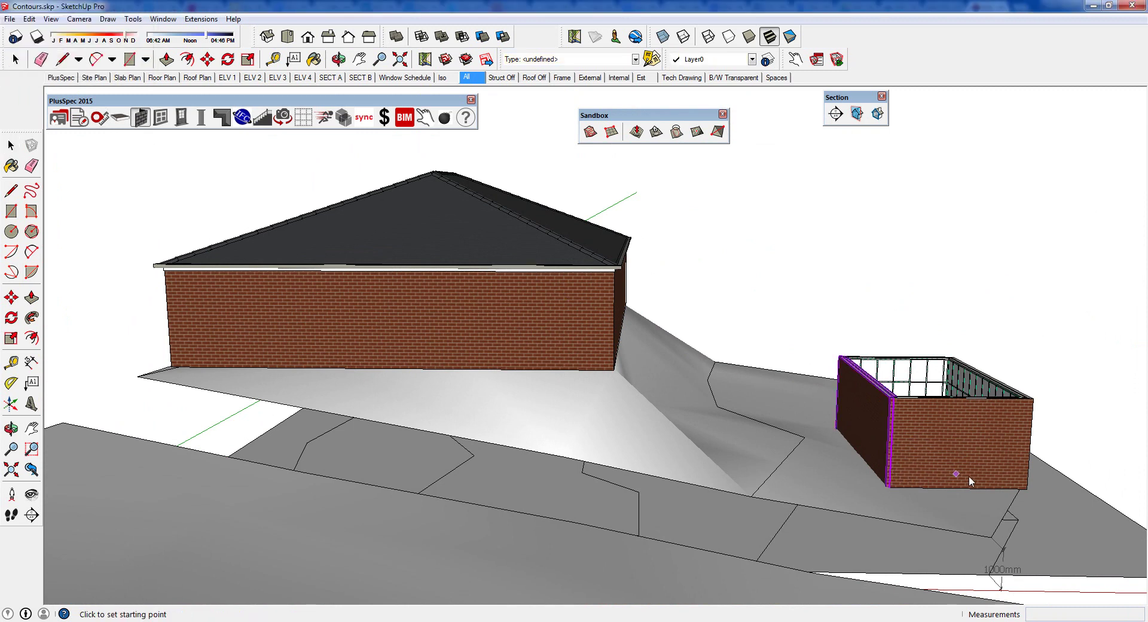
{"action": "left_click", "coordinate": [1005, 492]}
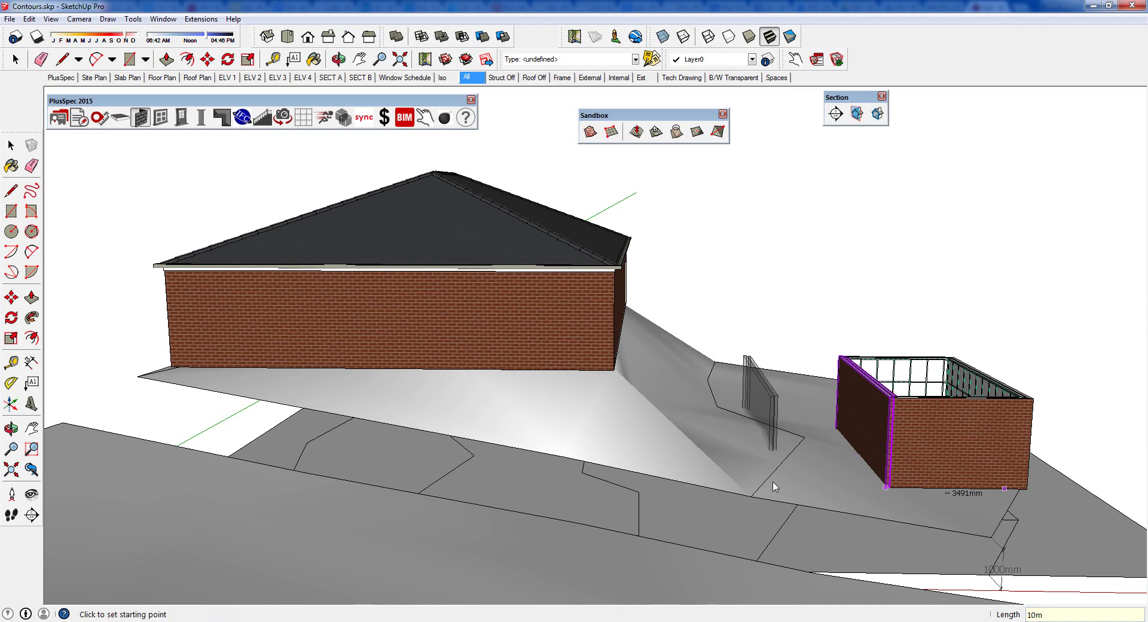
{"action": "key", "text": "Return"}
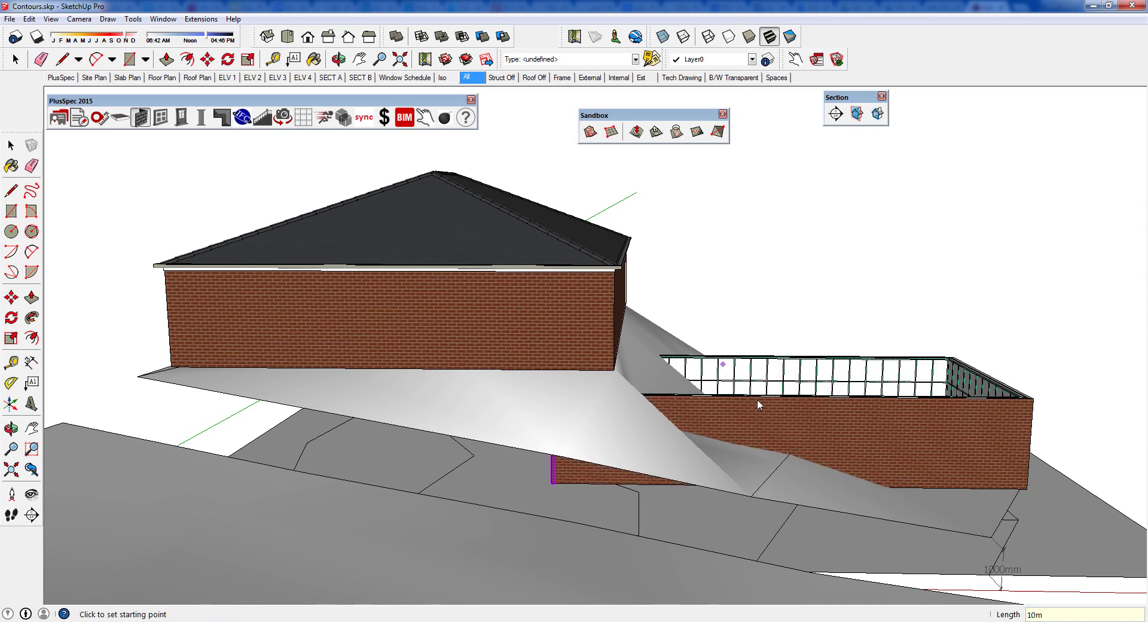
{"action": "middle_click_drag", "start_coordinate": [763, 400], "coordinate": [505, 353]}
{"action": "key", "text": "space"}
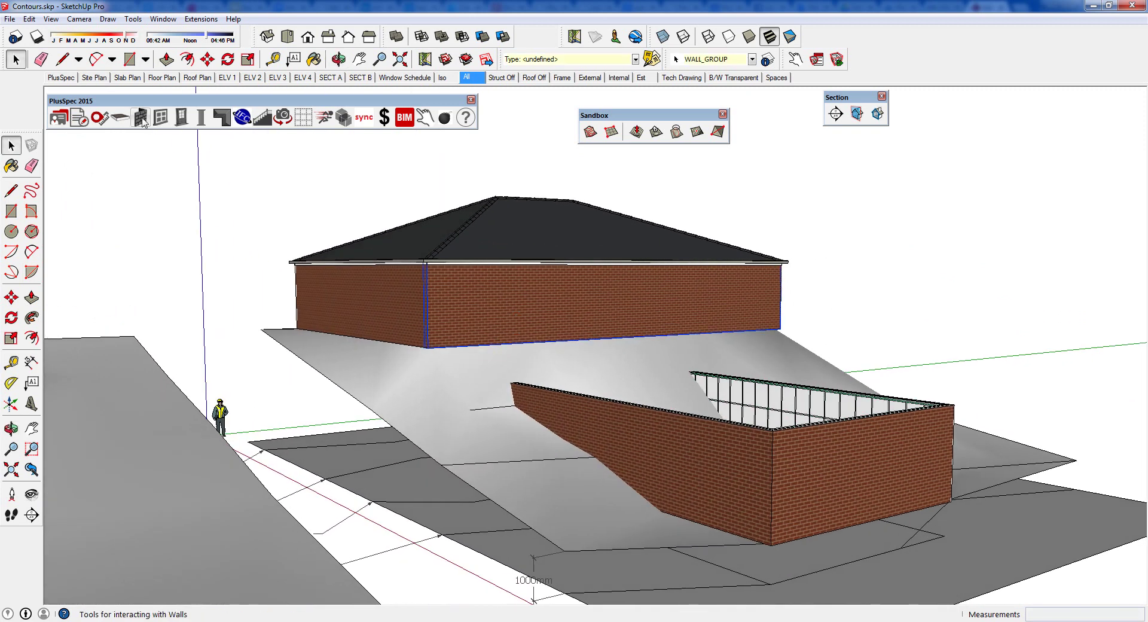
Step: Split the upper building's wall facing the lower building at about 6820 mm and 13596 mm to isolate a middle segment
{"action": "left_click", "coordinate": [141, 117]}
{"action": "left_click", "coordinate": [98, 37]}
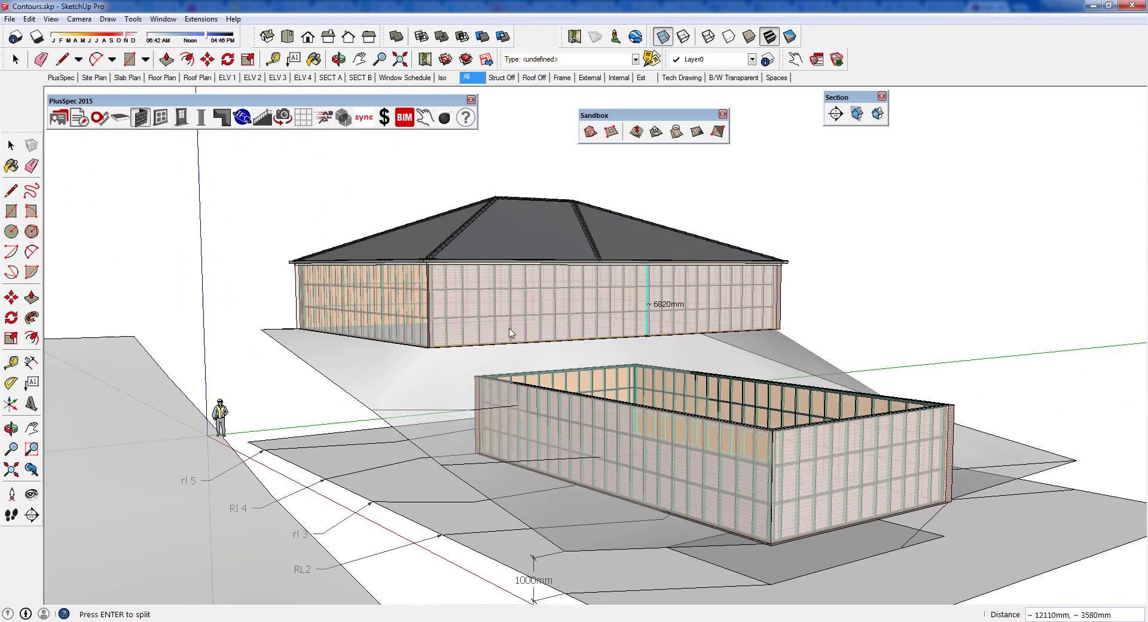
{"action": "mouse_move", "coordinate": [464, 339]}
{"action": "middle_mouse_down"}
{"action": "mouse_move", "coordinate": [423, 377]}
{"action": "mouse_move", "coordinate": [457, 358]}
{"action": "middle_mouse_up"}
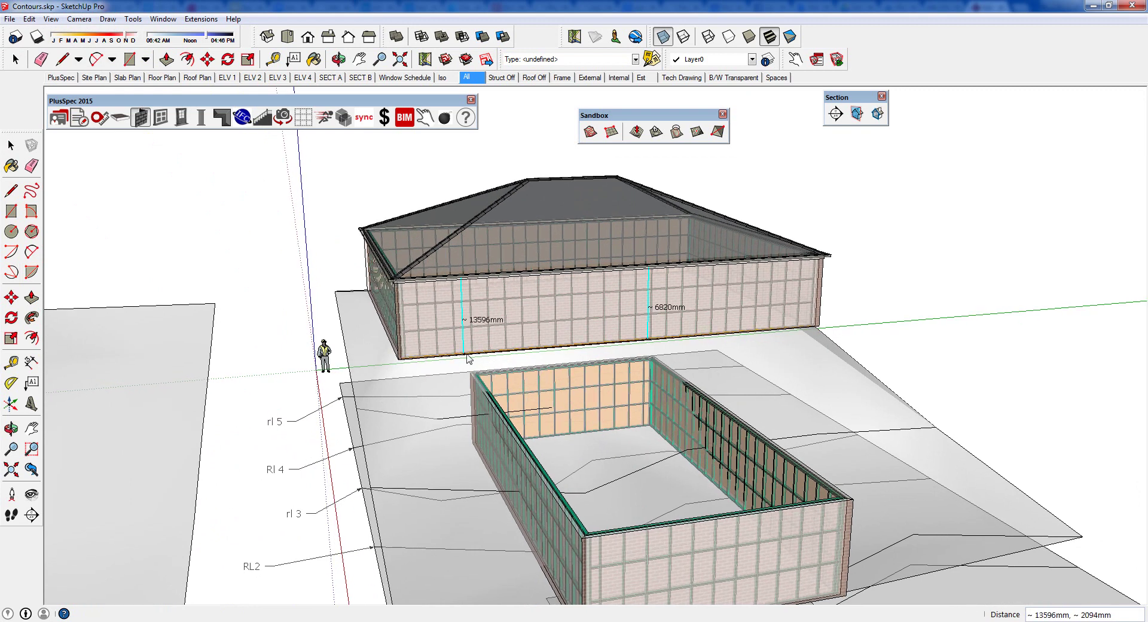
{"action": "key", "text": "space"}
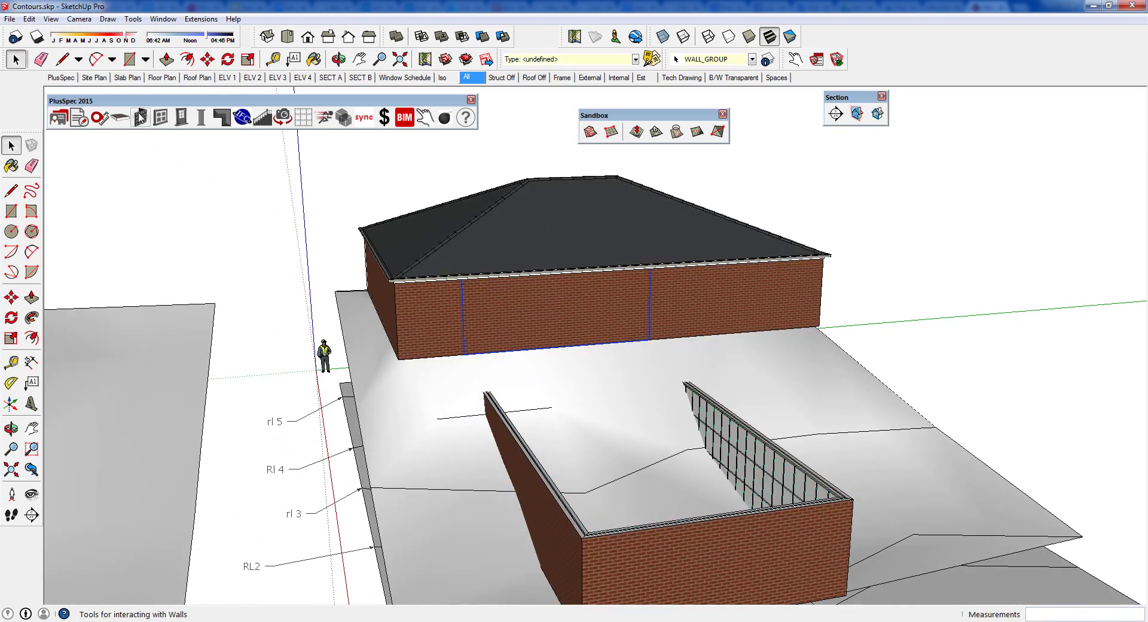
Step: Push-pull the middle wall segment of the upper building outward over the slope toward the lower building
{"action": "left_click", "coordinate": [140, 118]}
{"action": "left_click", "coordinate": [56, 36]}
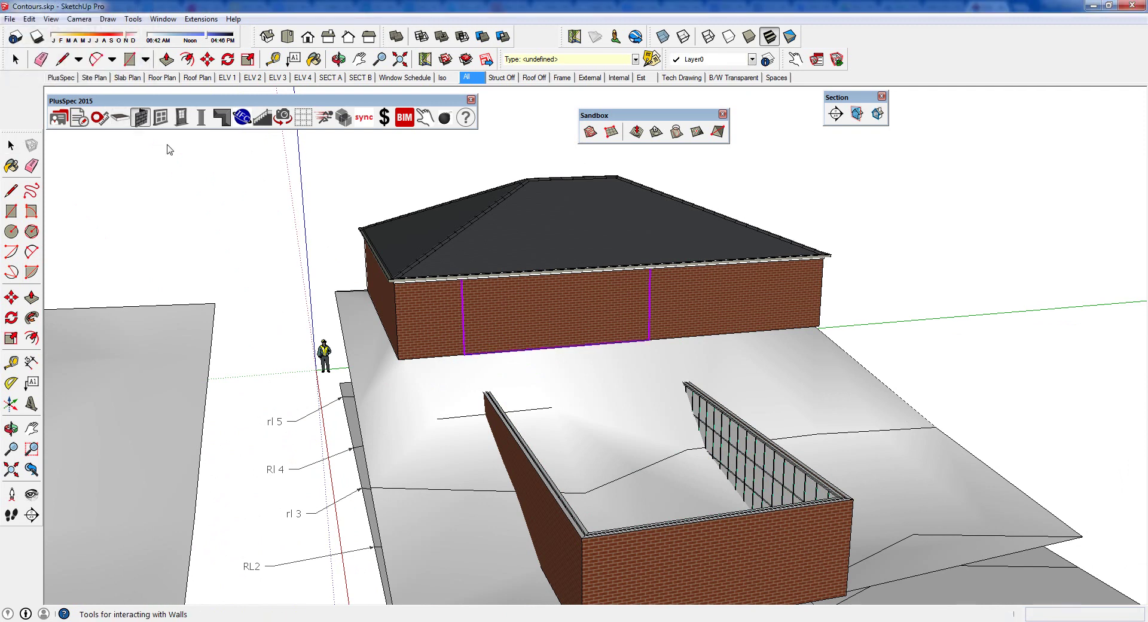
{"action": "left_click", "coordinate": [549, 348]}
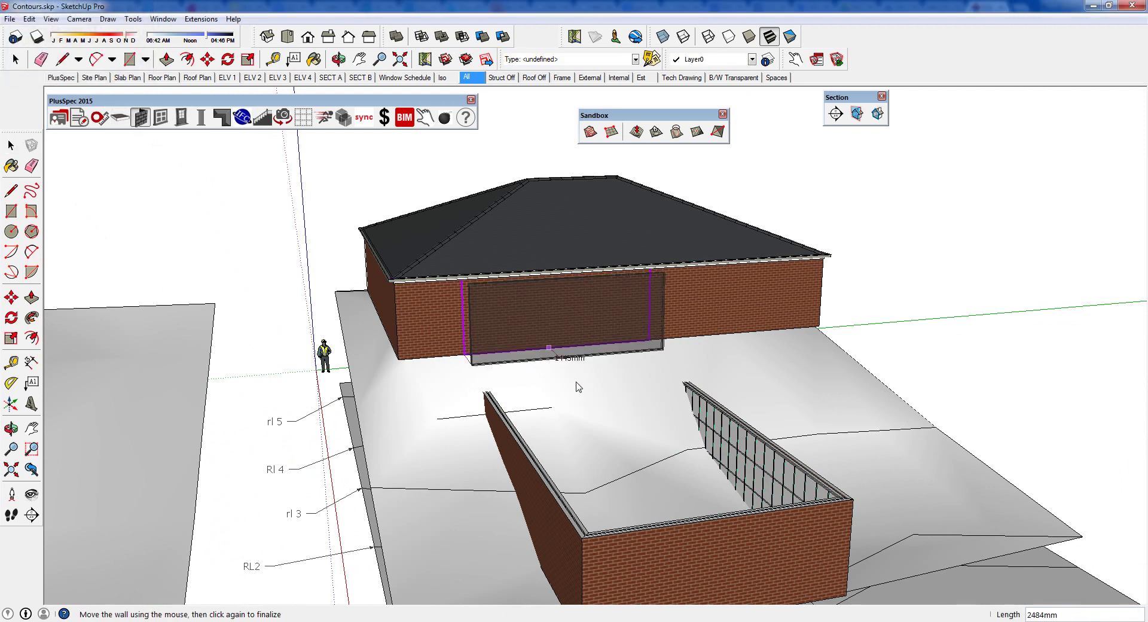
{"action": "left_click", "coordinate": [601, 412]}
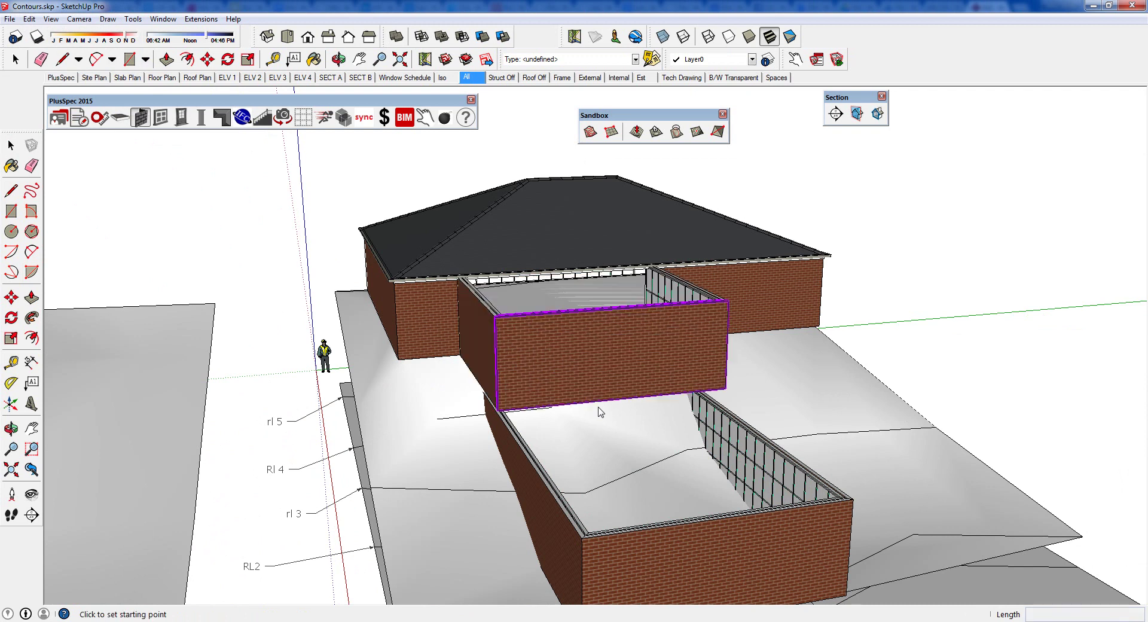
{"action": "middle_click_drag", "start_coordinate": [601, 412], "coordinate": [742, 353]}
{"action": "key", "text": "space"}
Step: Delete the upper building's roof and generate a new one from its extended walls
{"action": "left_click", "coordinate": [608, 272]}
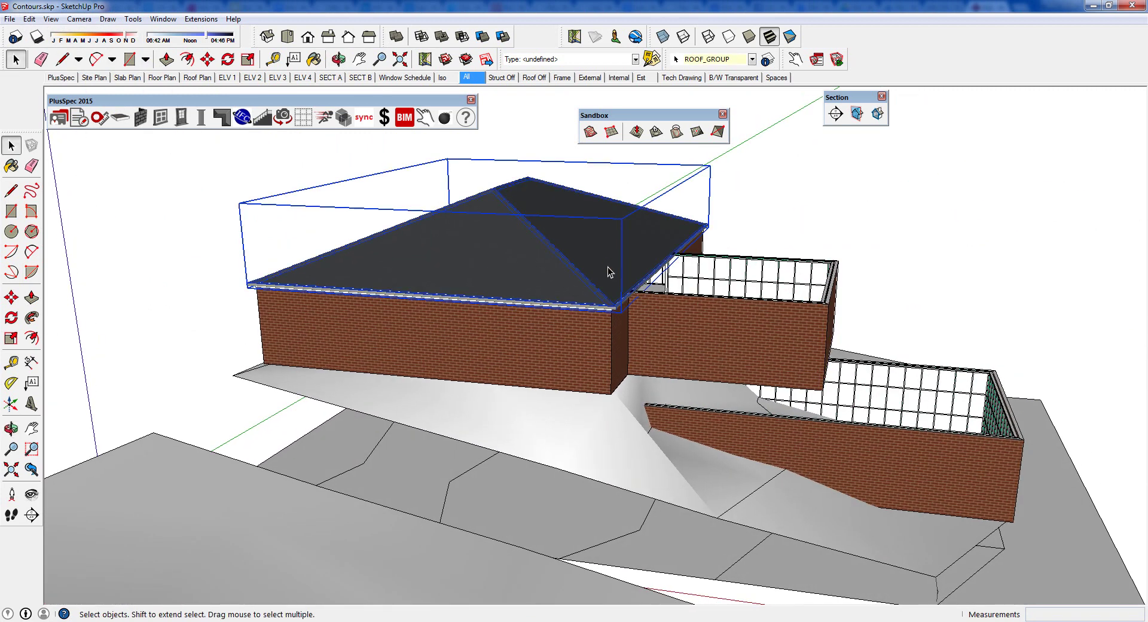
{"action": "key", "text": "Delete"}
{"action": "right_click", "coordinate": [726, 338]}
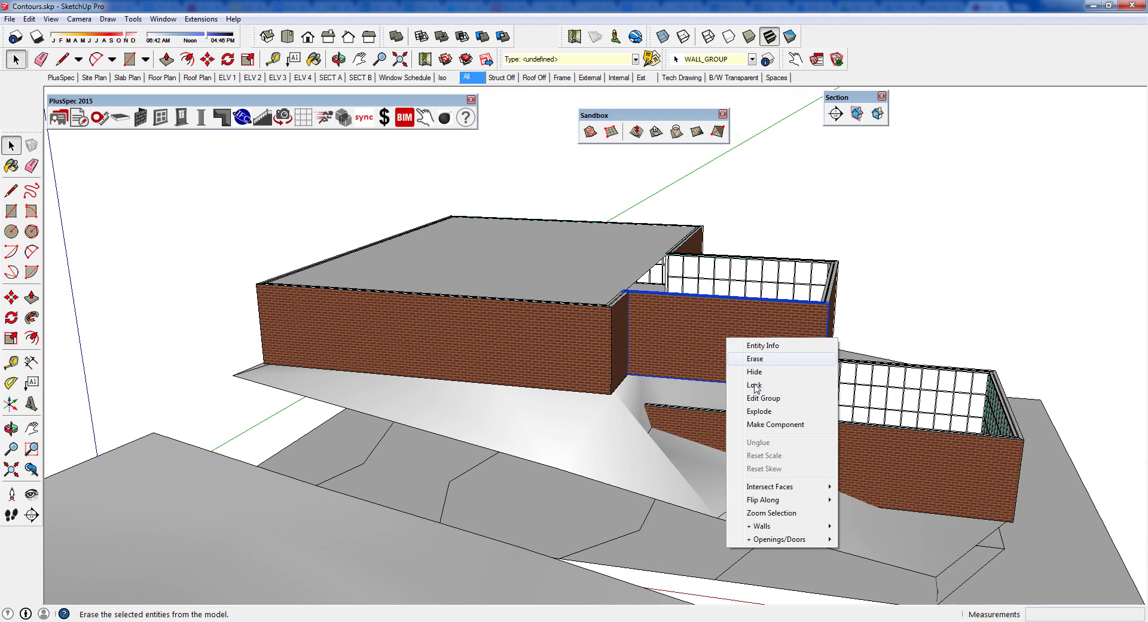
{"action": "mouse_move", "coordinate": [787, 528]}
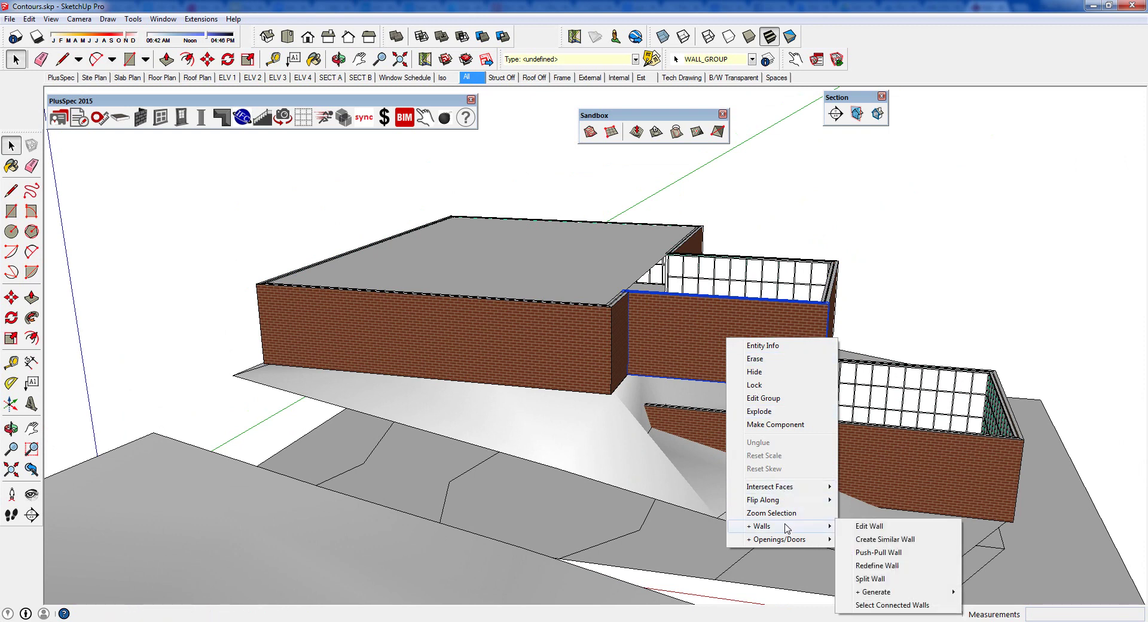
{"action": "left_click", "coordinate": [892, 594]}
{"action": "left_click", "coordinate": [996, 593]}
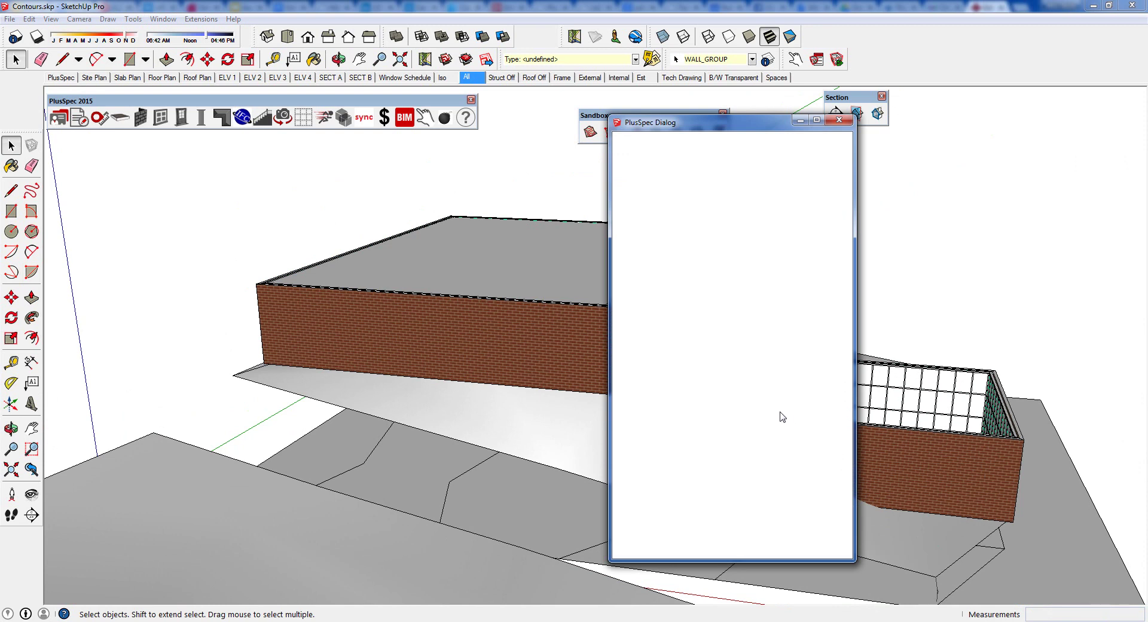
{"action": "left_click", "coordinate": [766, 432]}
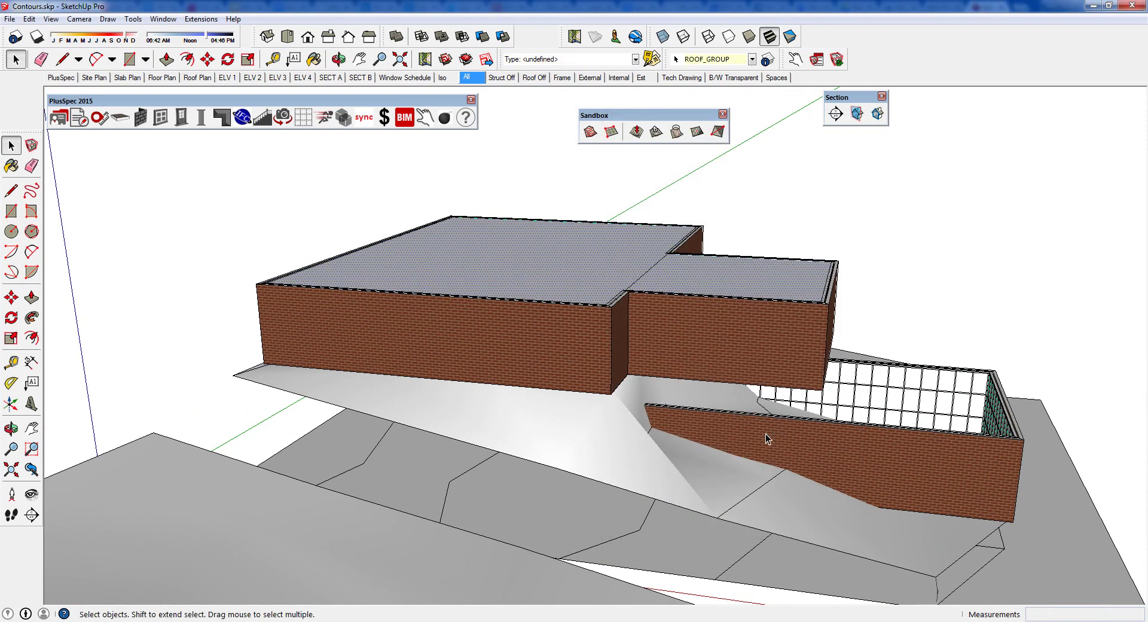
Step: Select all connected walls of the lower building and move them so their top edge meets the upper building's wall base
{"action": "middle_click_drag", "start_coordinate": [766, 433], "coordinate": [534, 358]}
{"action": "right_click", "coordinate": [762, 432]}
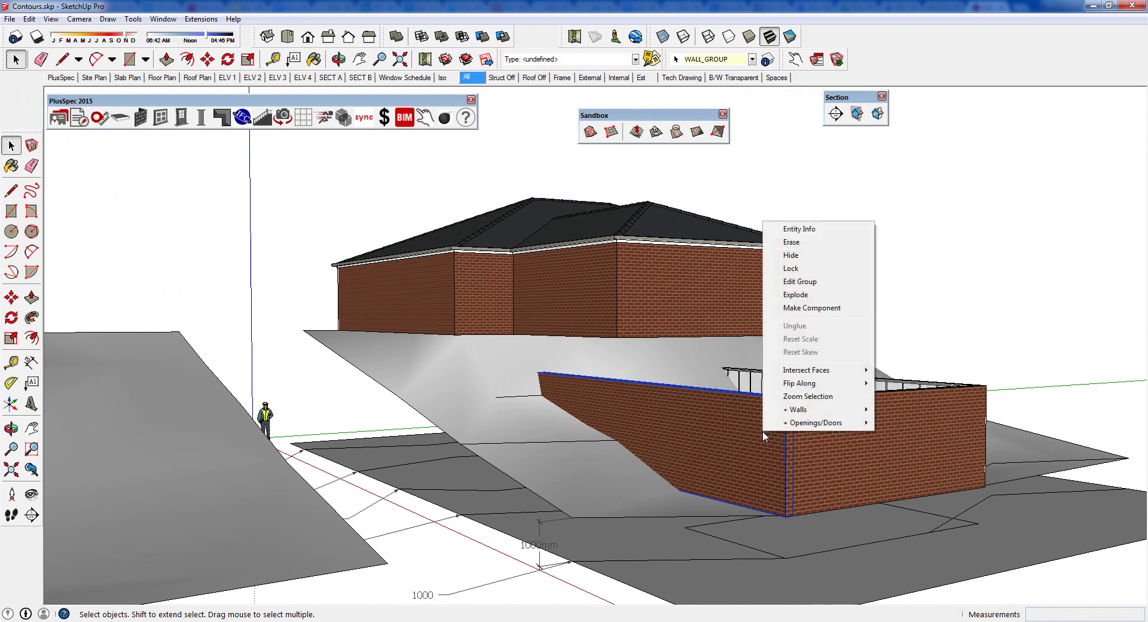
{"action": "mouse_move", "coordinate": [802, 415]}
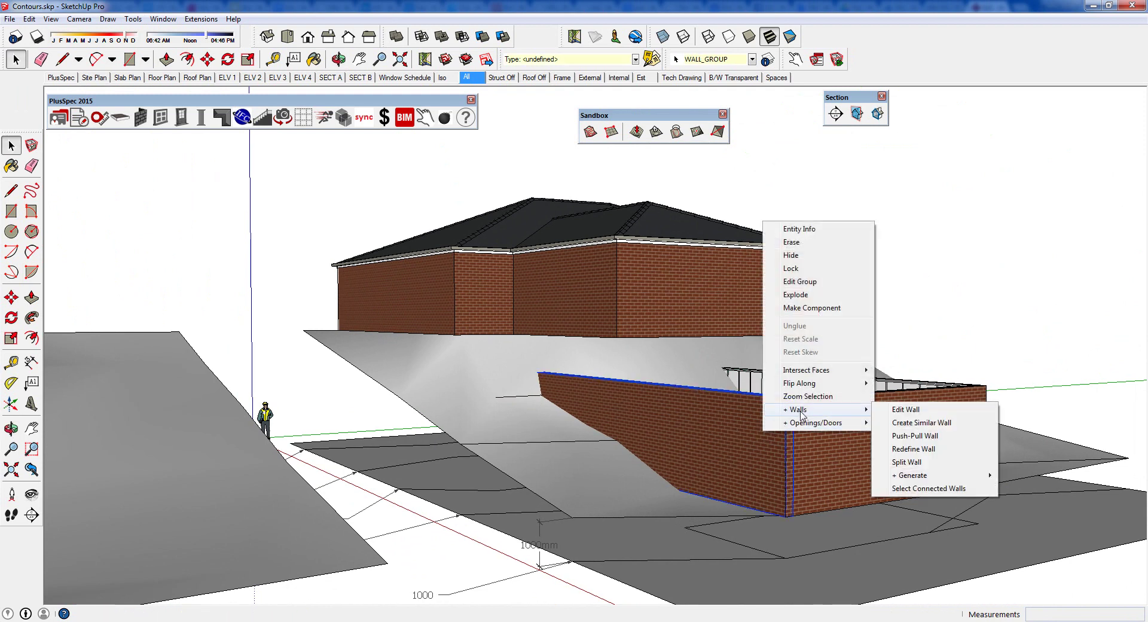
{"action": "left_click", "coordinate": [922, 489]}
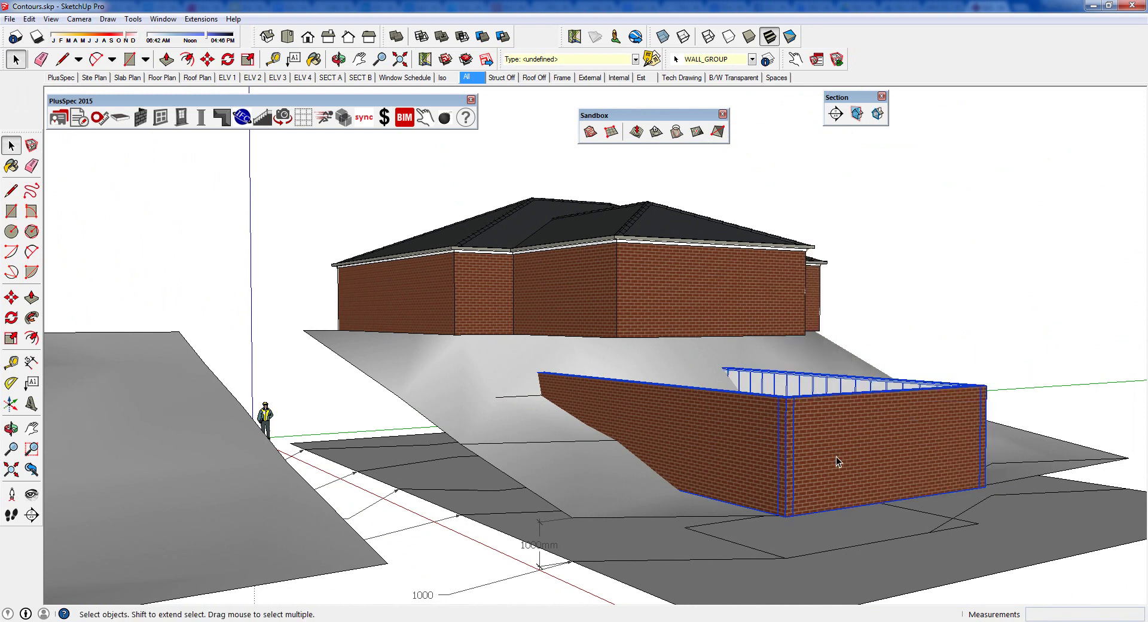
{"action": "scroll", "coordinate": [609, 389], "scroll_direction": "up", "scroll_amount": 6}
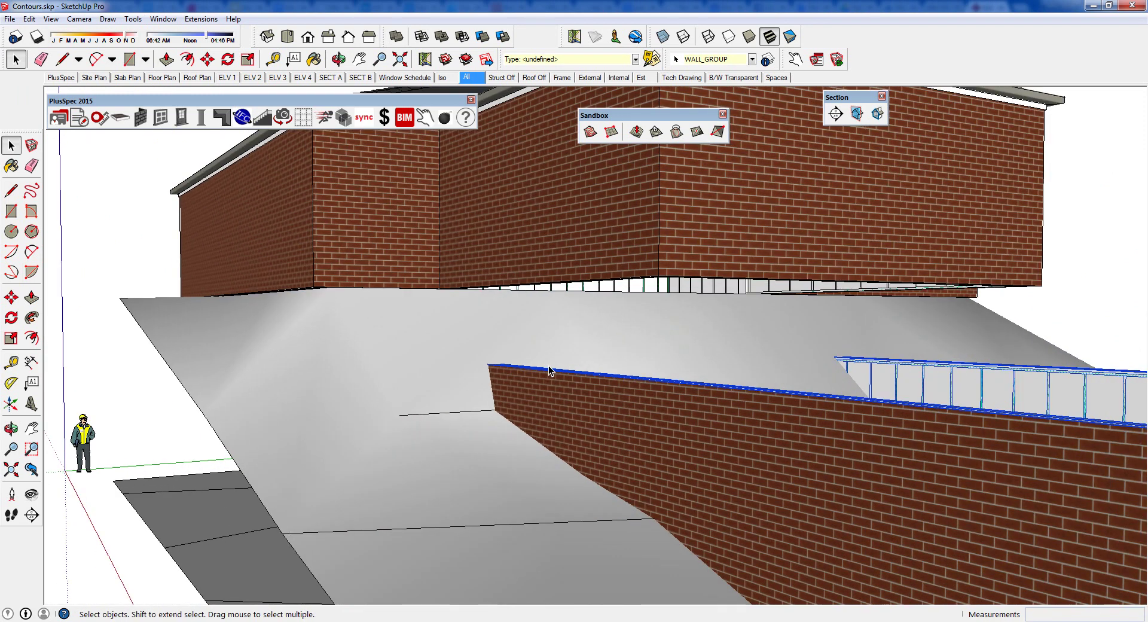
{"action": "key", "text": "m"}
{"action": "left_click", "coordinate": [492, 360]}
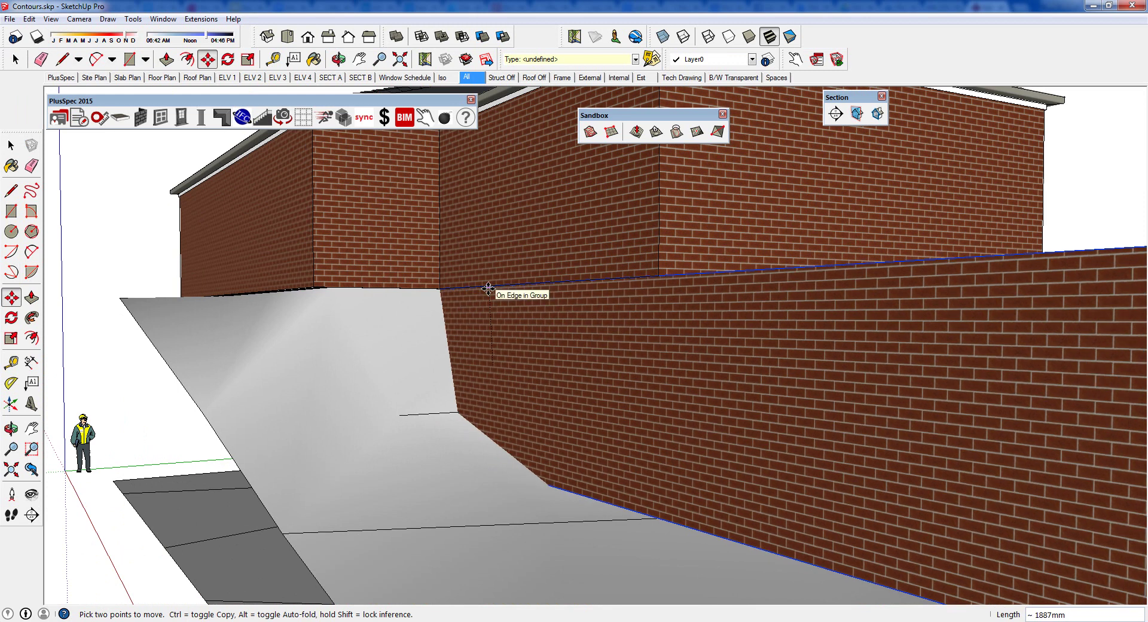
{"action": "left_click", "coordinate": [488, 290]}
{"action": "middle_click_drag", "start_coordinate": [488, 290], "coordinate": [705, 435]}
{"action": "scroll", "coordinate": [615, 410], "scroll_direction": "down", "scroll_amount": 5}
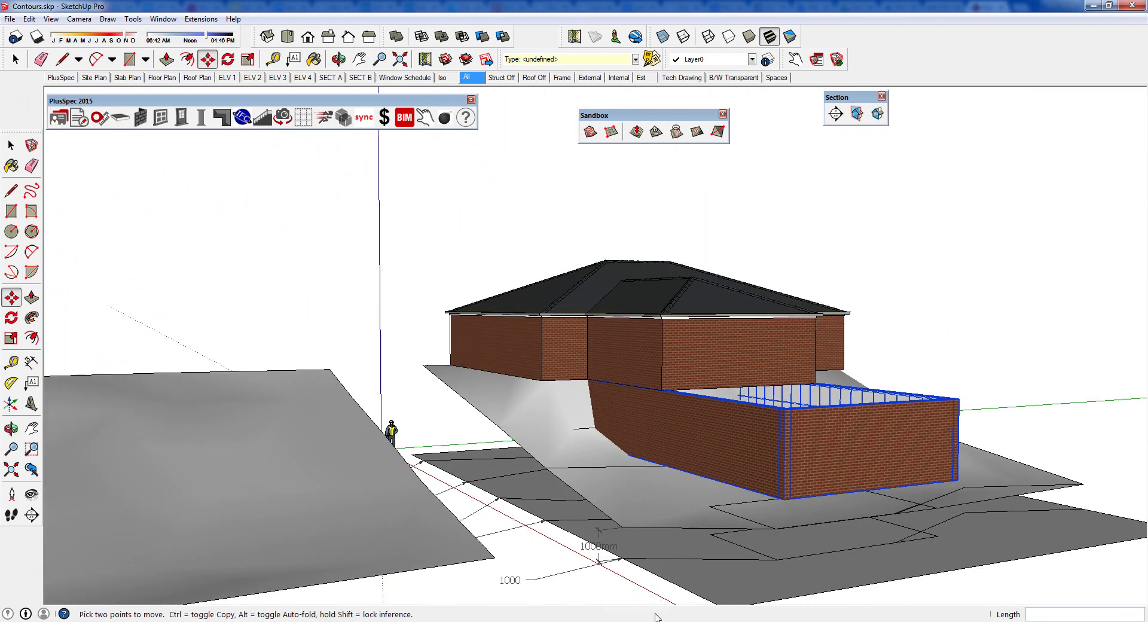